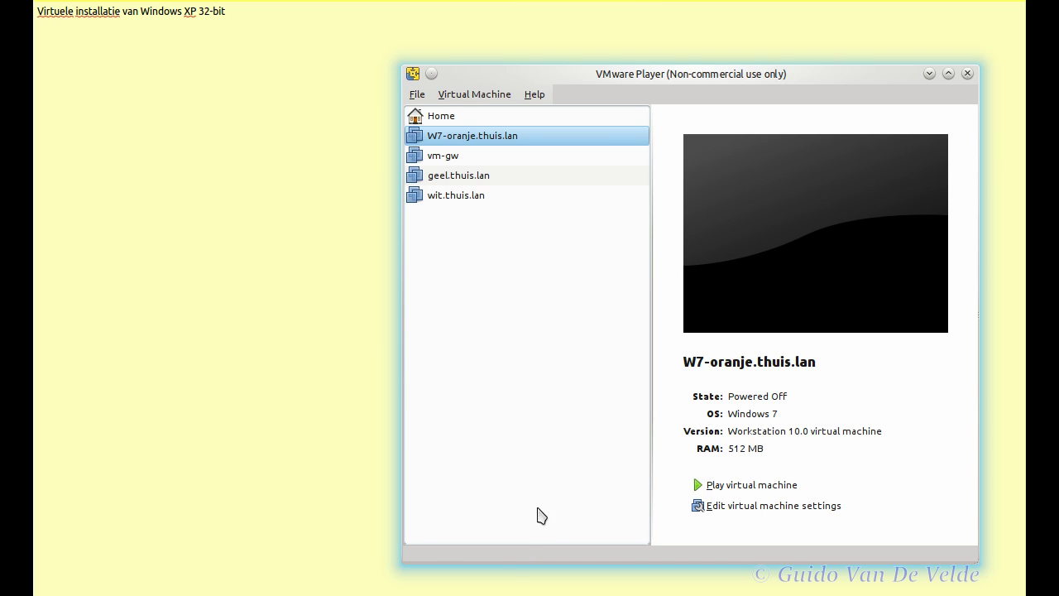
Step: Return VMware Player to its Home welcome page with the create and open options
click(458, 115)
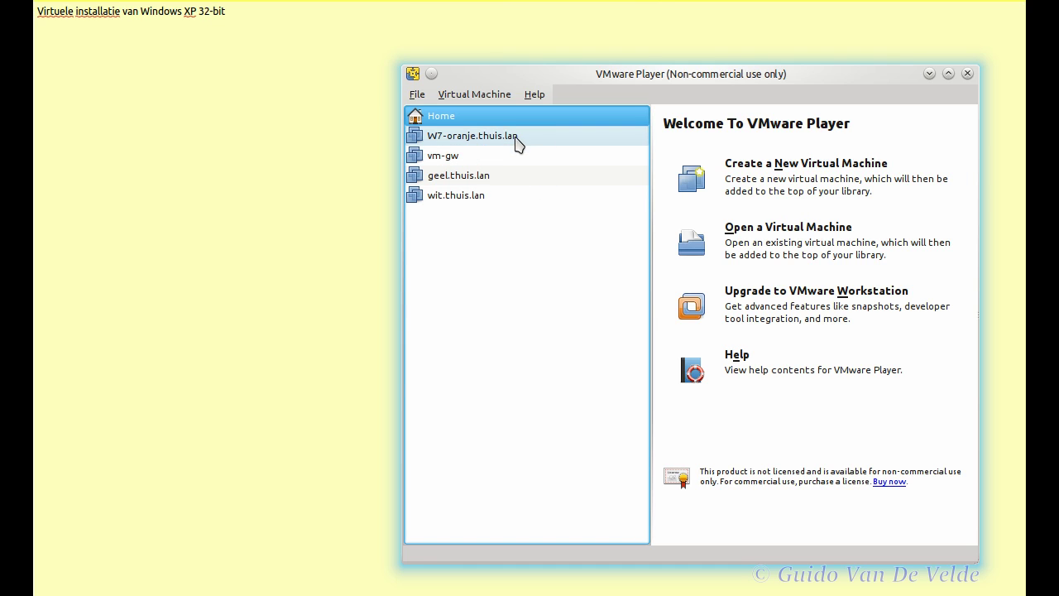
Step: Start a new virtual machine with the OS installed later, guest Windows XP Professional
click(778, 180)
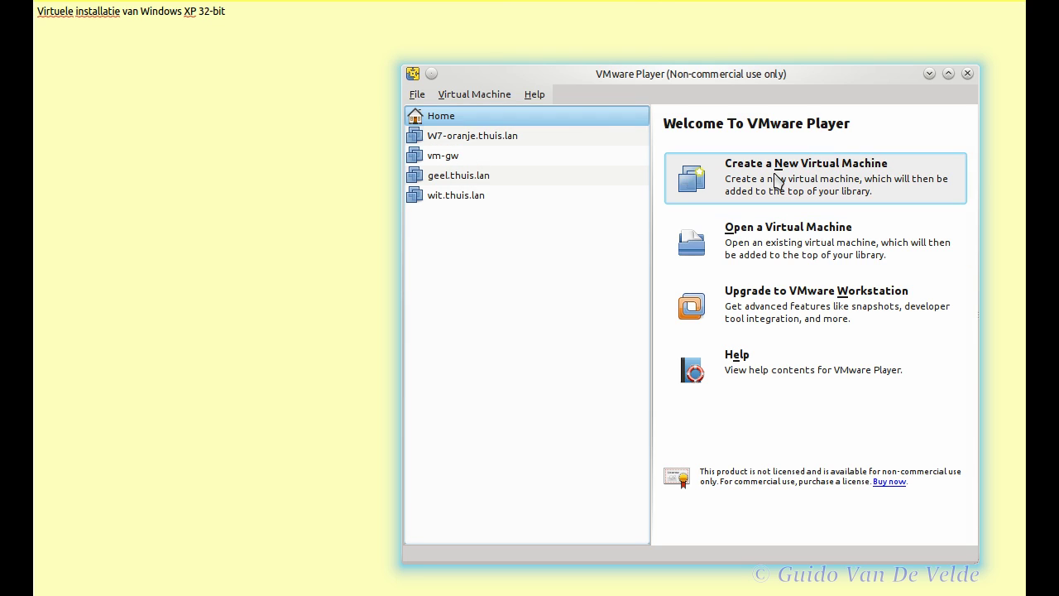
drag(616, 149, 554, 111)
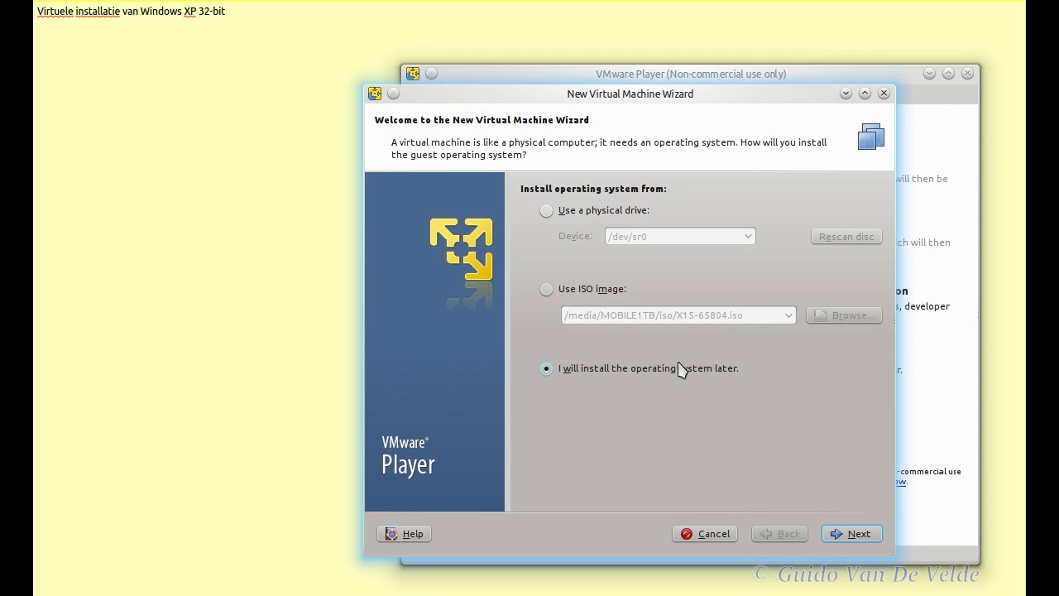
click(860, 538)
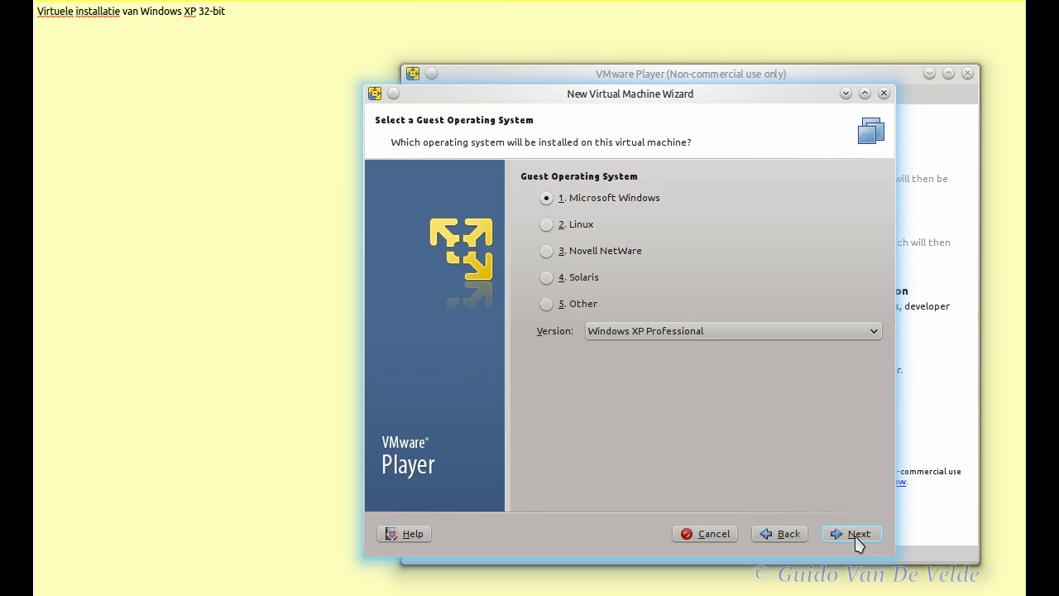
click(652, 330)
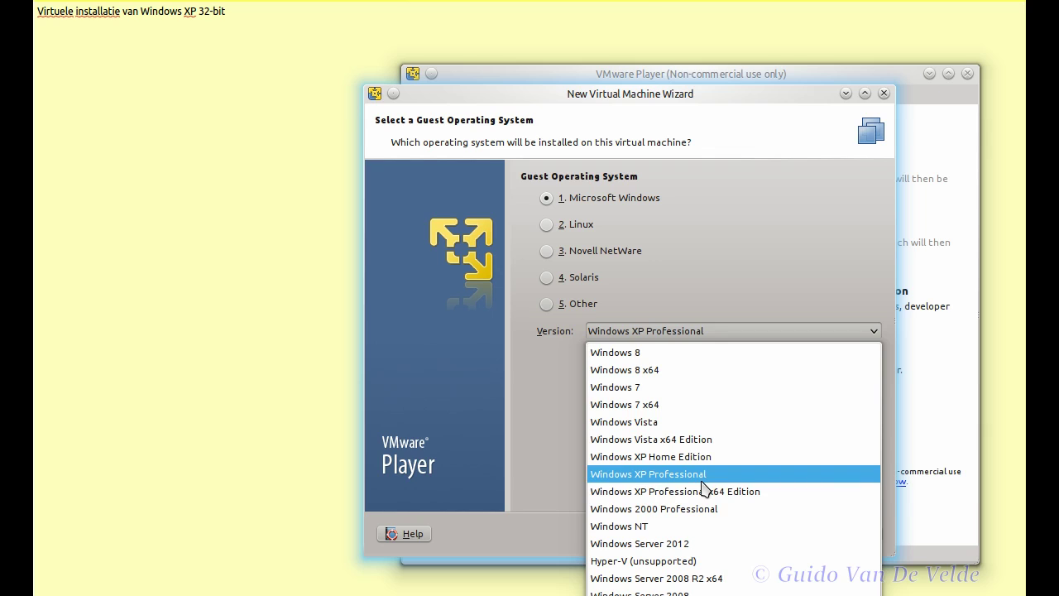
click(702, 479)
click(853, 534)
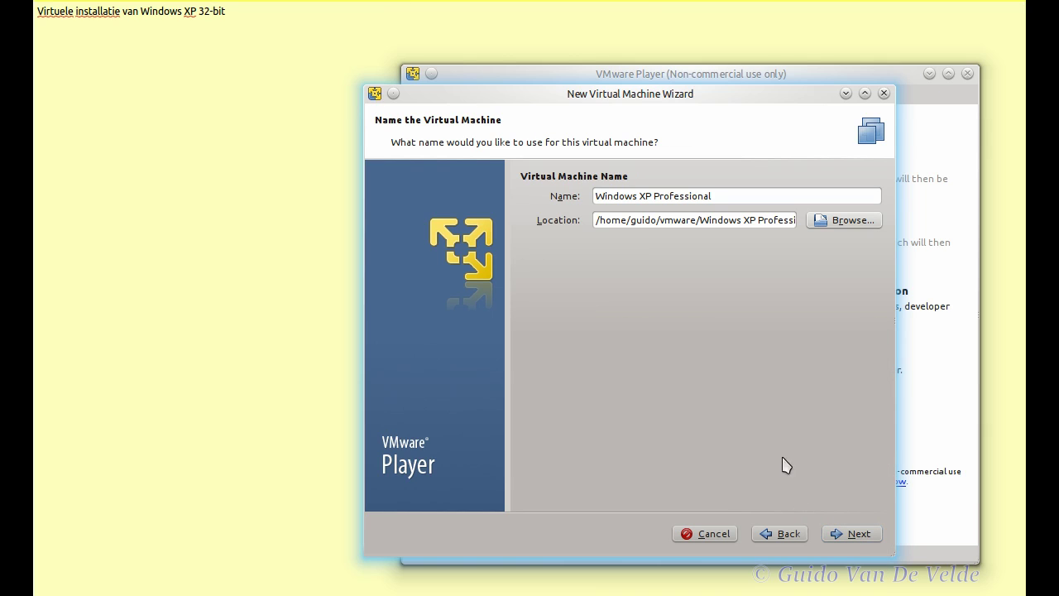
Step: Name the machine 'WXP-groen.thuis.lan' and give it a 20 GB maximum disk size
triple_click(726, 196)
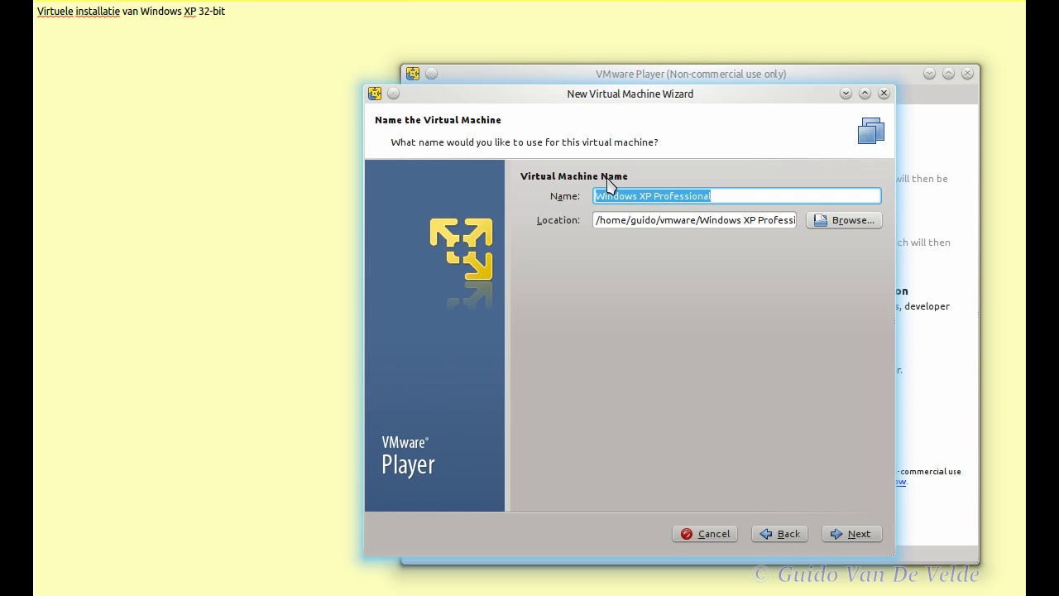
text(WXP)
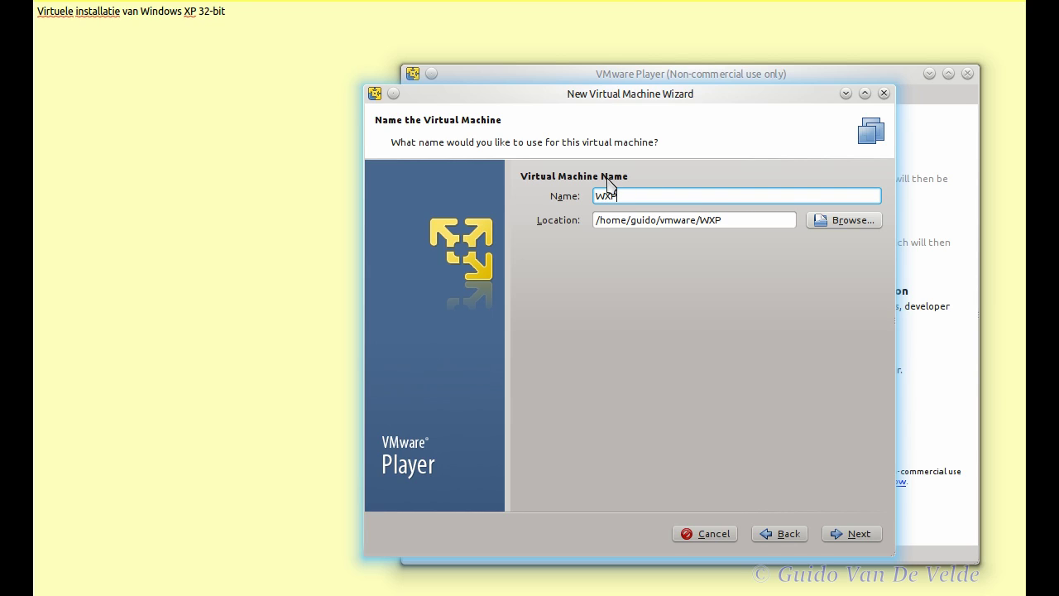
text(-groen.thuis.lan)
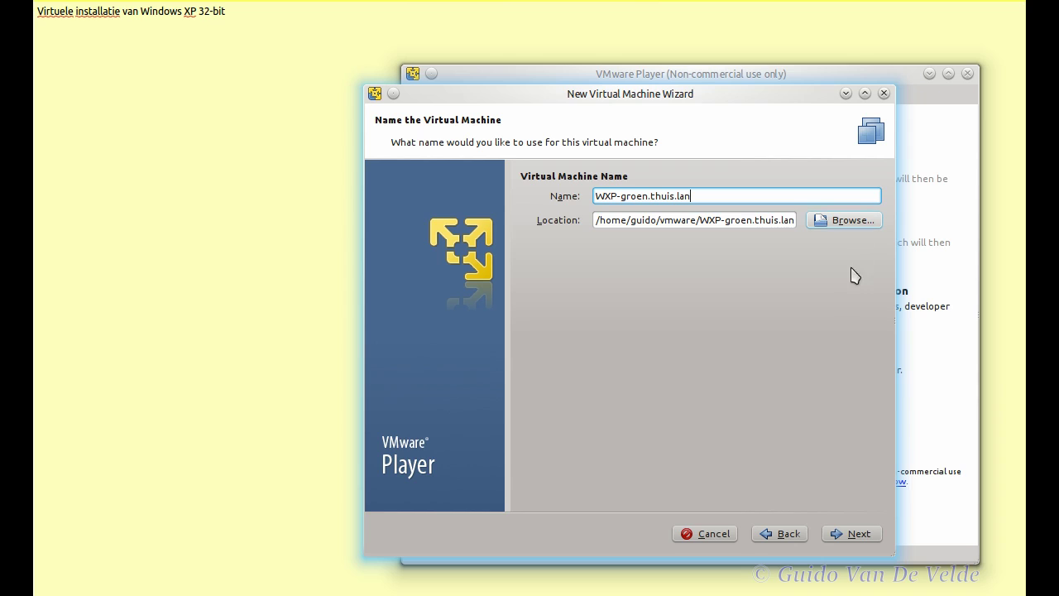
click(863, 536)
drag(724, 240, 632, 226)
text(20)
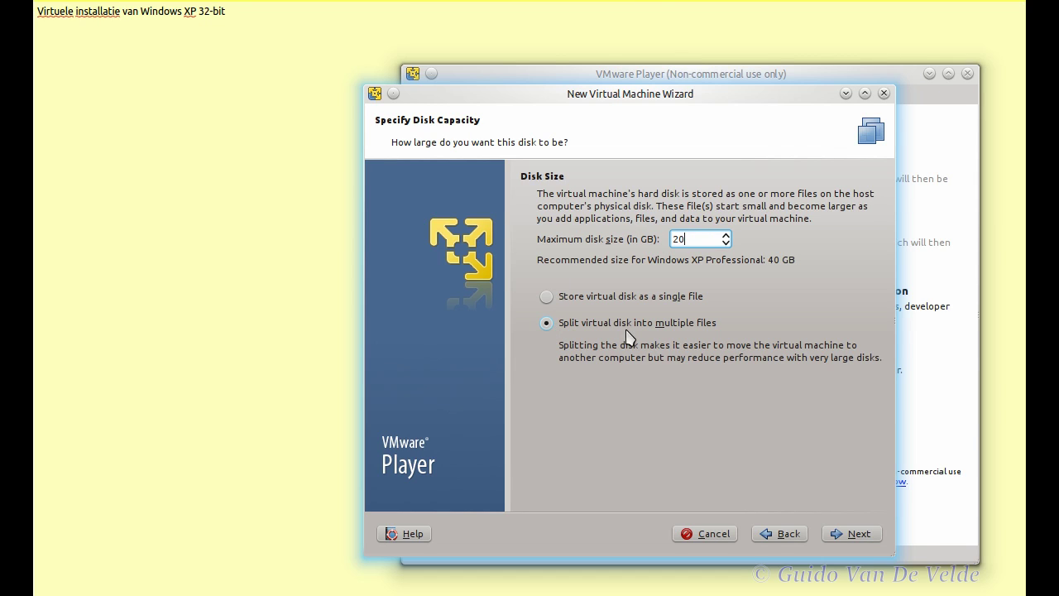
click(853, 533)
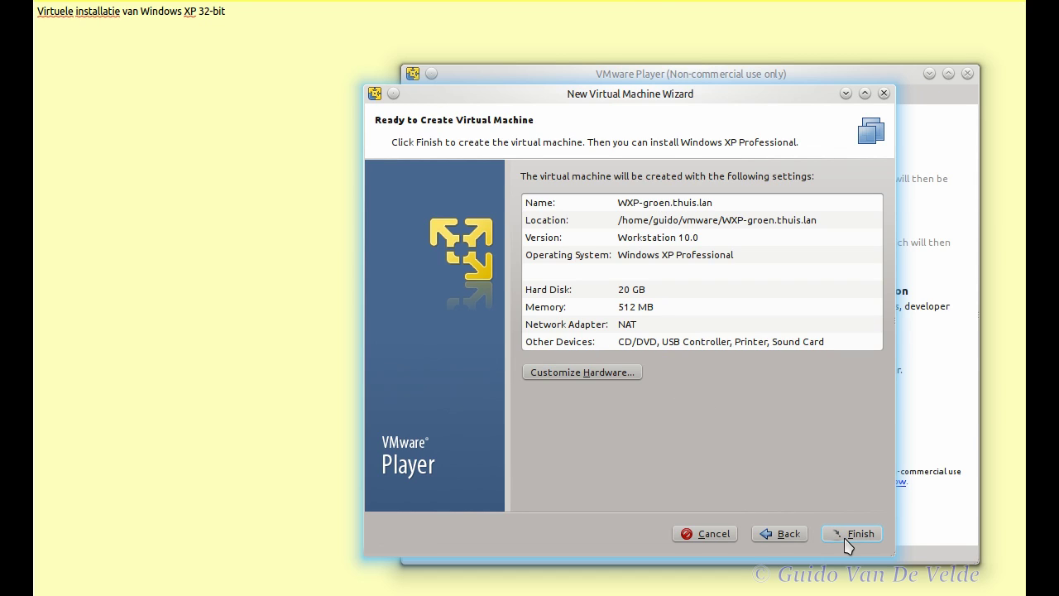
Step: Finish creating WXP-groen.thuis.lan and bring up its Virtual Machine Settings
click(848, 536)
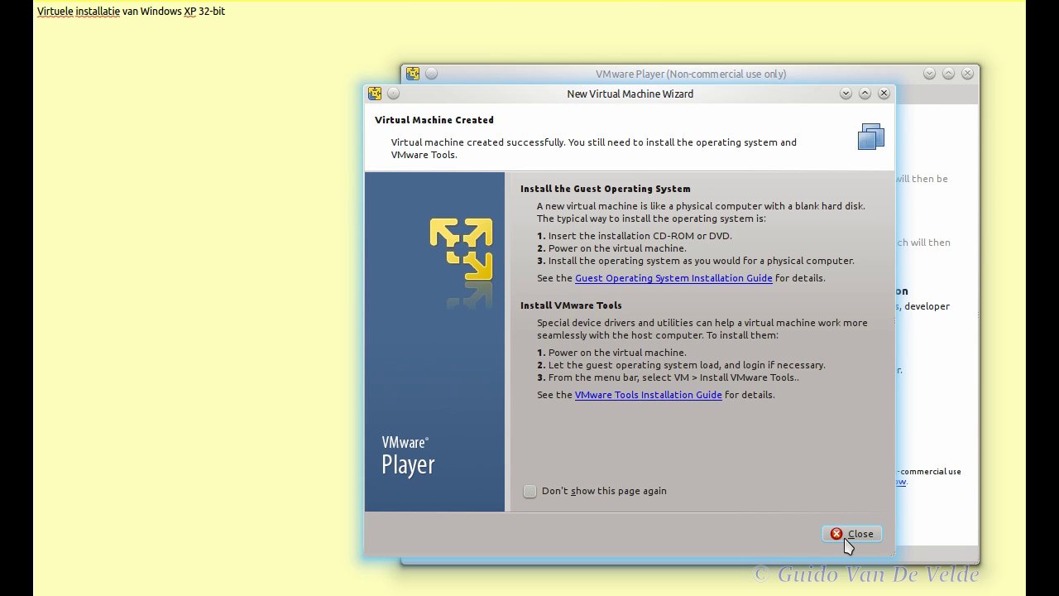
click(848, 536)
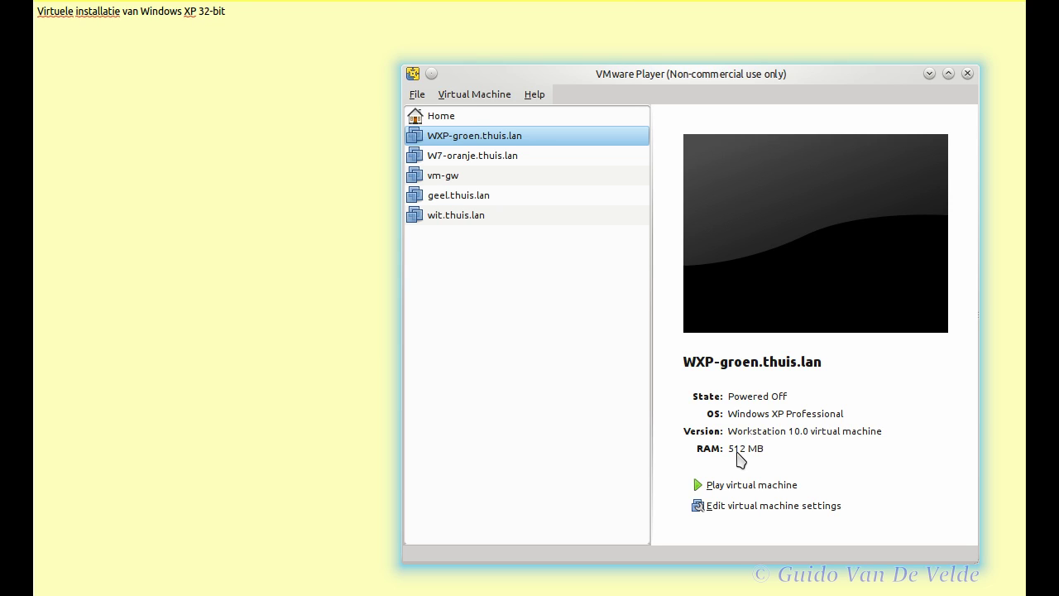
click(801, 509)
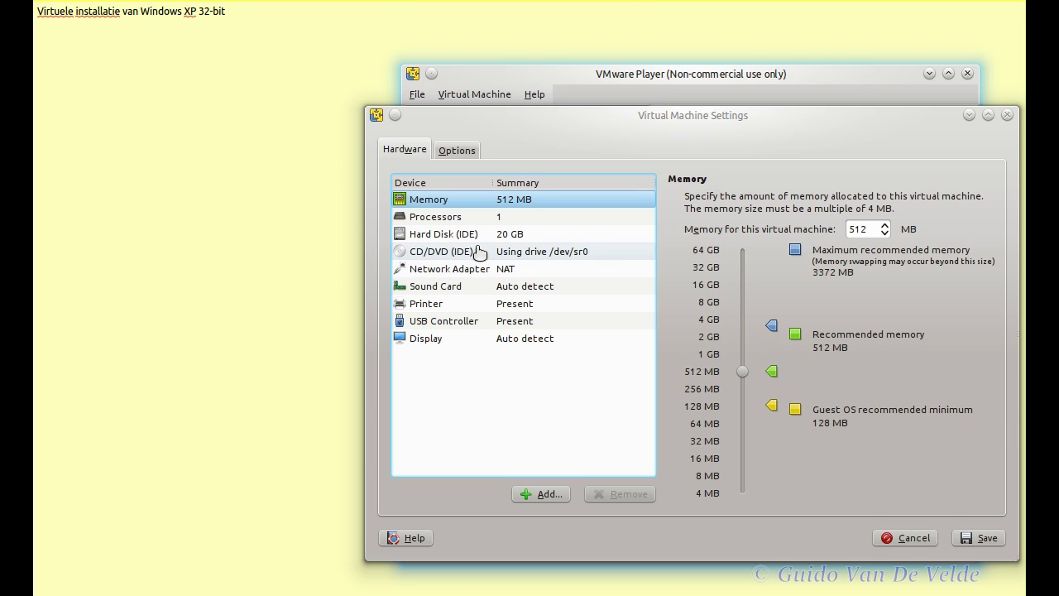
Step: Point the CD/DVD (IDE) drive at the XPSP3VLK e-xpc3.iso image and save the settings
click(432, 255)
click(731, 341)
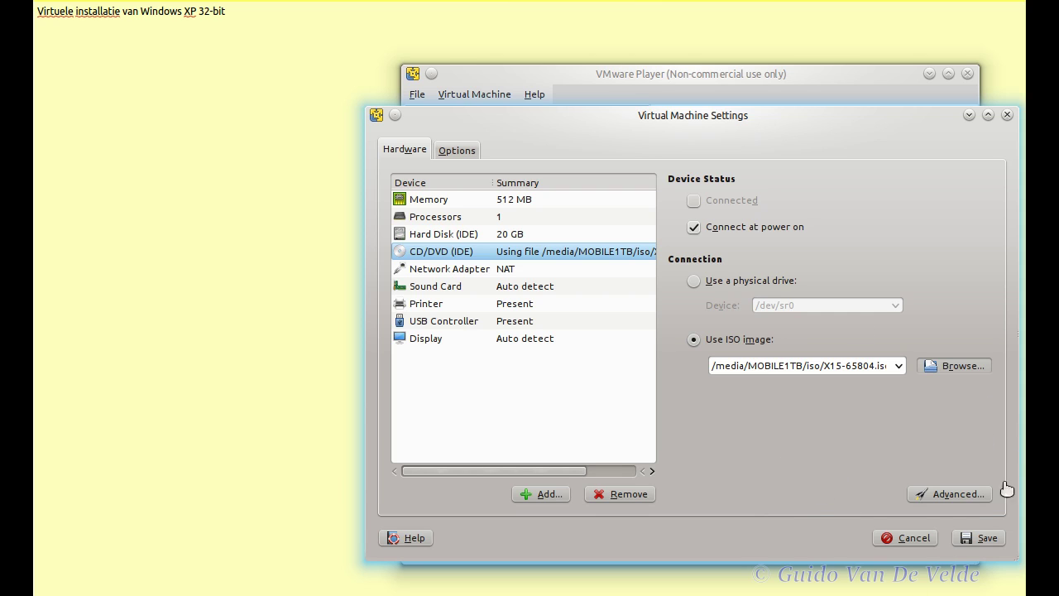
click(954, 365)
drag(697, 141, 669, 583)
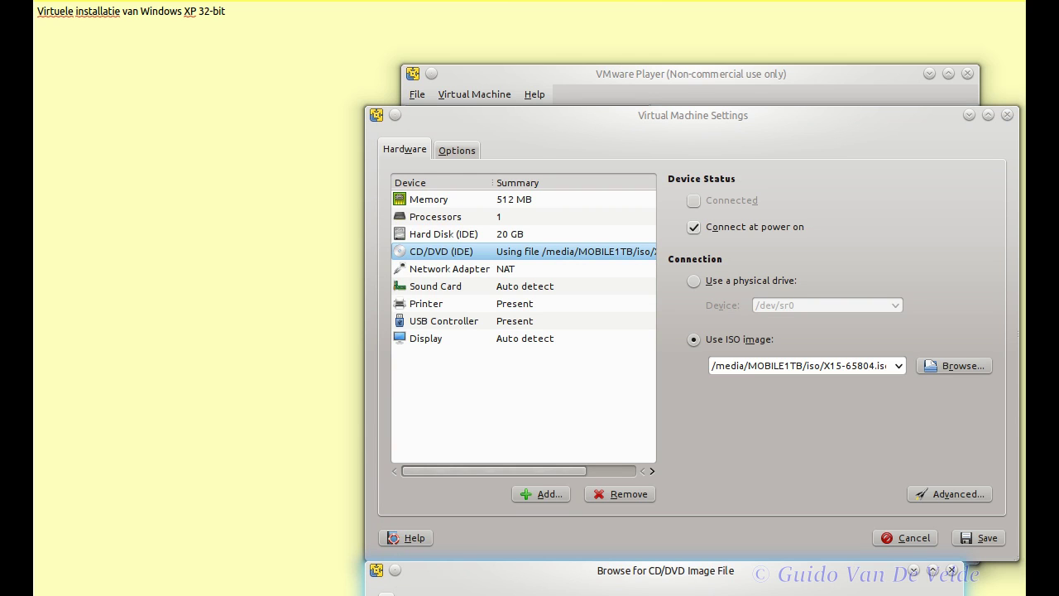
drag(669, 584, 502, 426)
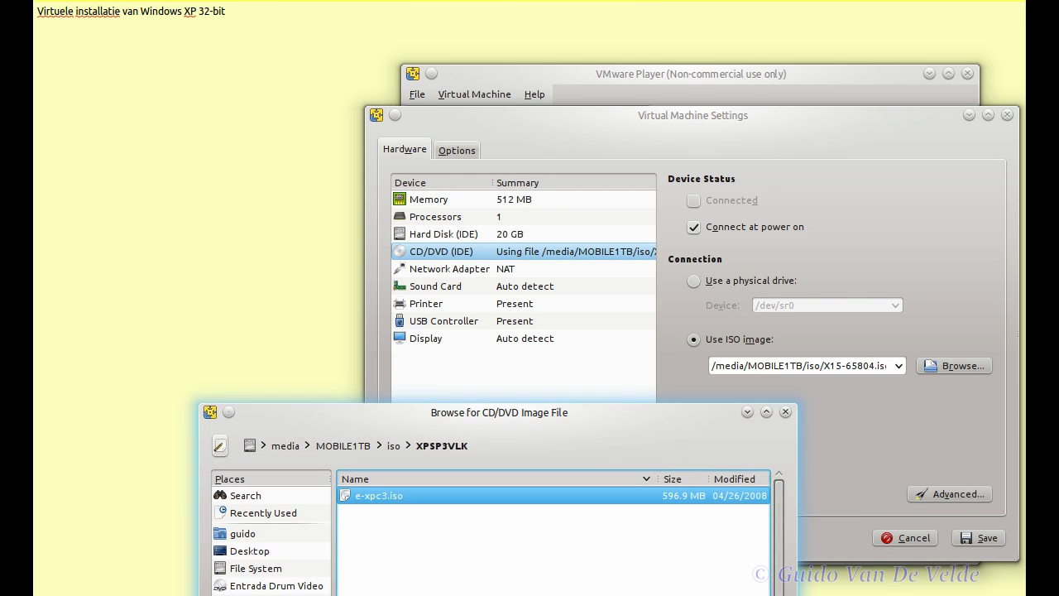
key(Return)
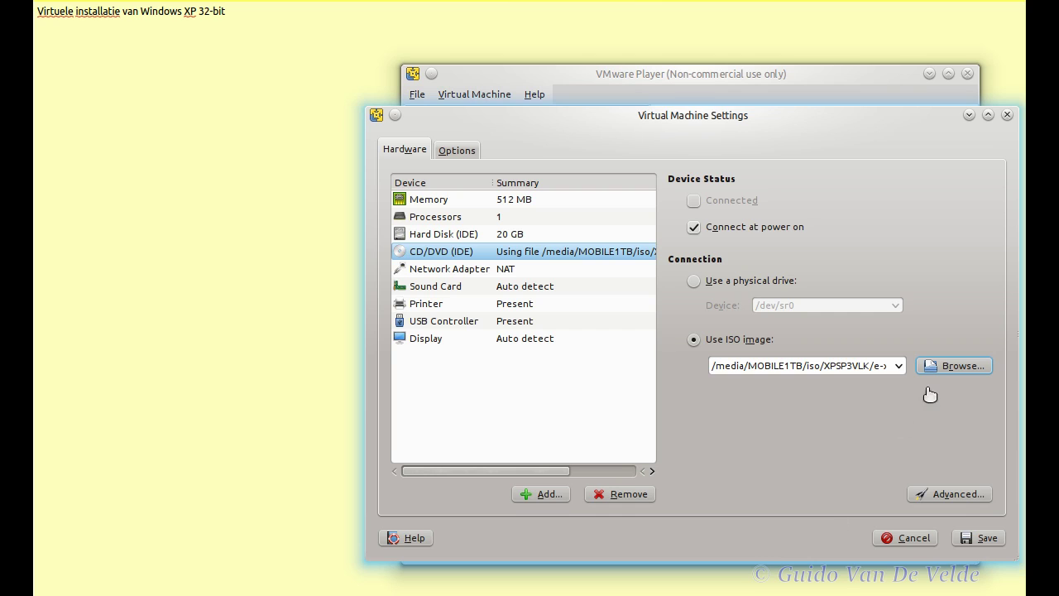
click(981, 539)
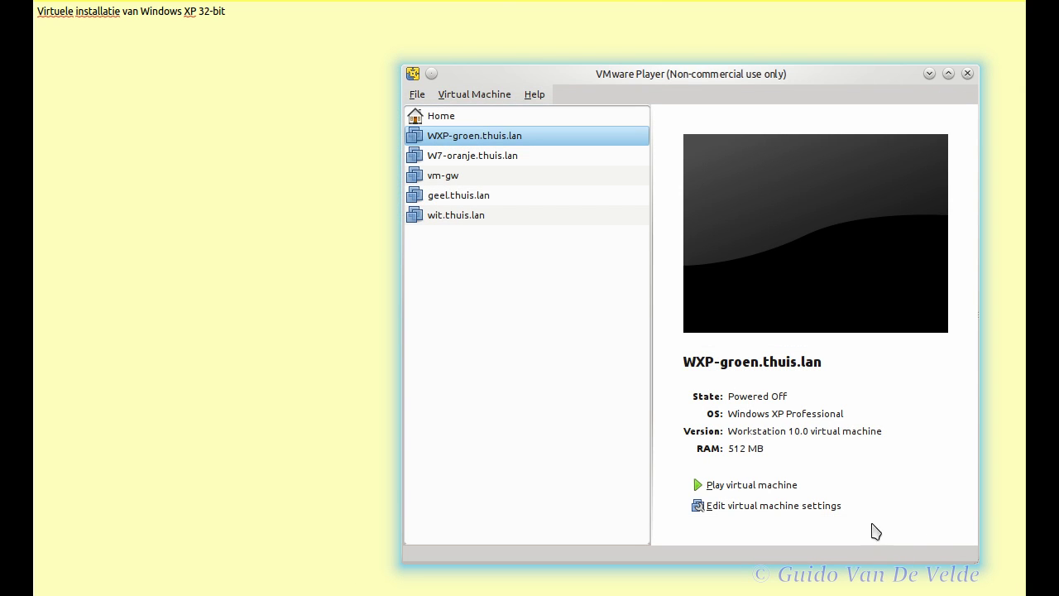
click(769, 488)
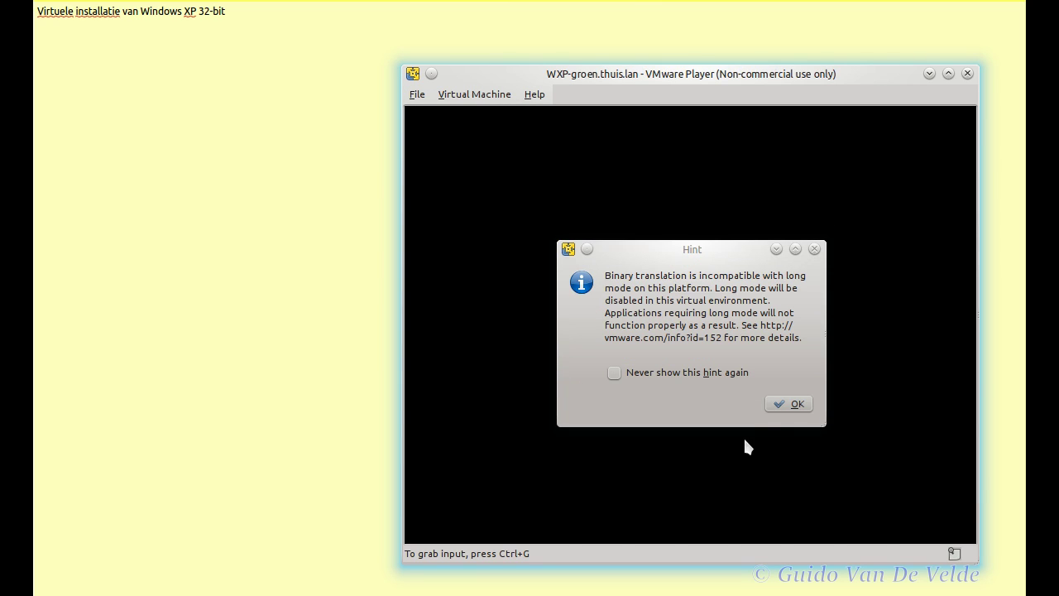
Step: Dismiss the binary translation hint, 3D, removable devices and graphics acceleration notices during boot
click(785, 404)
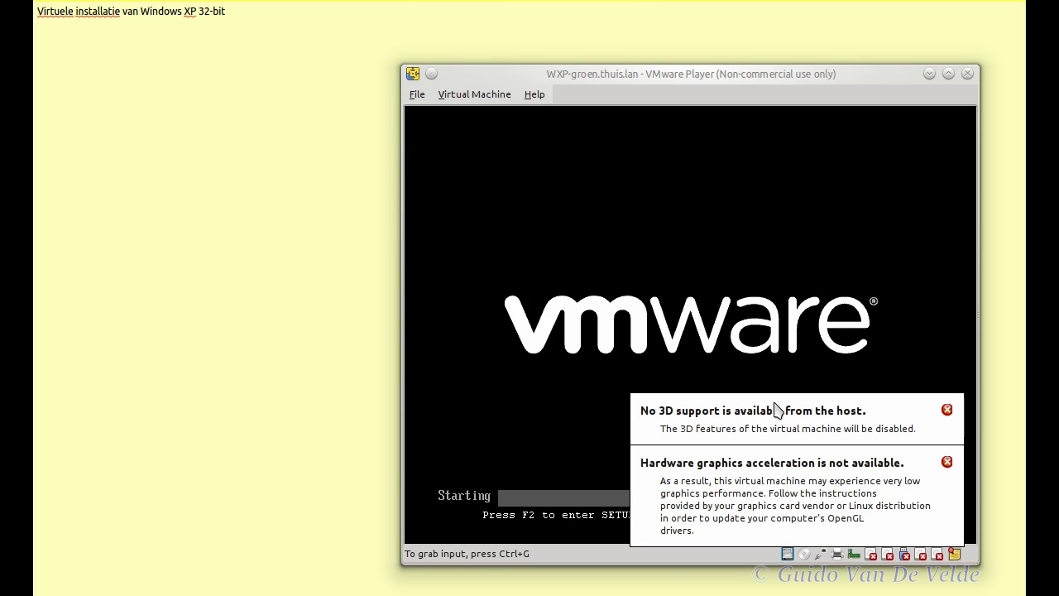
click(965, 415)
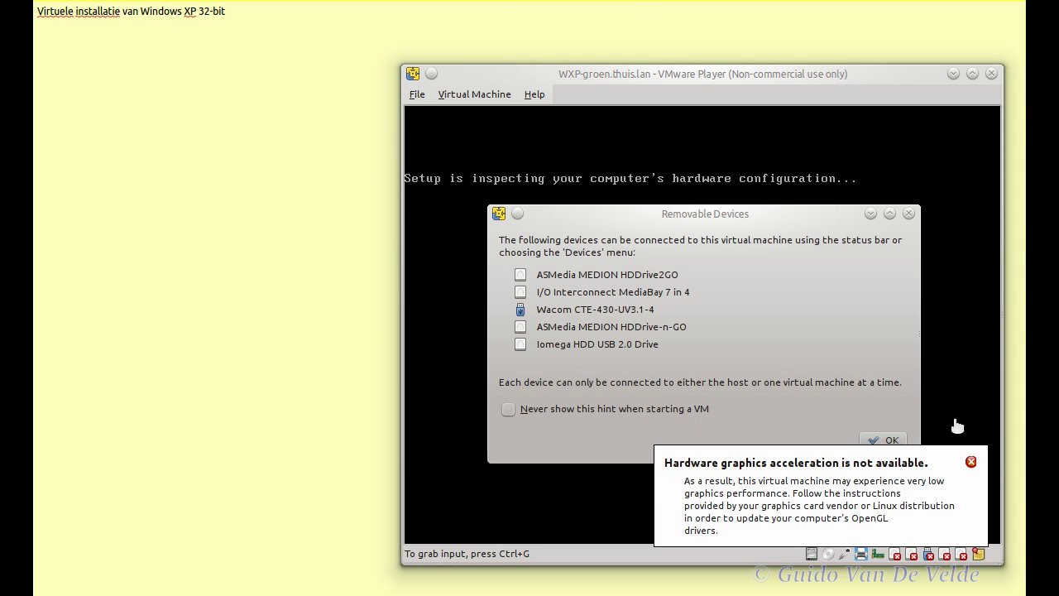
click(894, 442)
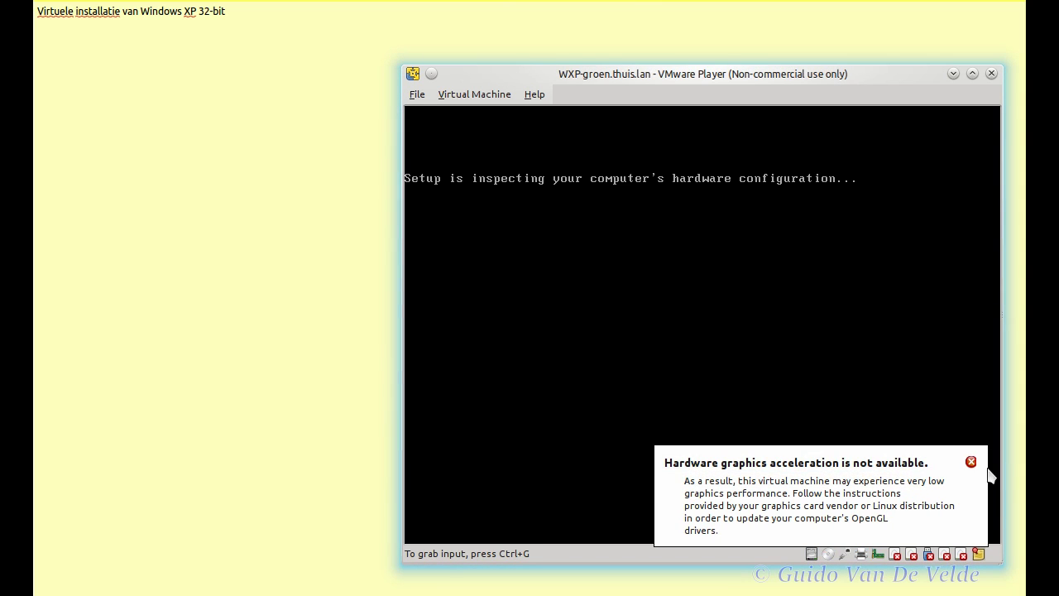
click(971, 461)
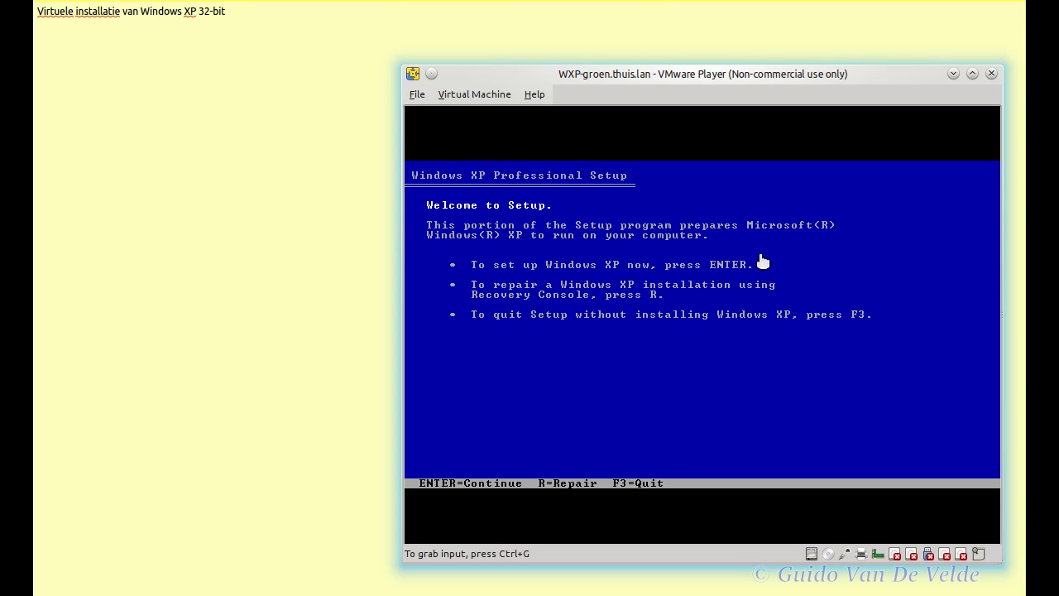
Step: Begin Windows XP setup from the welcome screen and accept the licence agreement with F8
click(580, 409)
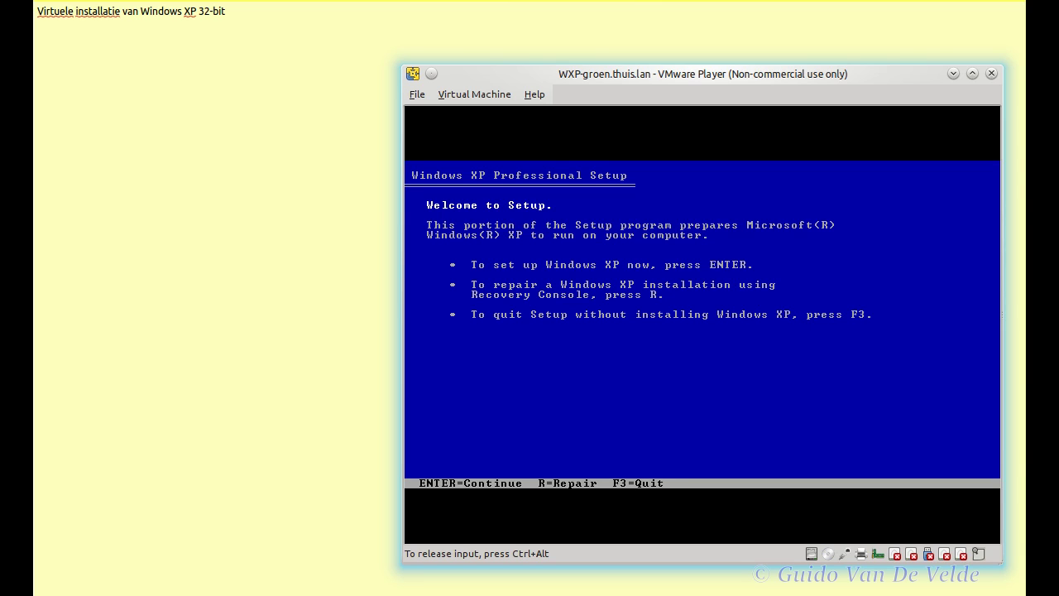
key(Return)
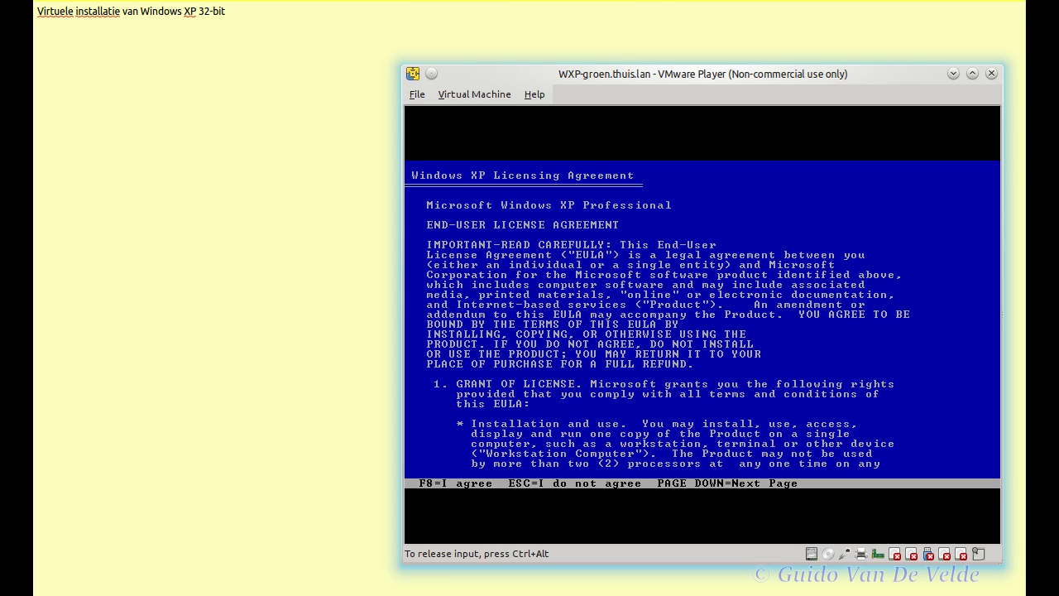
key(F8)
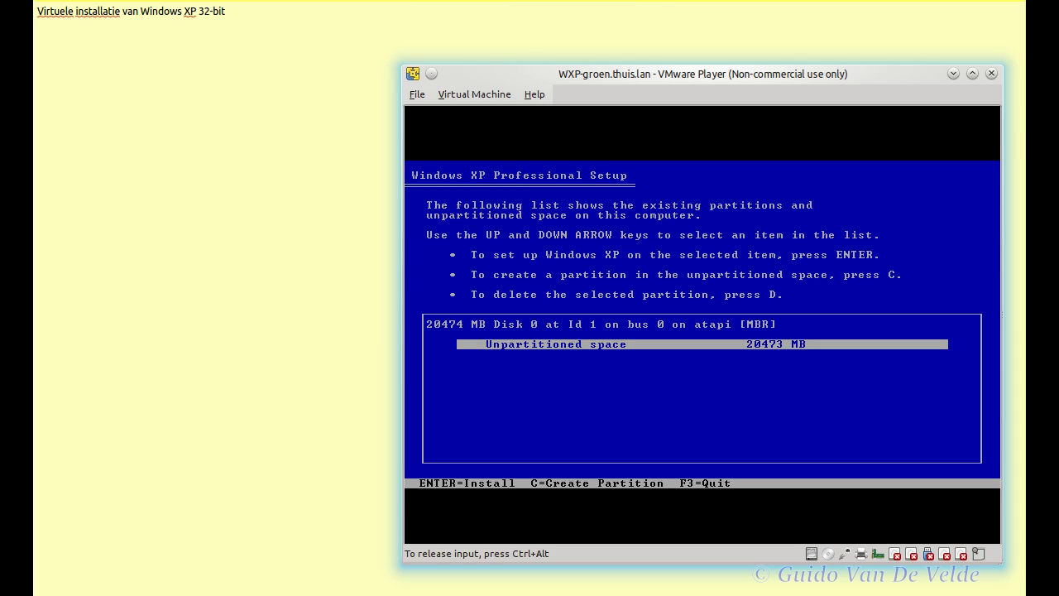
Step: Install to the unpartitioned 20473 MB space with a full NTFS format
key(Return)
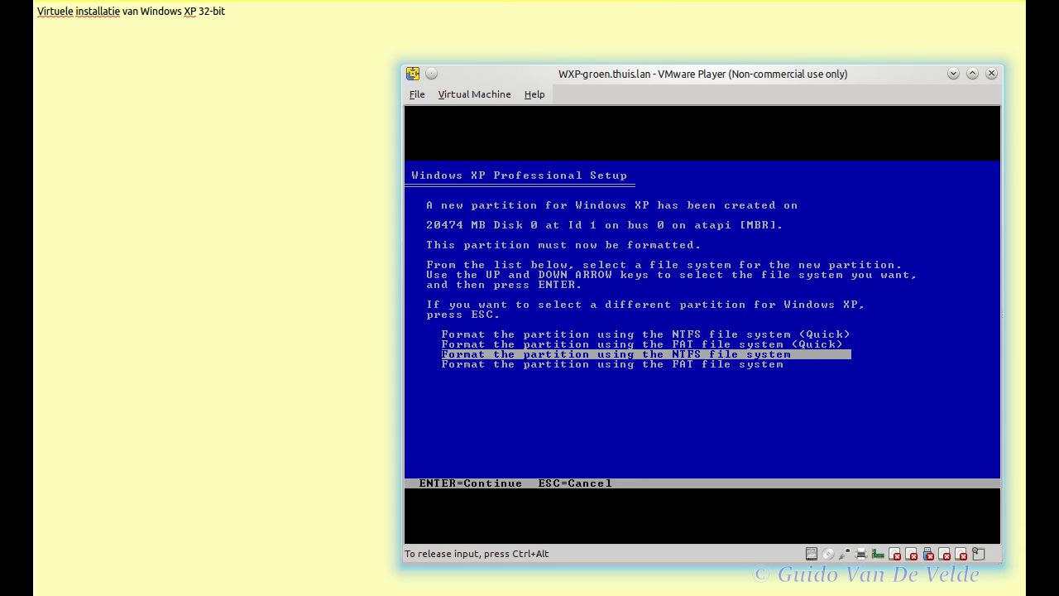
key(Return)
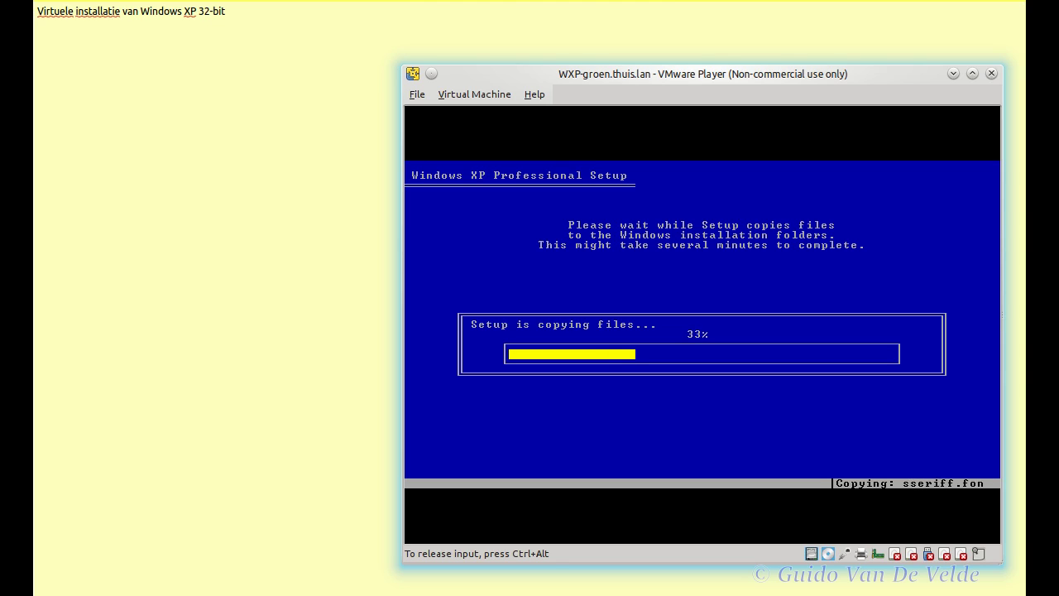
Step: Recapture VM input and reboot the guest immediately after file copying completes
key(ctrl+alt)
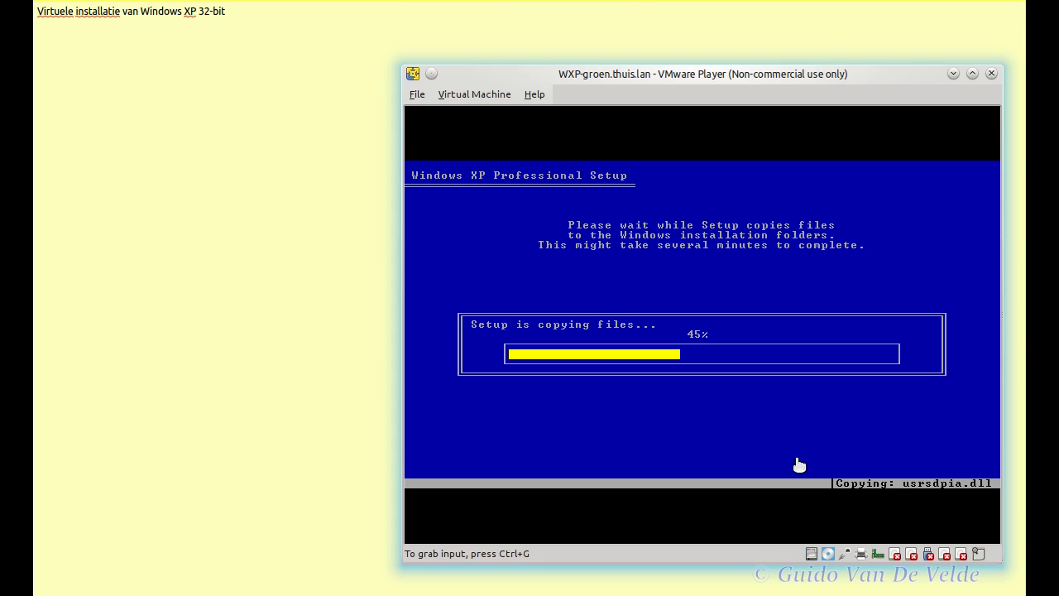
click(752, 427)
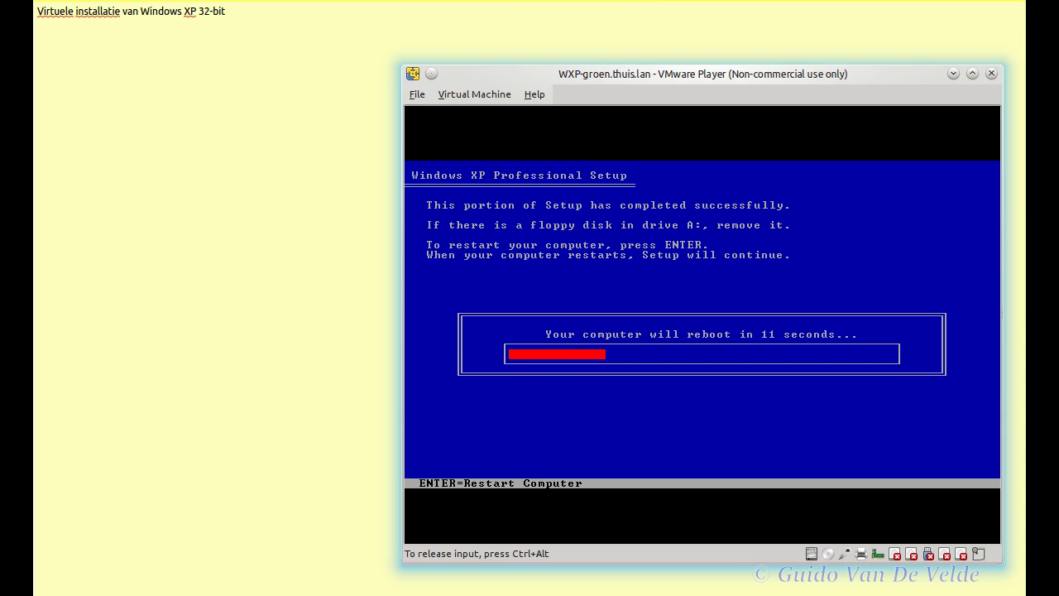
key(Return)
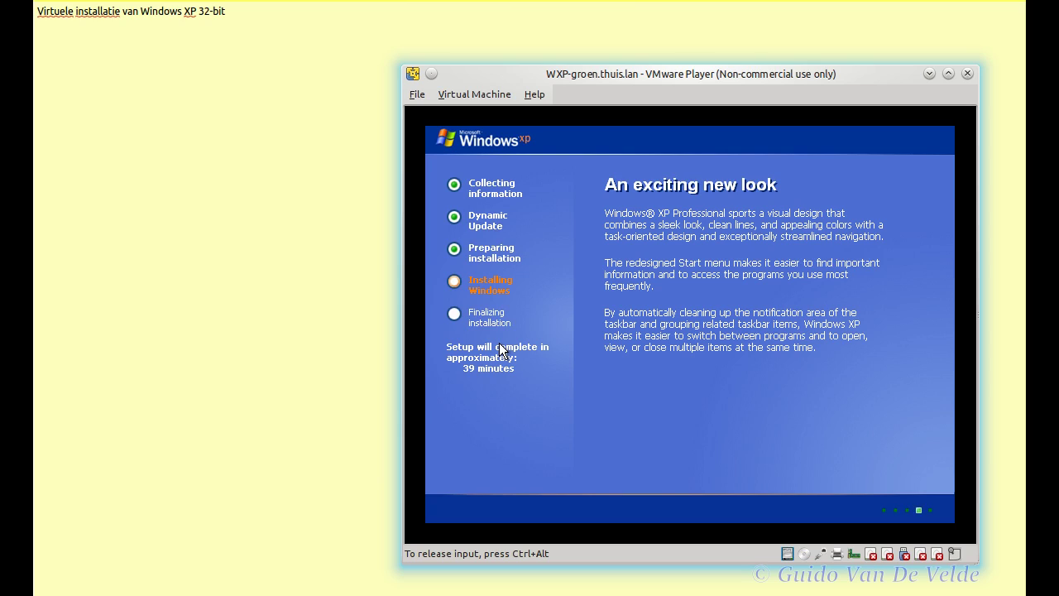
Step: Glance at the yellow notes document, then return to the VM and recapture its input
key(ctrl+alt)
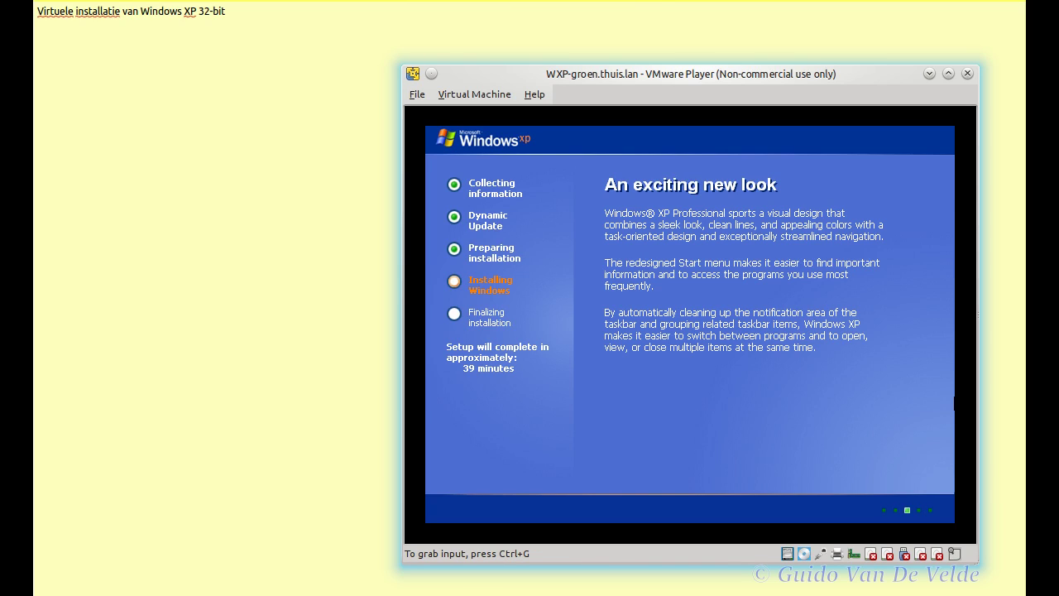
click(218, 524)
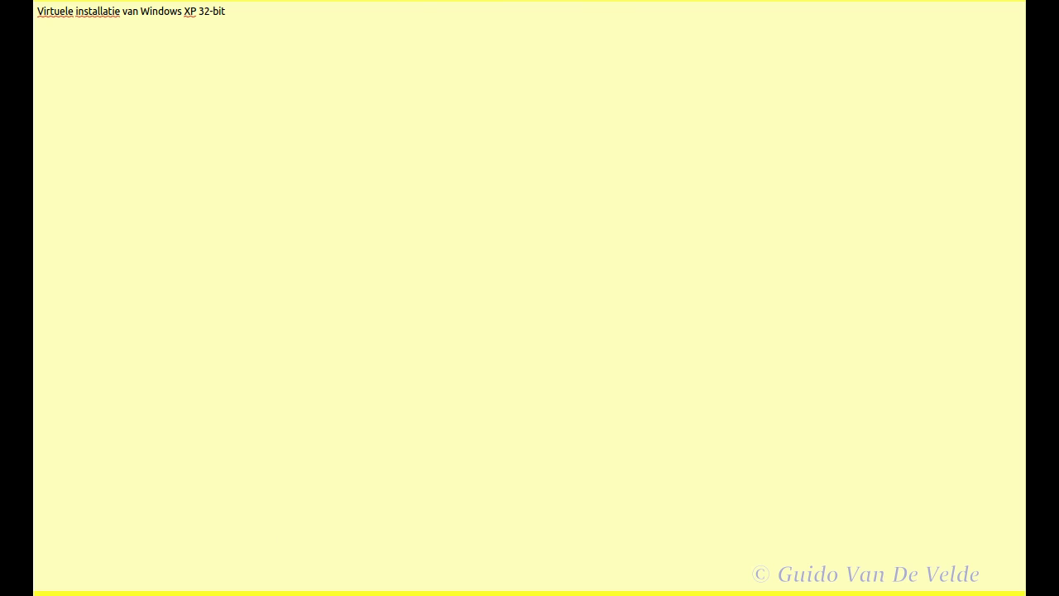
key(alt+Tab)
click(426, 465)
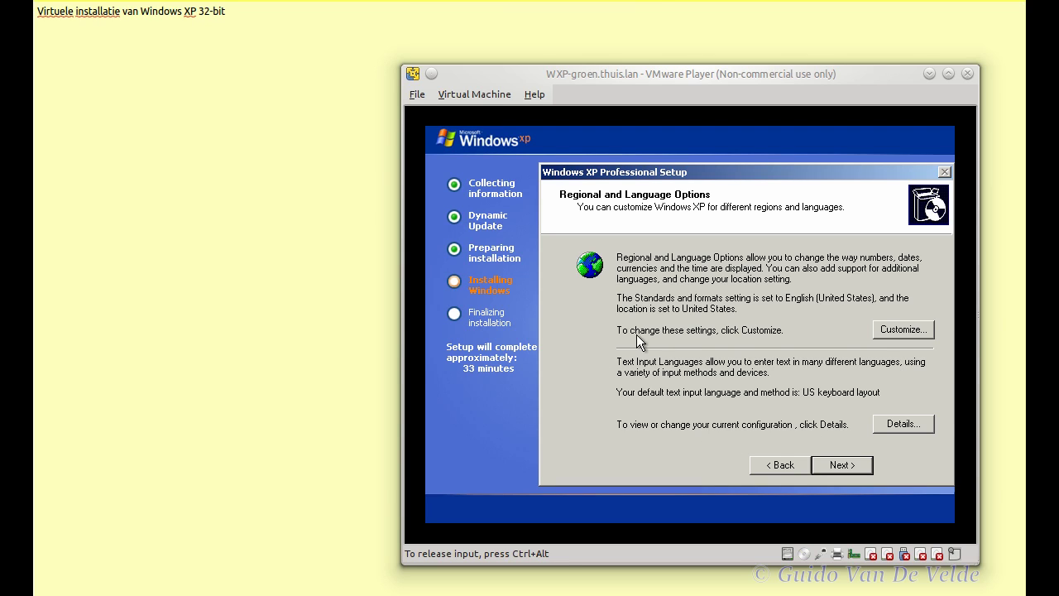
Step: Choose Dutch (Belgium) formats and Belgium location, then open the input language Details
click(897, 331)
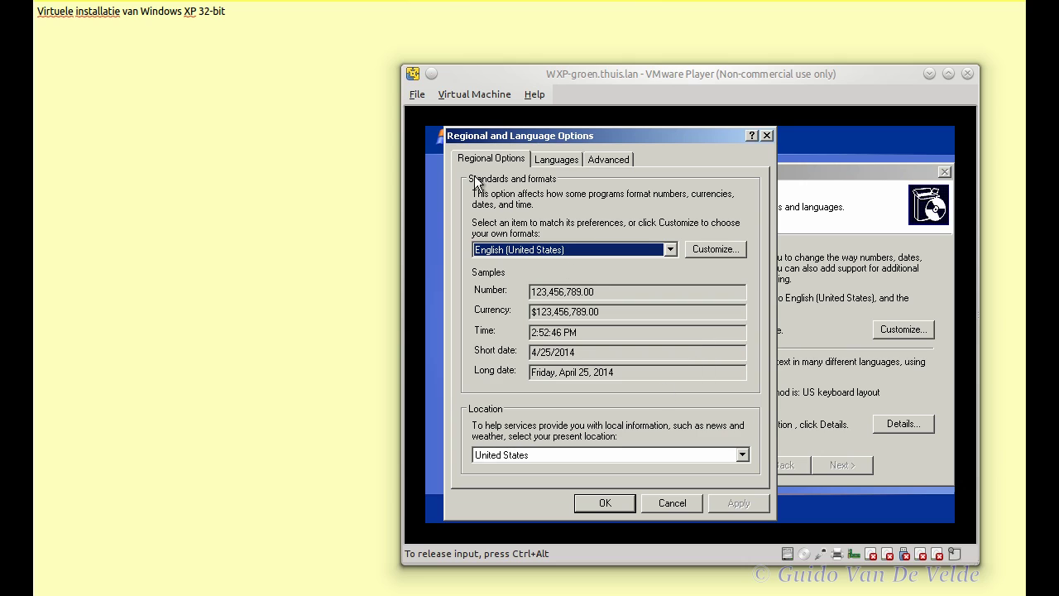
click(667, 252)
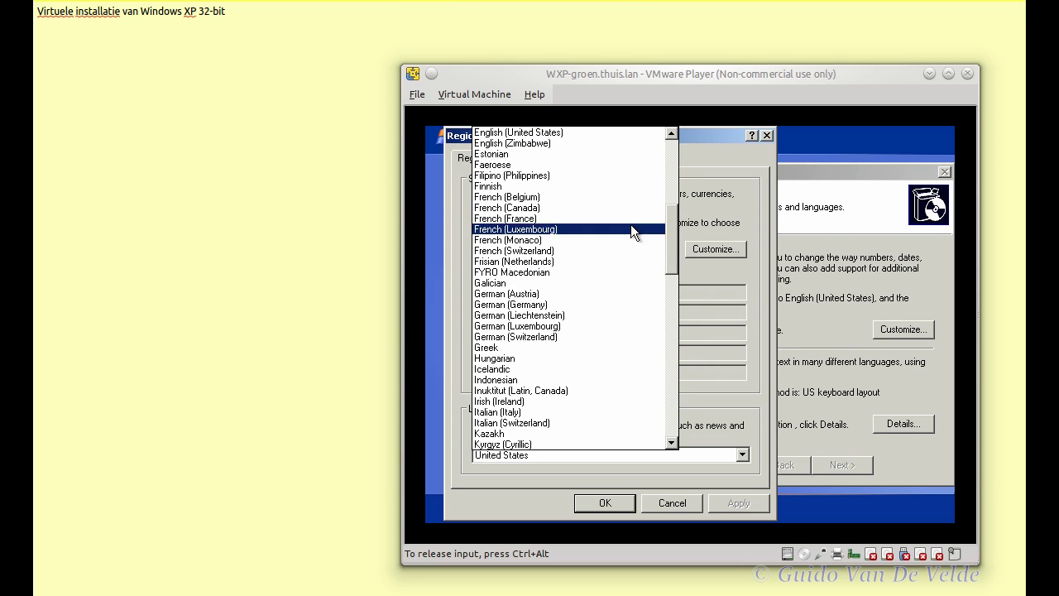
drag(667, 254, 671, 194)
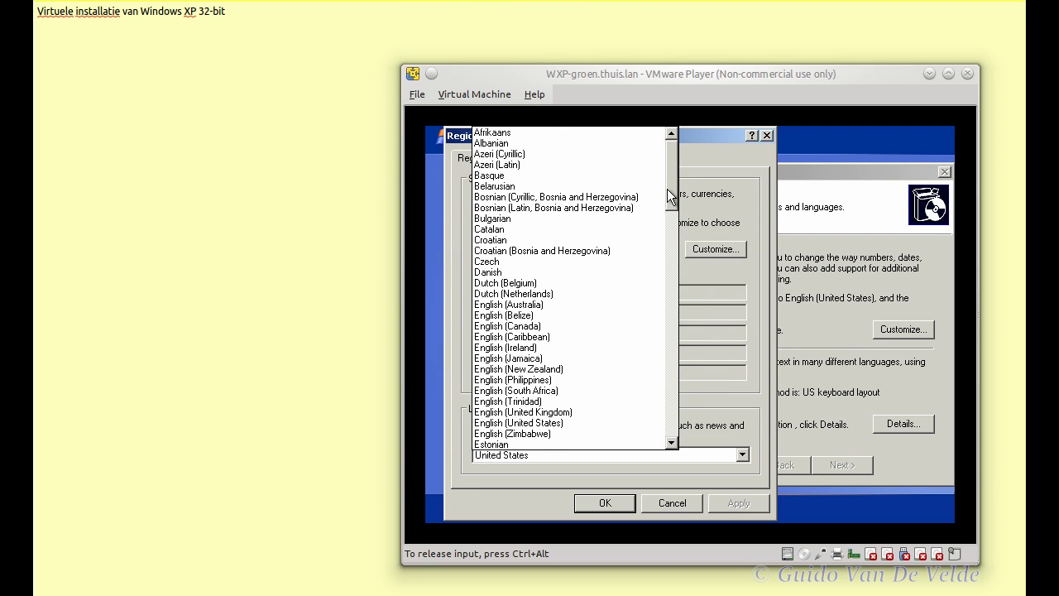
click(532, 283)
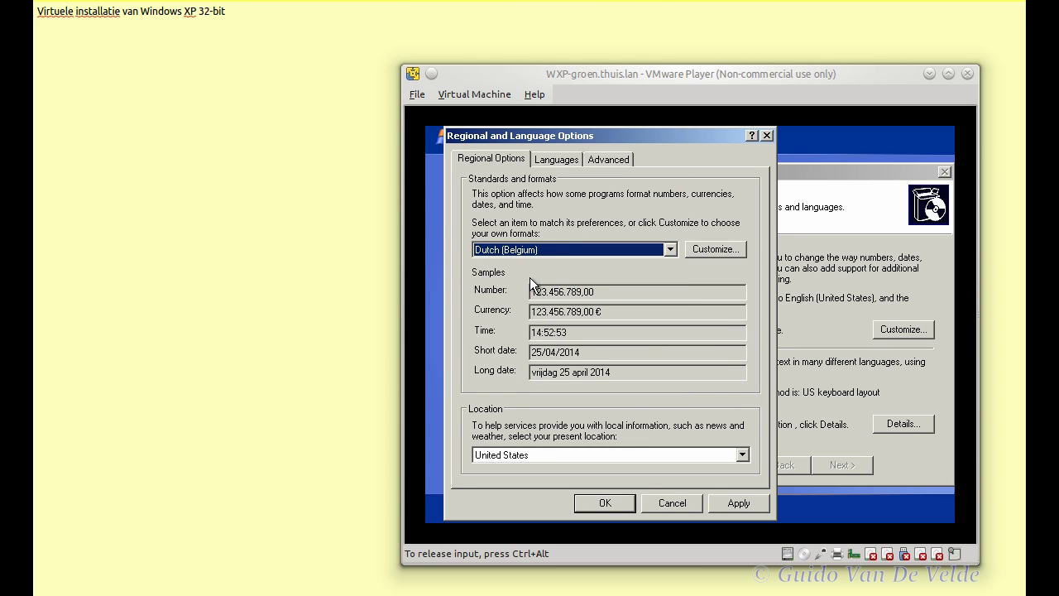
click(524, 457)
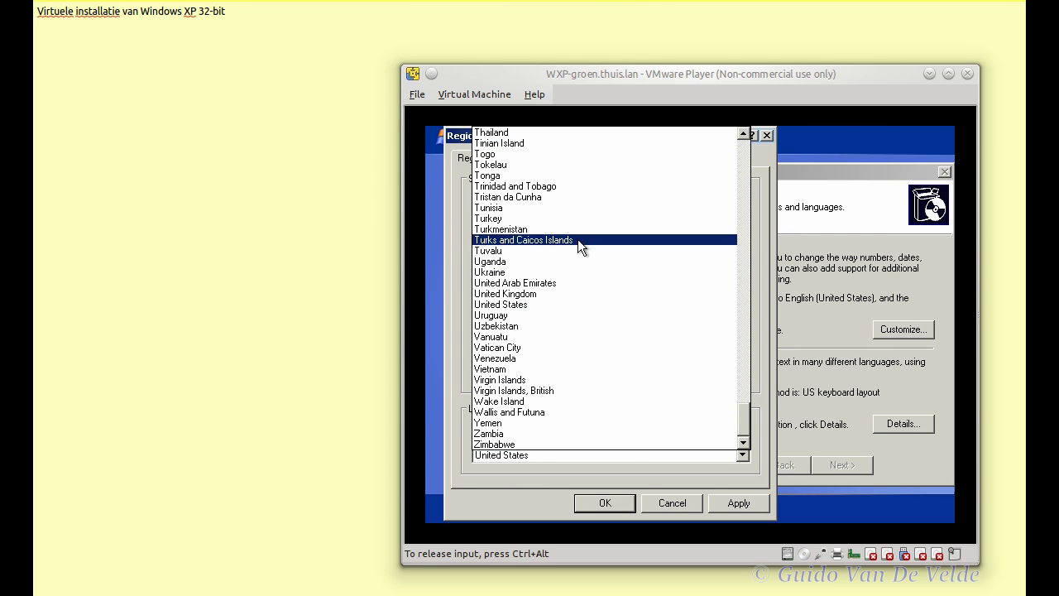
drag(749, 421, 745, 186)
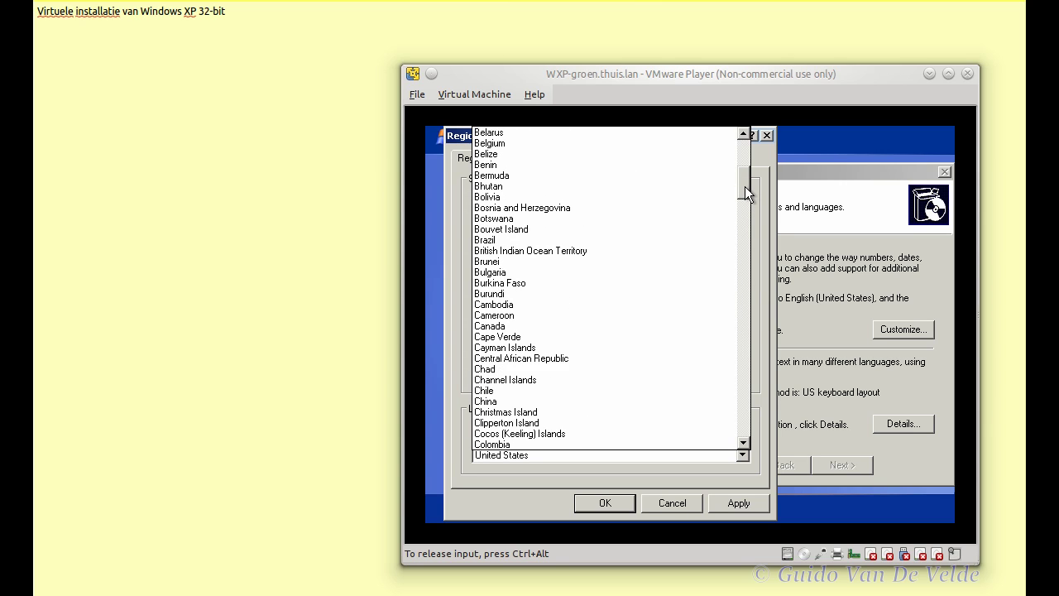
click(593, 145)
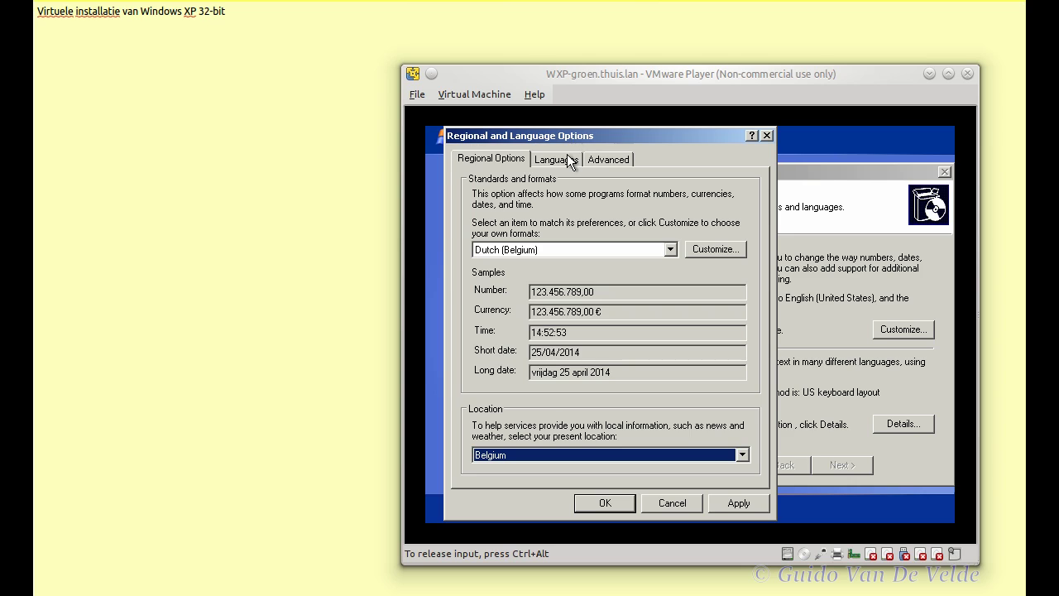
click(568, 161)
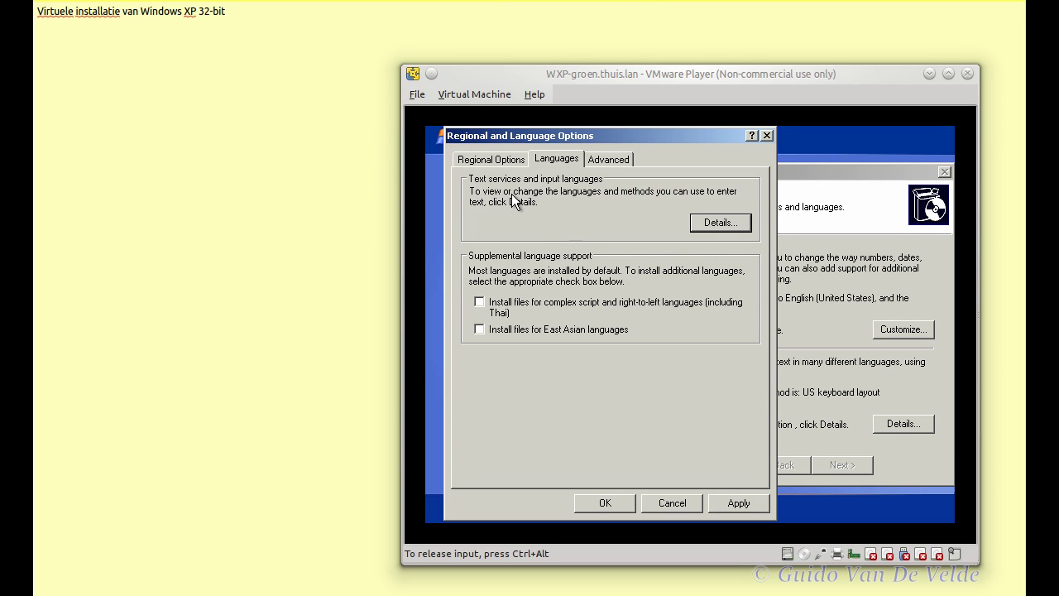
click(720, 225)
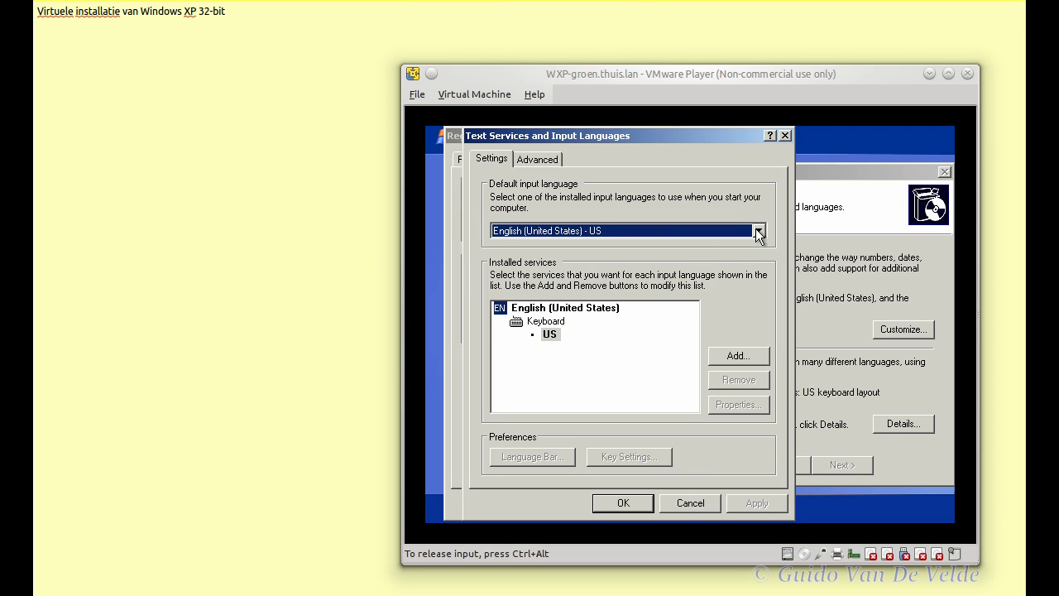
Step: Add Dutch (Belgium) as an input language with the Belgian (Period) keyboard layout
click(763, 355)
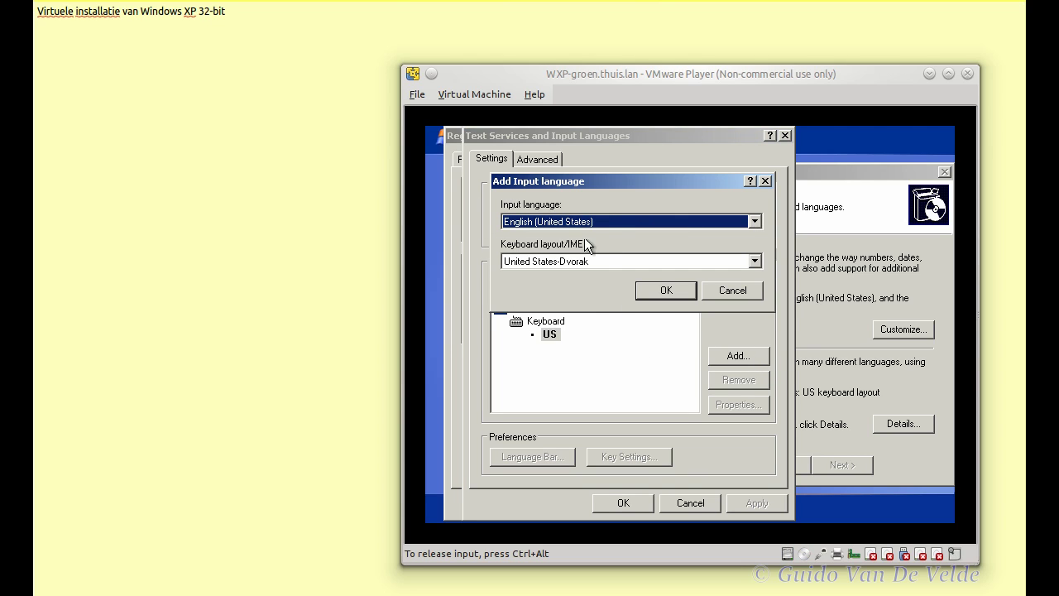
click(620, 220)
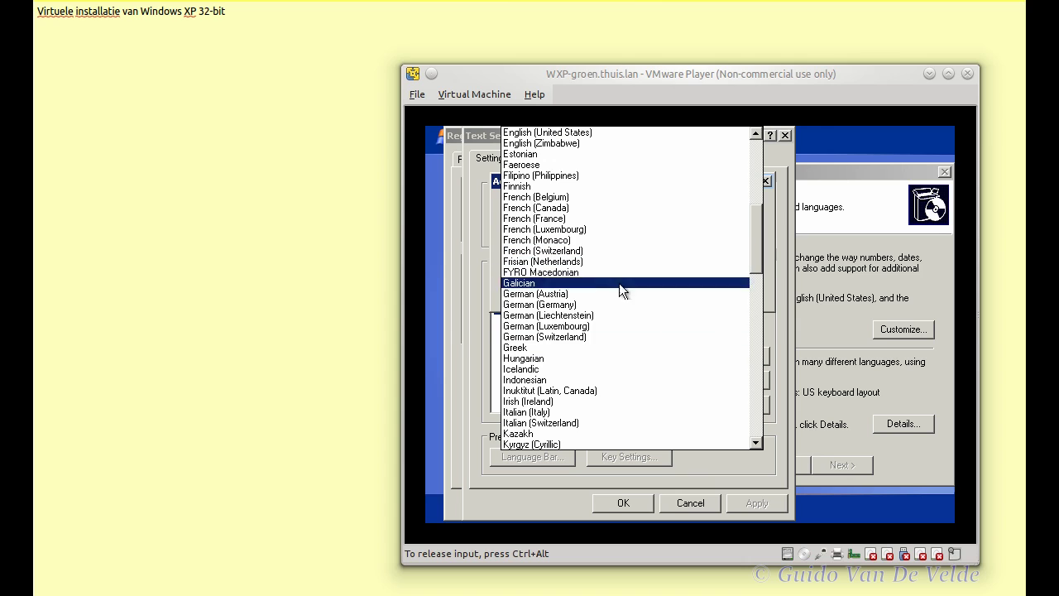
scroll(649, 197, up, 9)
scroll(650, 198, down, 3)
click(567, 188)
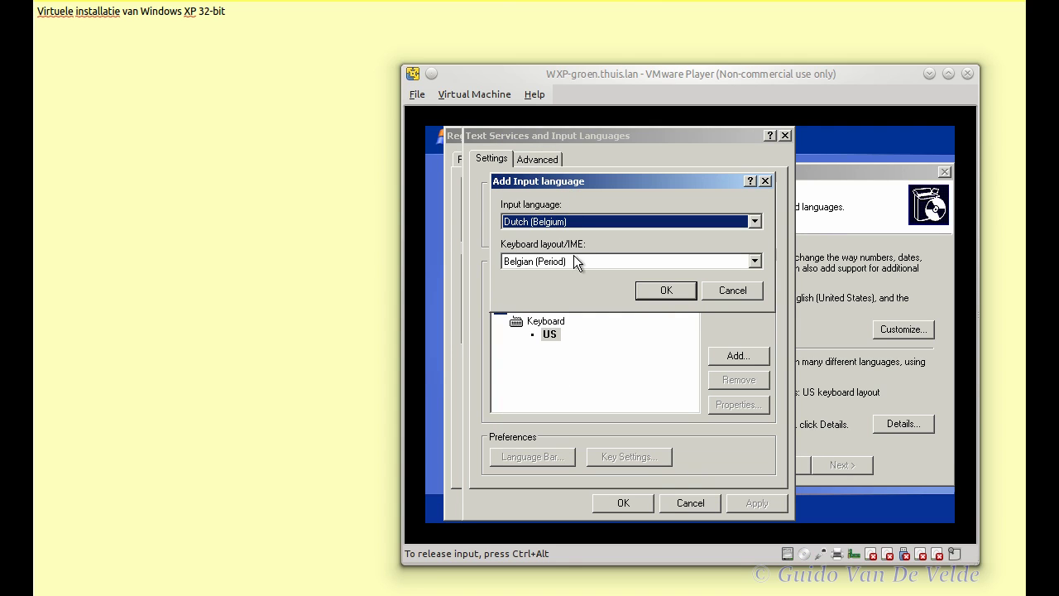
click(753, 260)
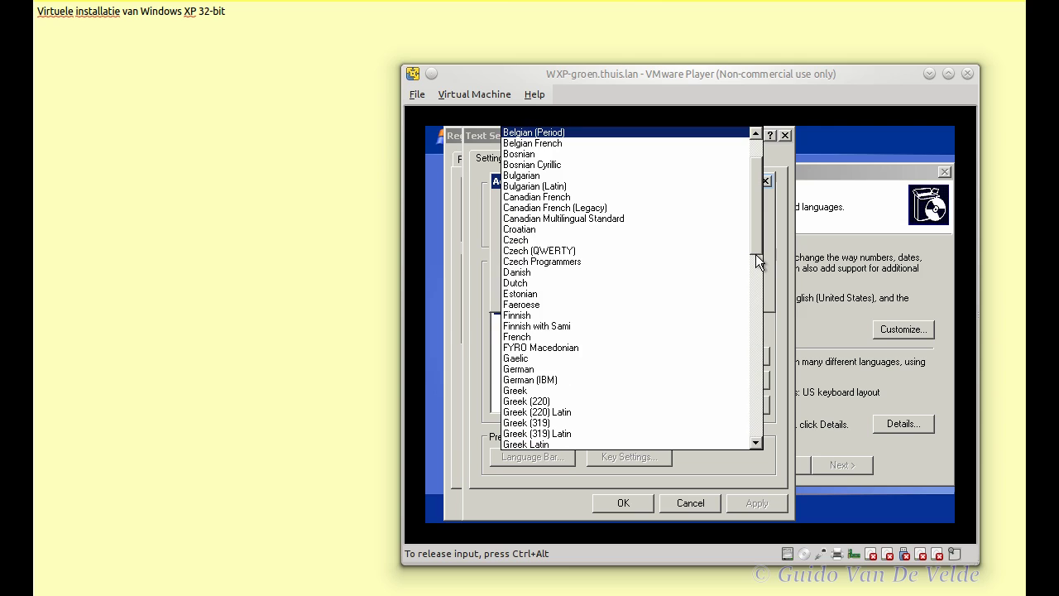
click(771, 197)
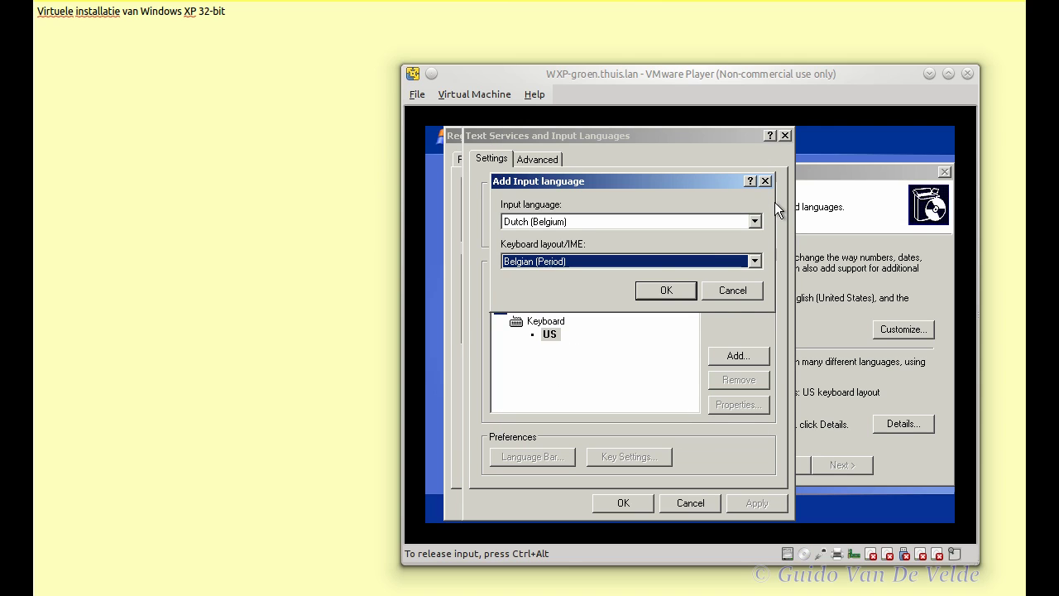
click(682, 288)
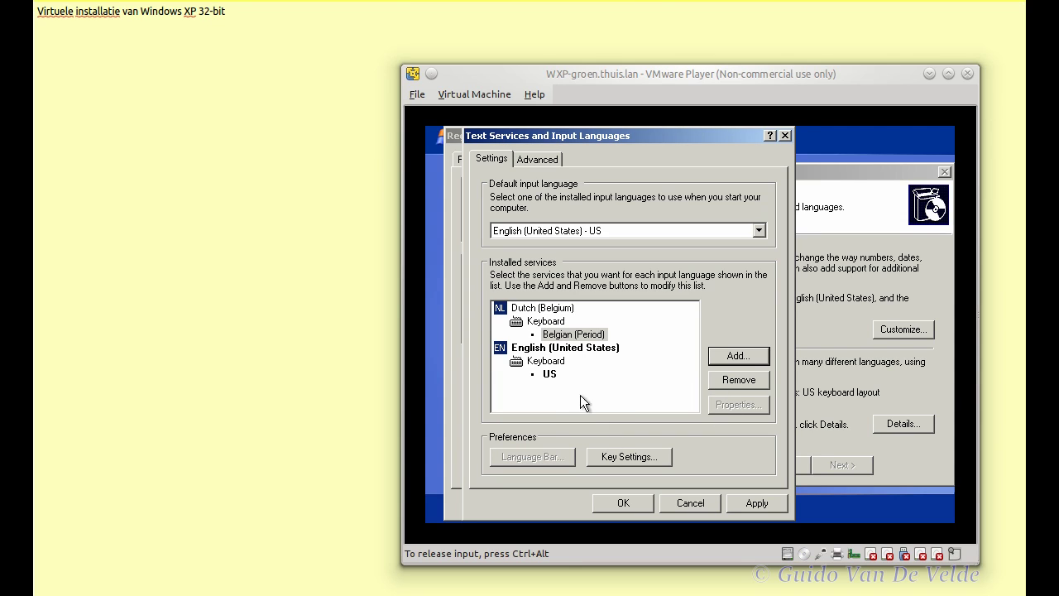
Step: Make Dutch (Belgium) the default input language, remove English (United States), and apply the changes
click(579, 233)
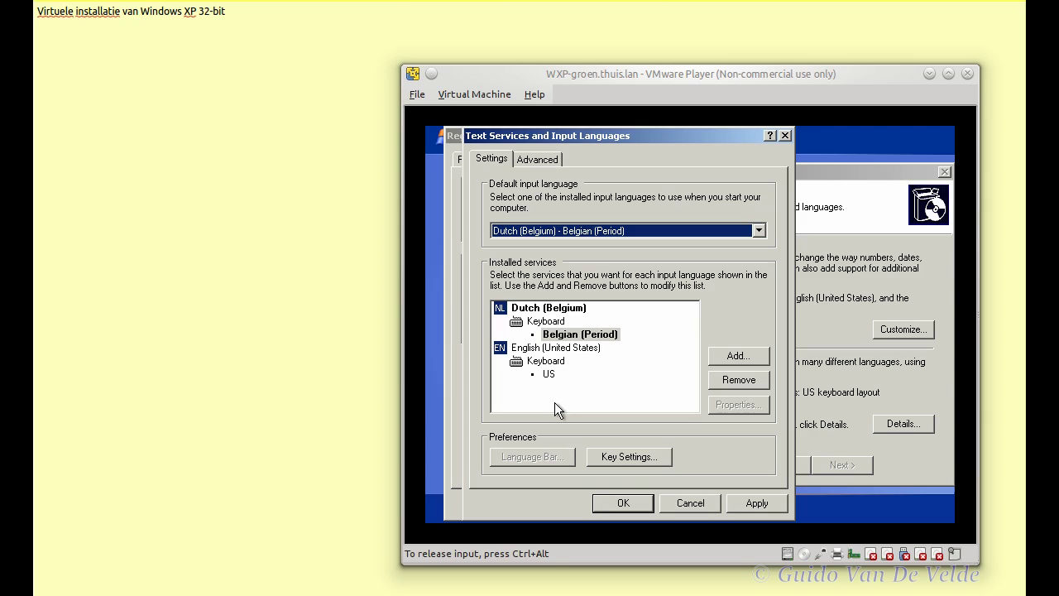
click(563, 351)
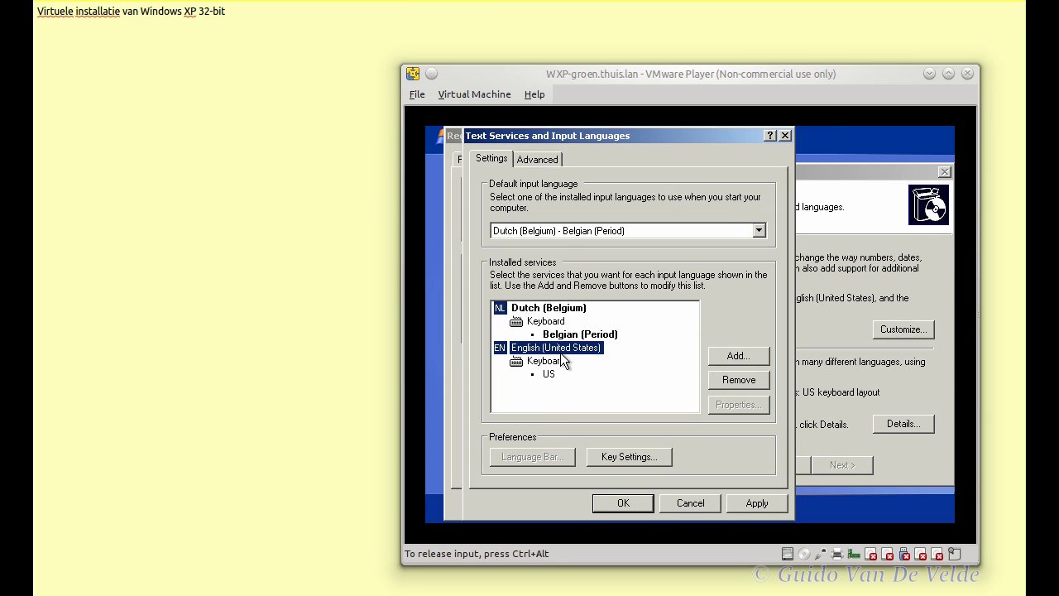
click(722, 381)
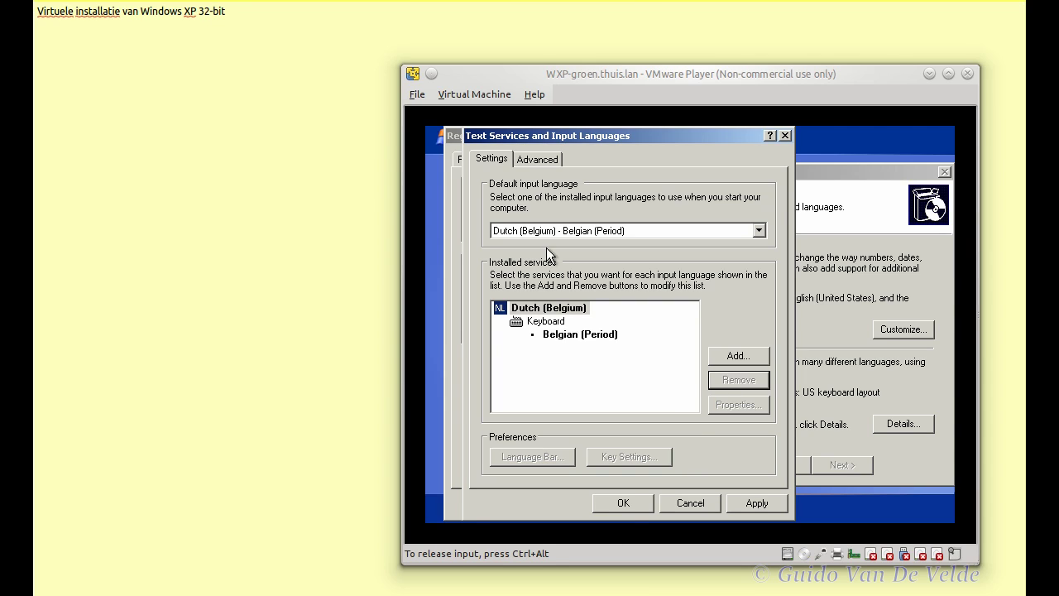
click(550, 159)
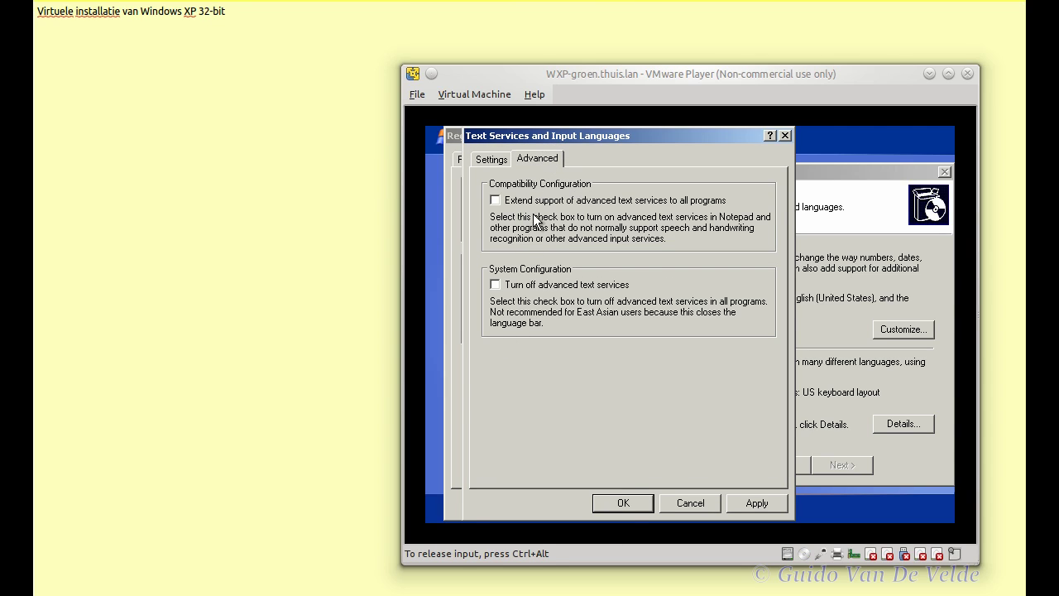
click(624, 503)
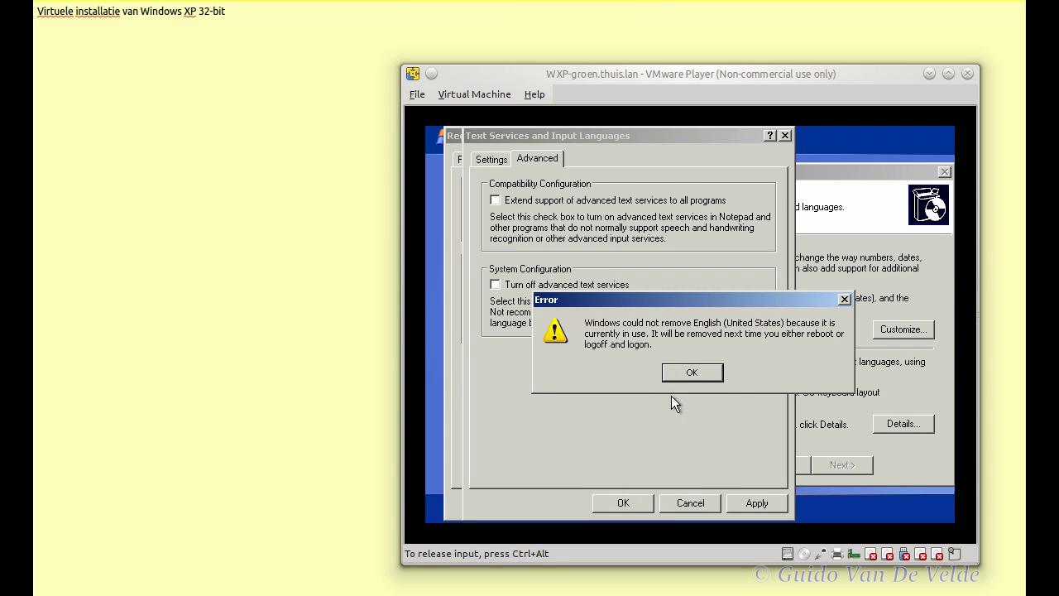
click(704, 374)
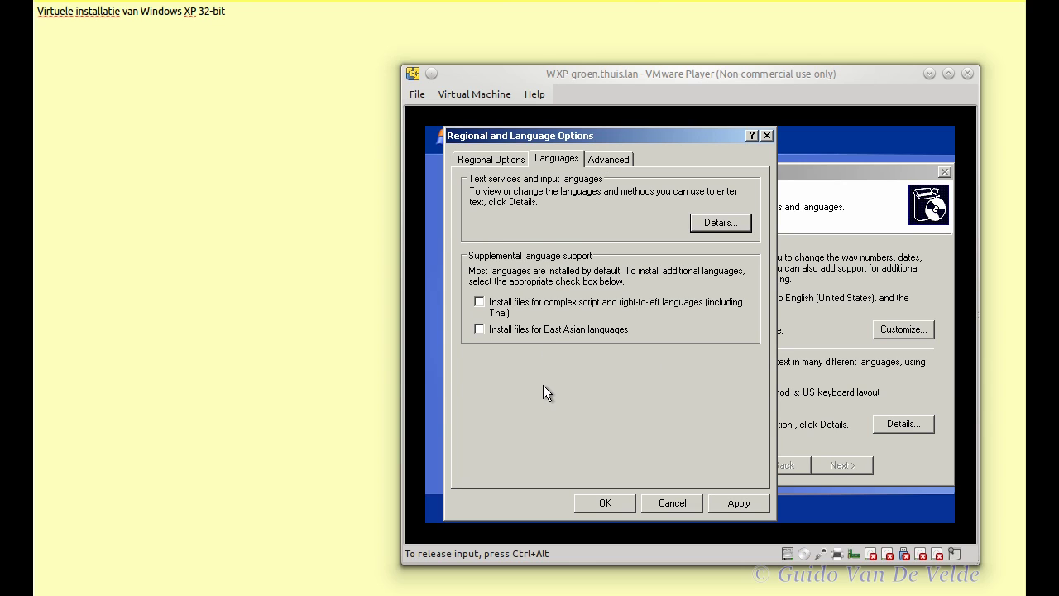
Step: Set the language for non-Unicode programs to Dutch (Belgium) and confirm the regional settings
click(613, 160)
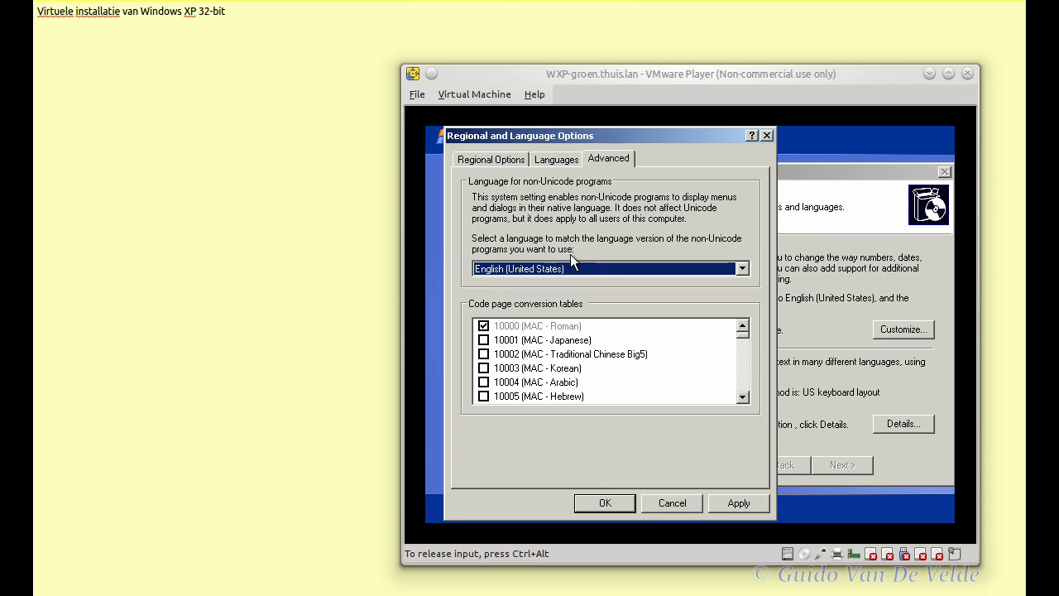
click(589, 268)
scroll(599, 270, up, 7)
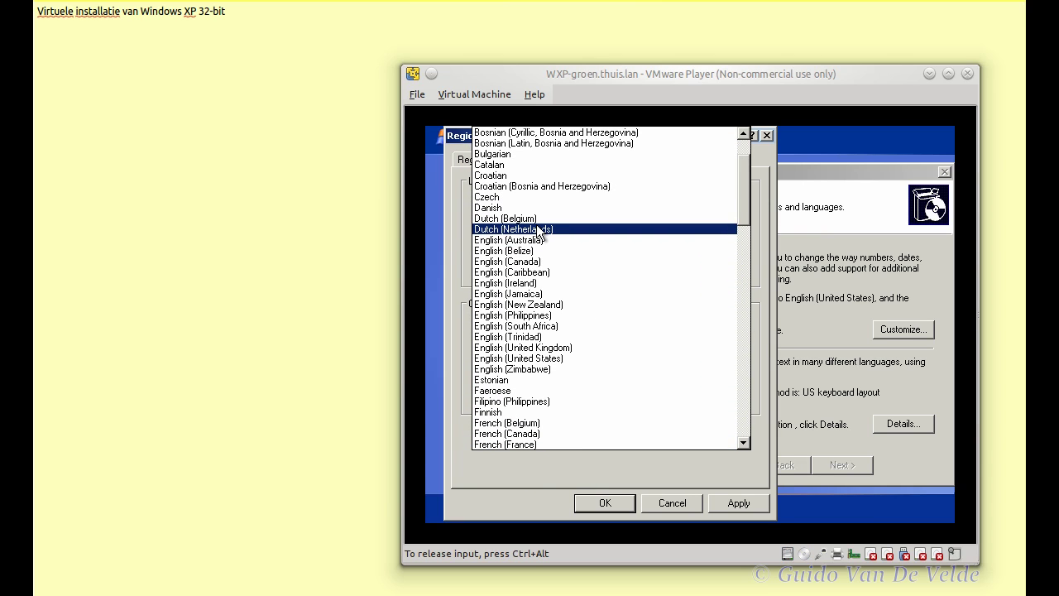
click(540, 220)
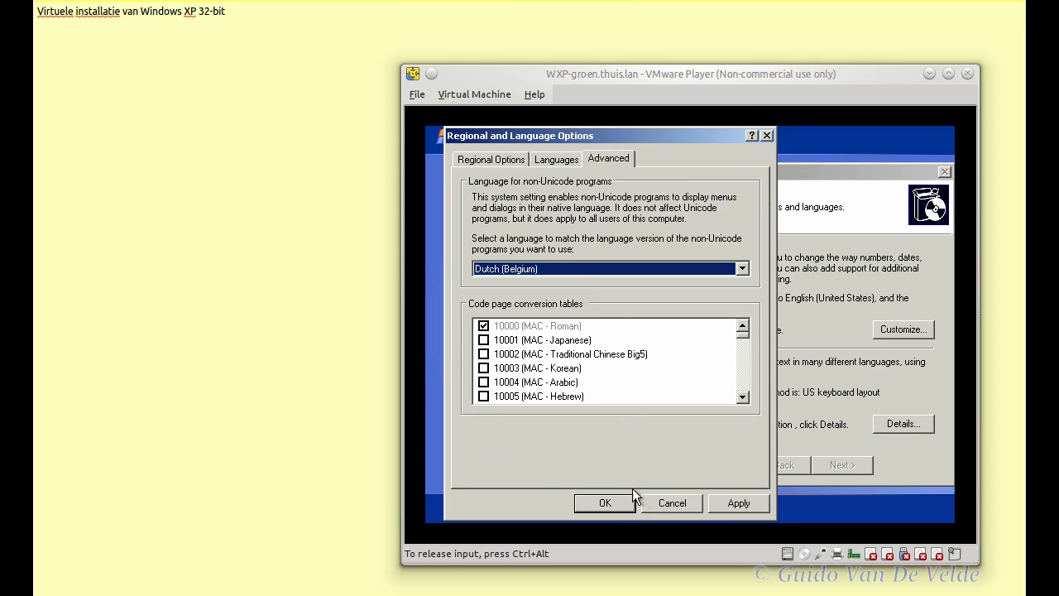
click(605, 504)
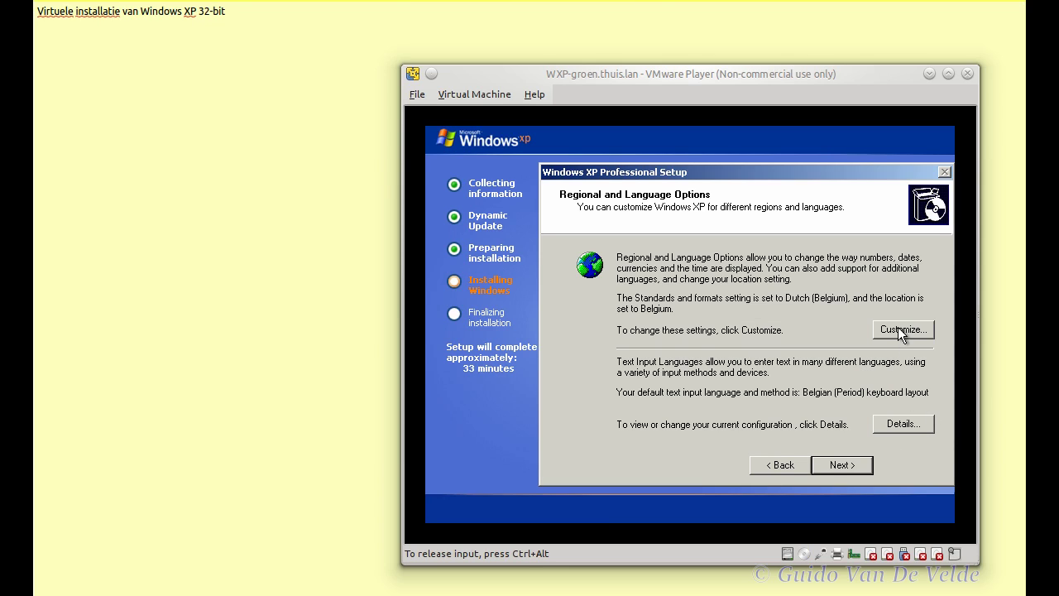
Step: Review the installed input languages without changes and continue to the personalization page
click(911, 428)
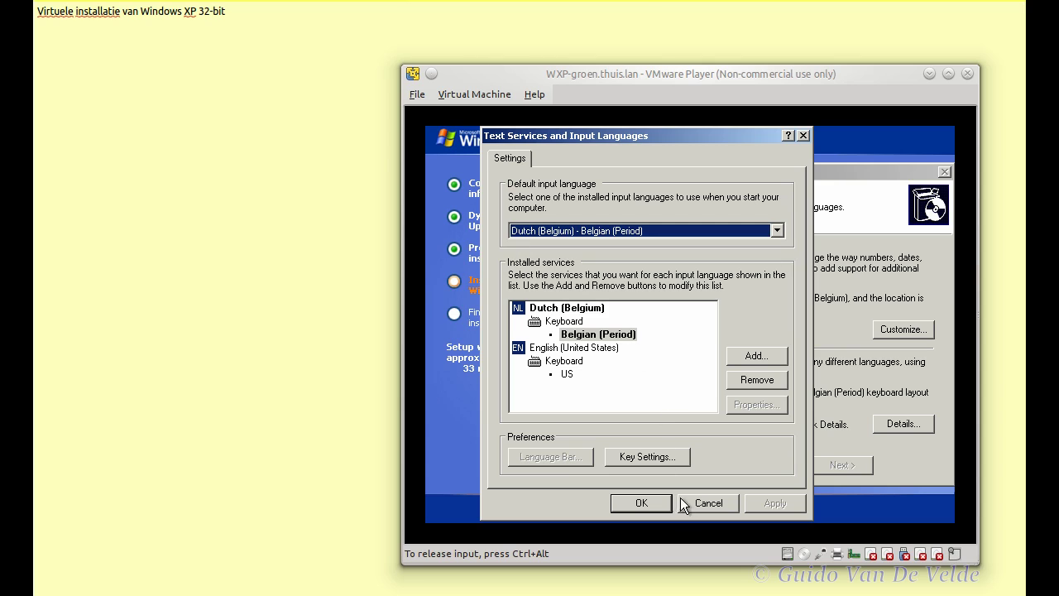
click(728, 504)
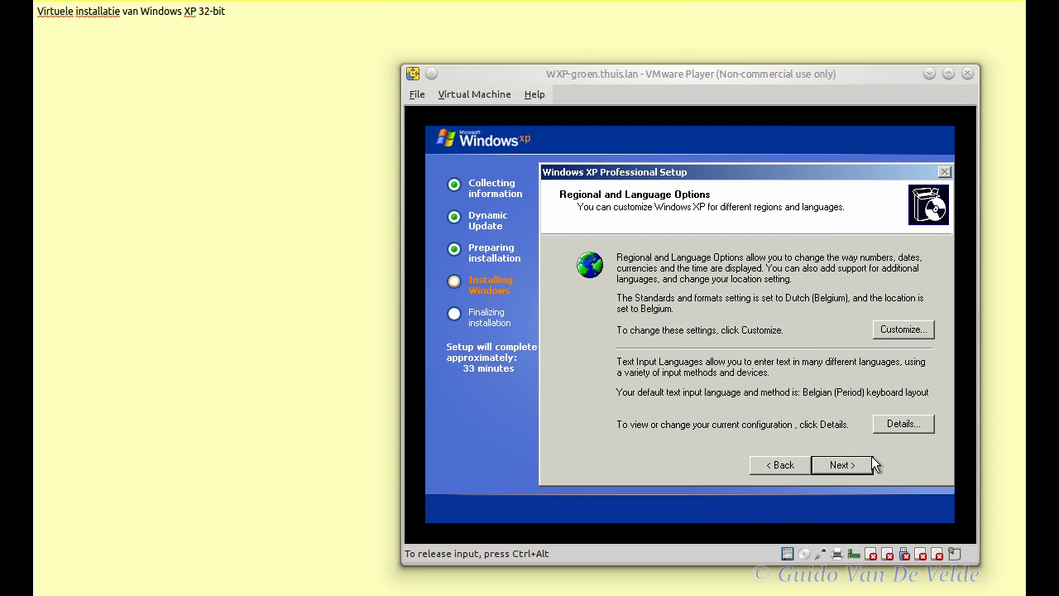
click(858, 463)
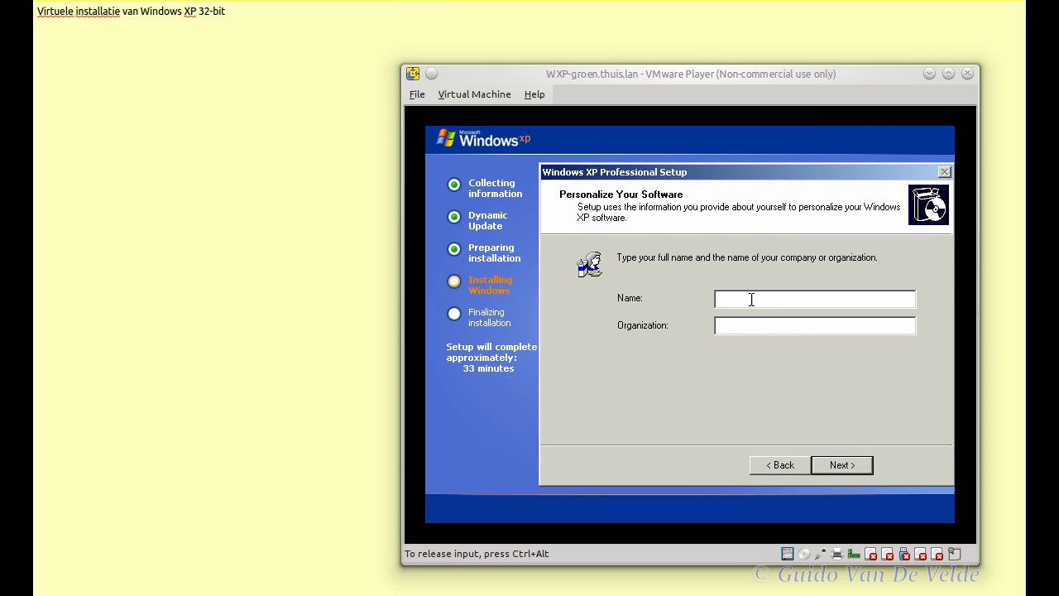
Step: Enter 'HBO Informatica' as the owner name and continue to the product key page
text(HBO Informait)
key(BackSpace)
key(BackSpace)
text(ti)
click(852, 470)
Step: Shift the XP Setup dialog lower in the guest and push the VMware Player window toward the screen bottom
key(ctrl+alt)
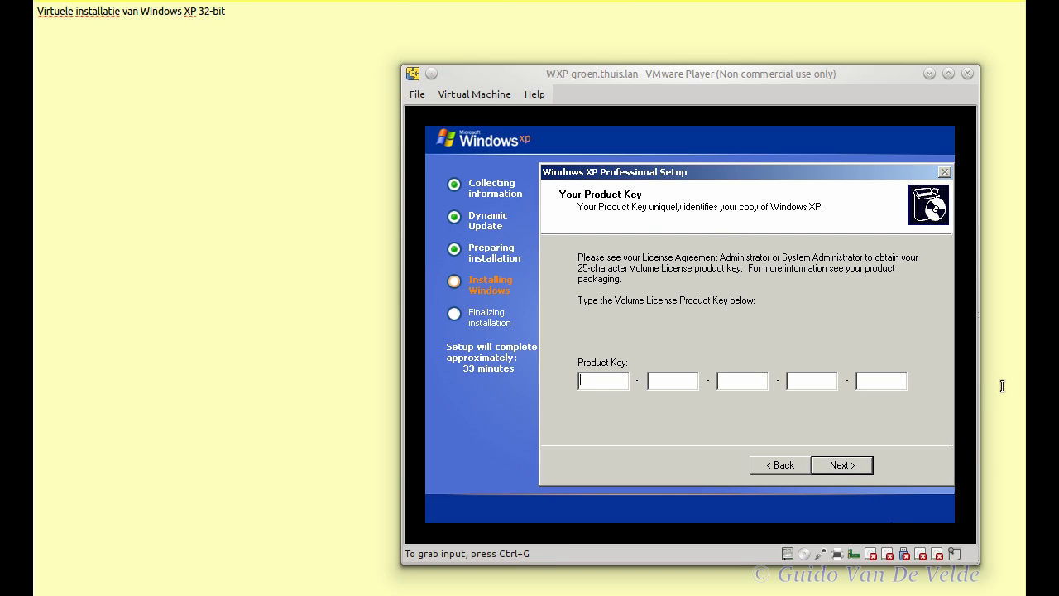
click(942, 405)
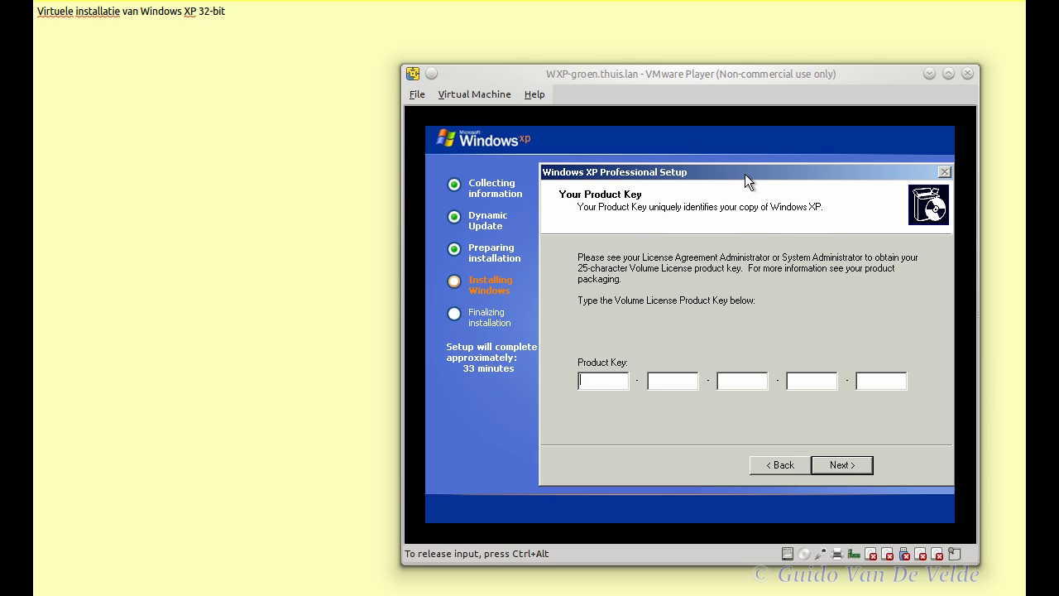
key(ctrl+alt)
key(ctrl+g)
drag(831, 173, 773, 166)
key(ctrl+alt)
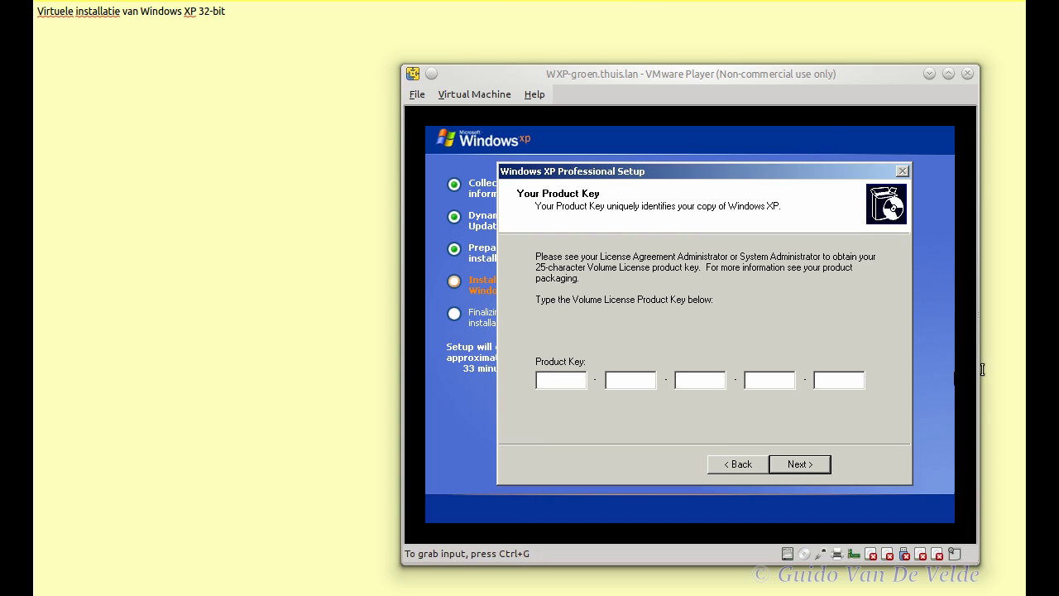
drag(805, 73, 756, 377)
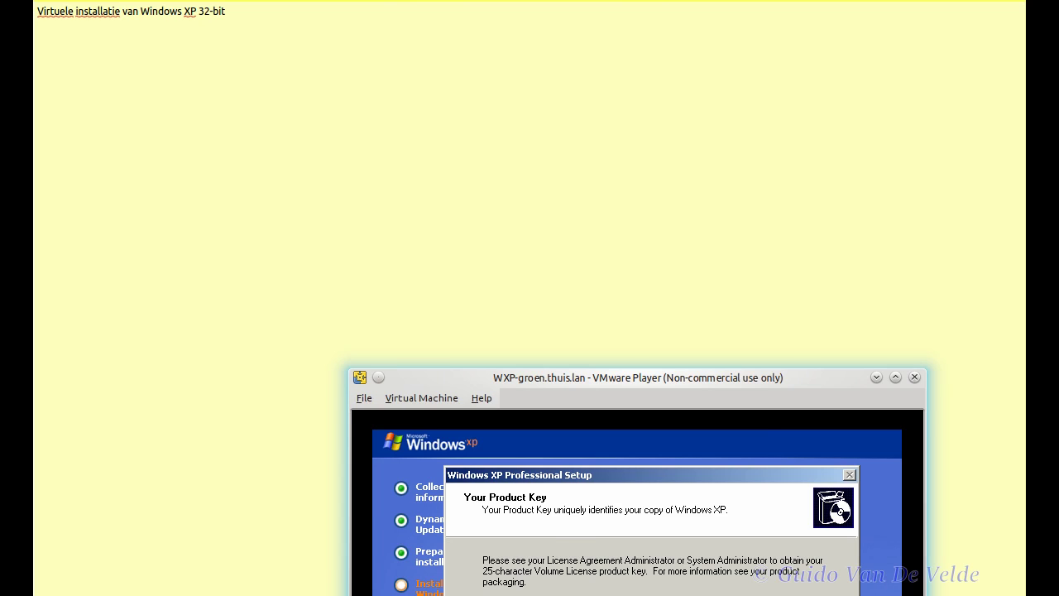
drag(756, 377, 812, 420)
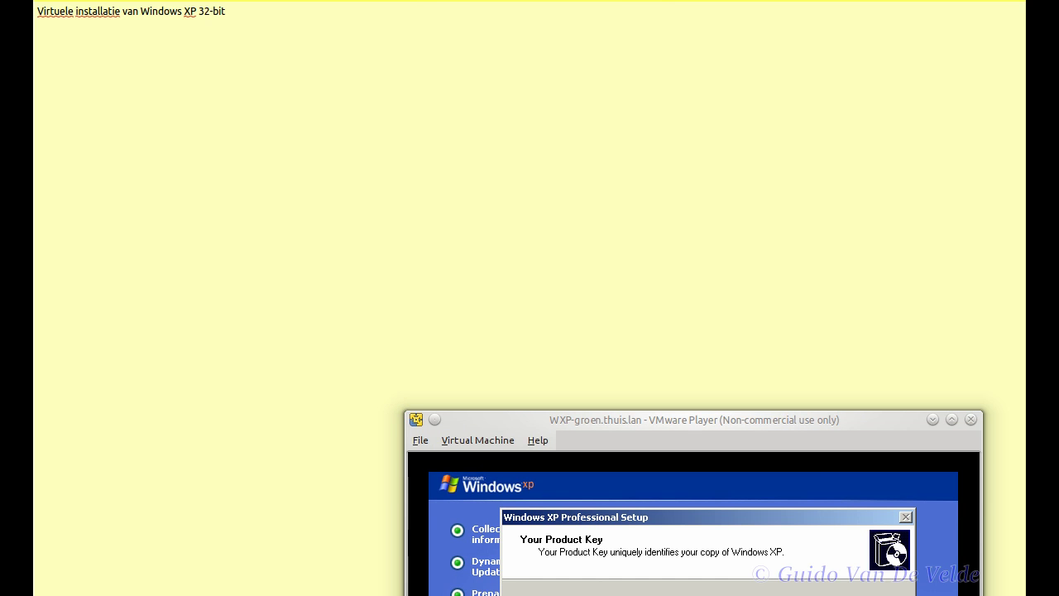
Step: Submit the product key and bring the VMware Player window back into full view
key(Return)
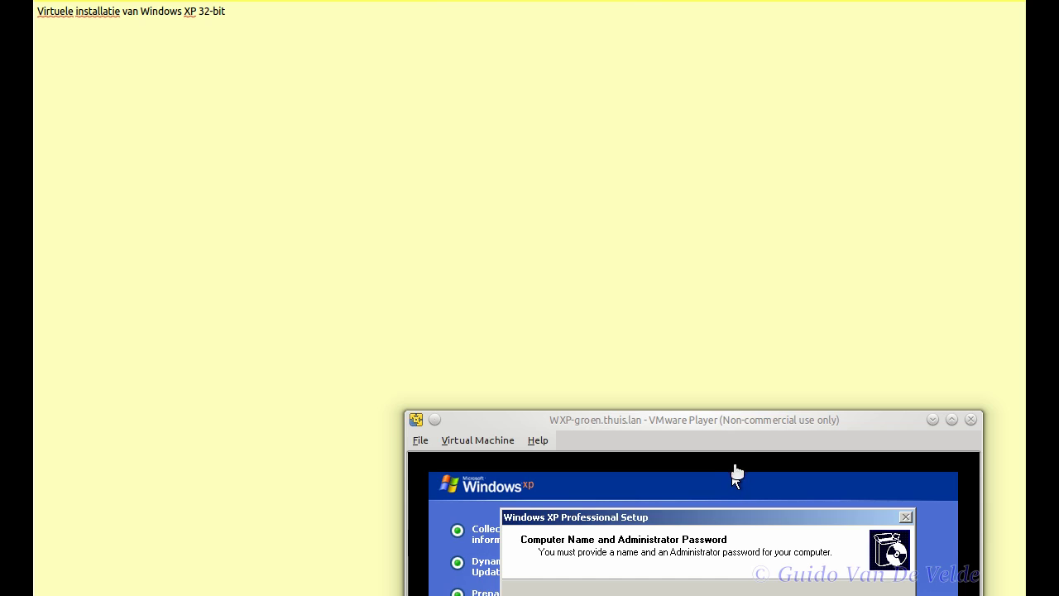
drag(753, 428, 760, 76)
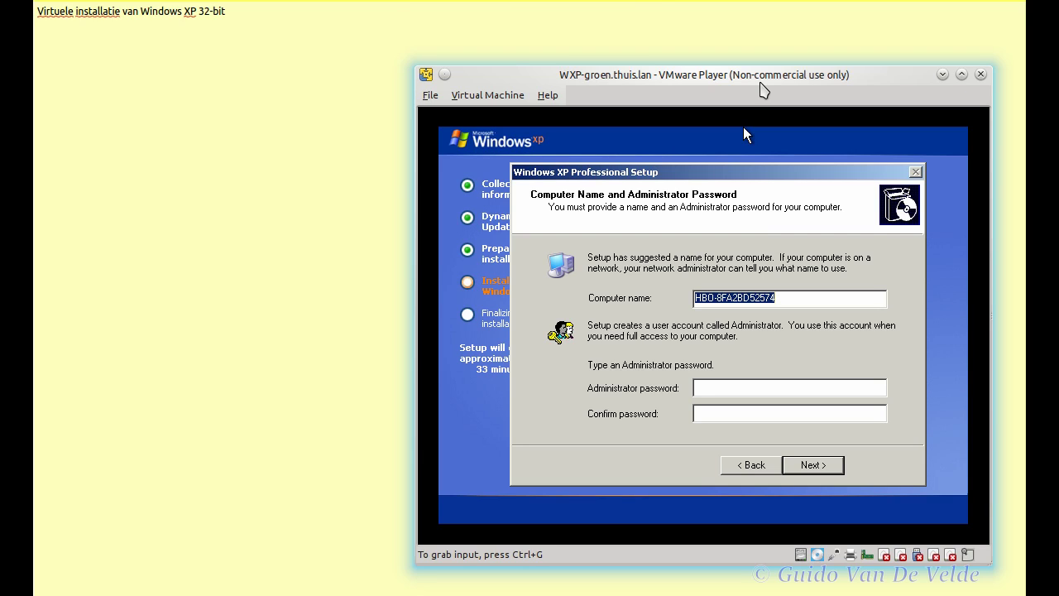
click(762, 124)
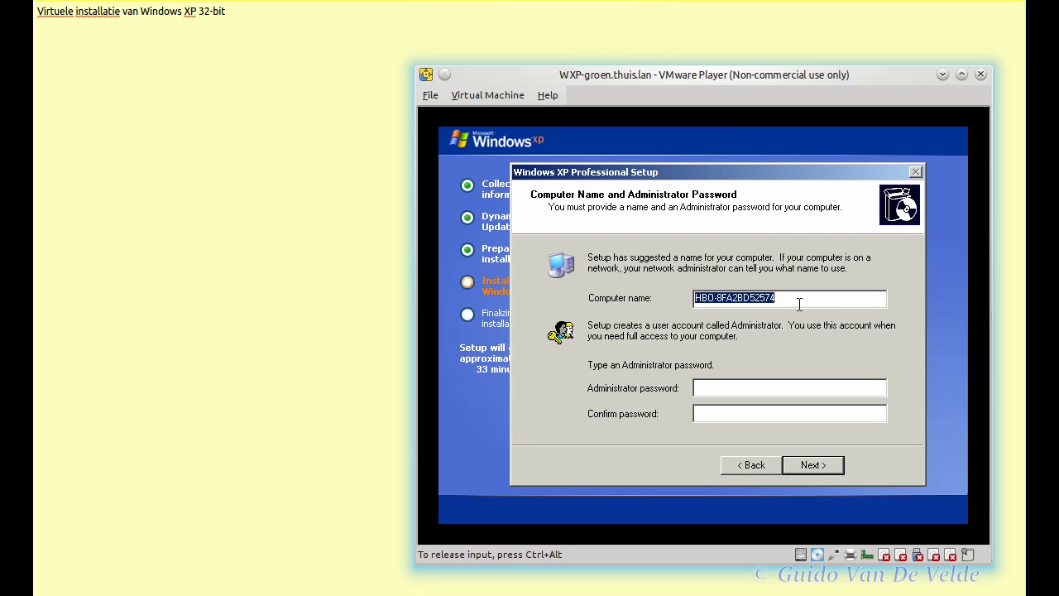
Step: Name the computer WXP-groen, enter and confirm the Administrator password, and continue
drag(809, 308, 612, 303)
text(WXP-groen)
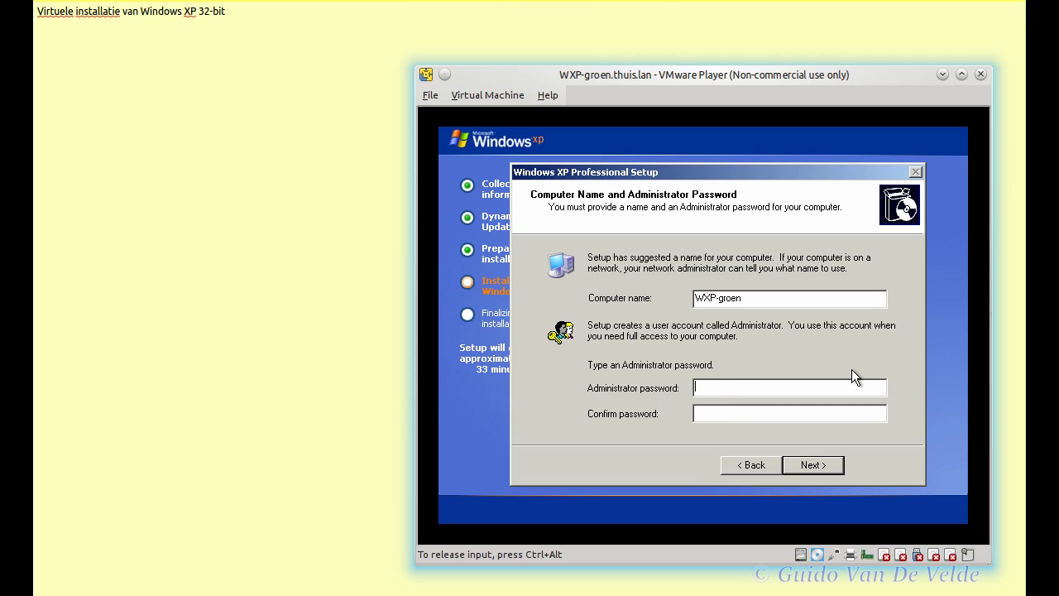
text(aaaaaaaa)
key(Tab)
text(aaaaaaaa)
click(809, 468)
key(ctrl+alt)
click(719, 348)
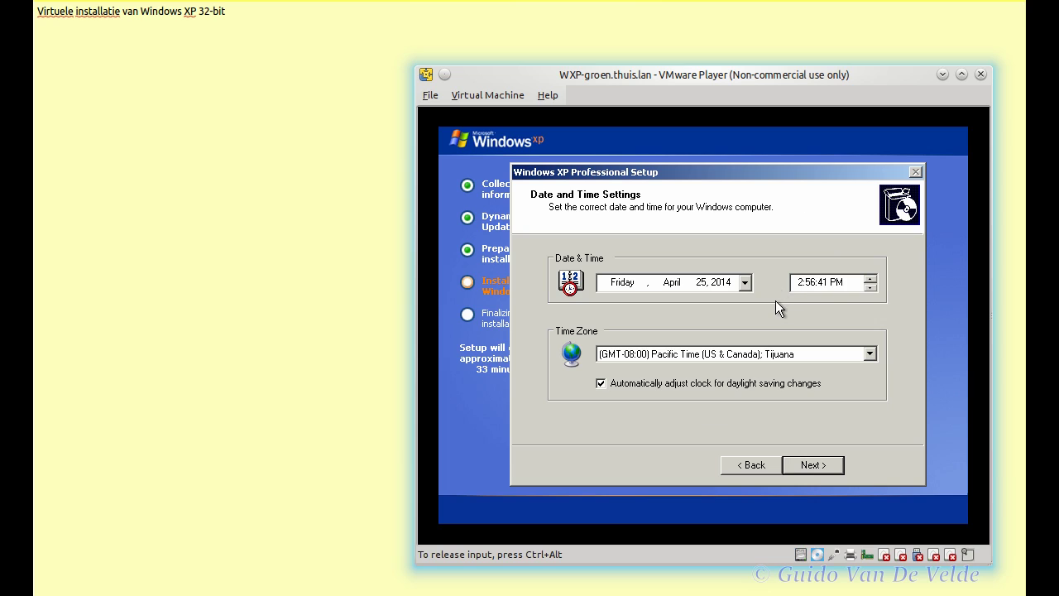
Step: Choose (GMT+01:00) Brussels, Copenhagen, Madrid, Paris as the time zone
click(870, 353)
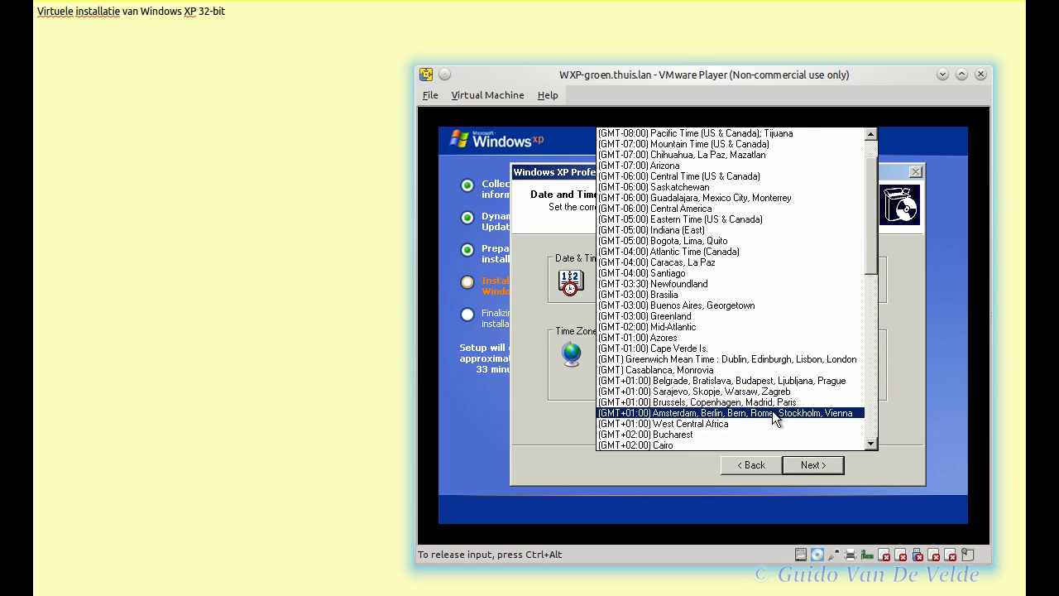
click(773, 402)
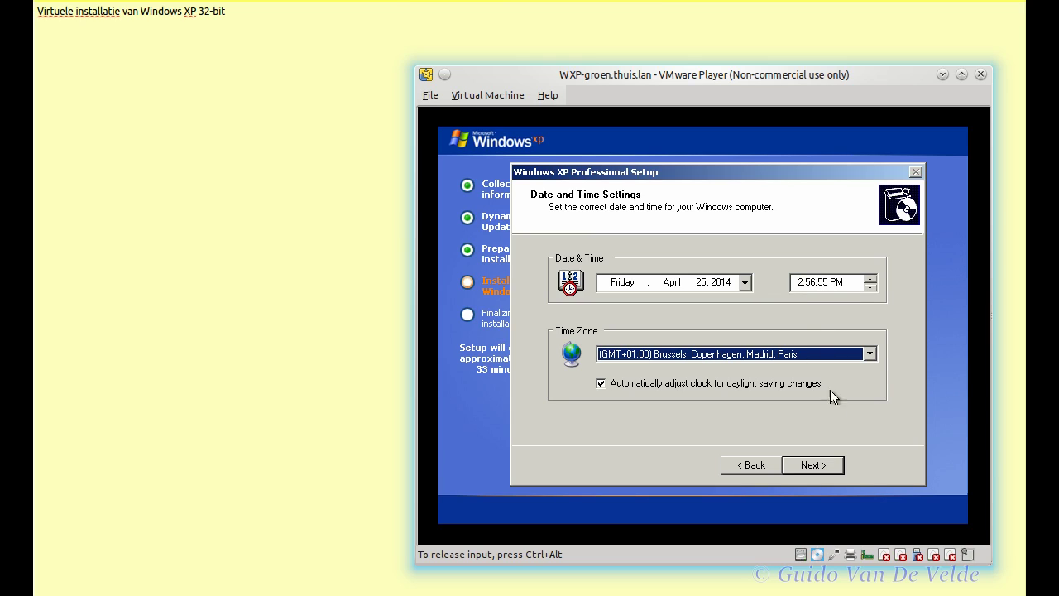
Step: Accept the date and time, keep Typical networking settings and WORKGROUP membership, and continue
click(834, 465)
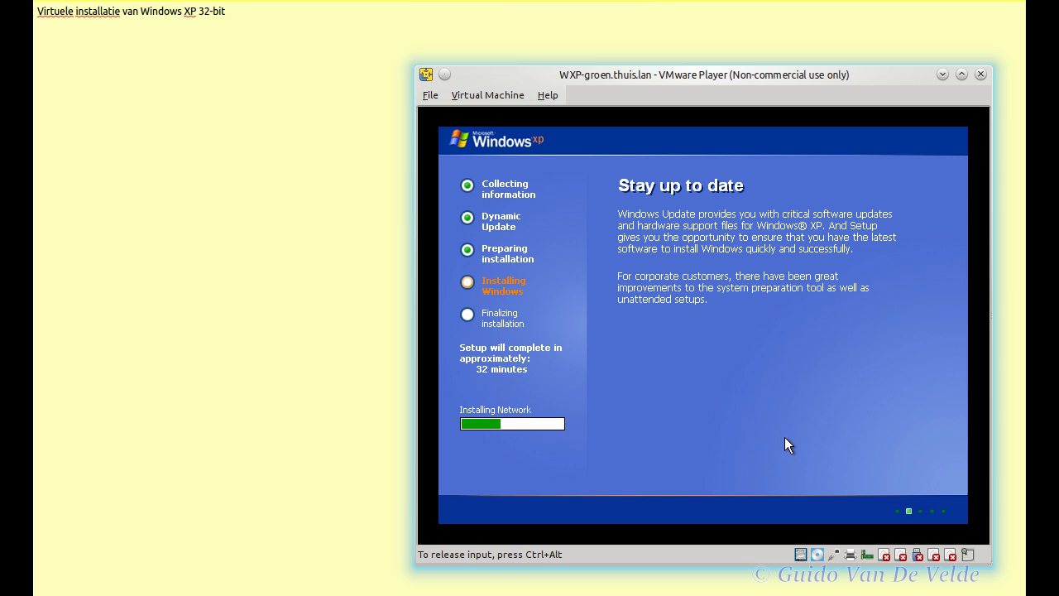
key(ctrl+alt)
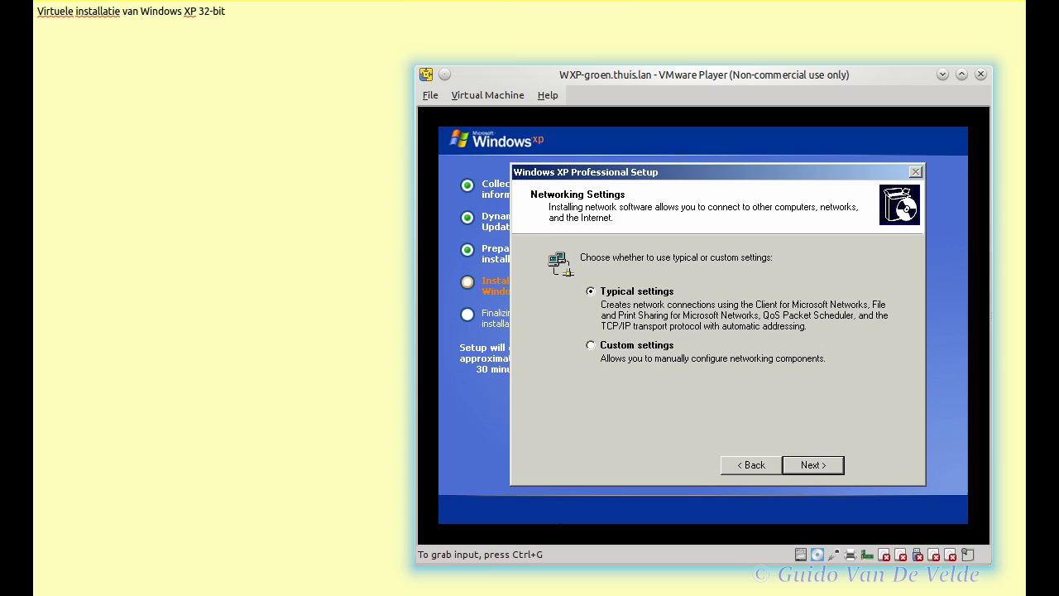
click(613, 469)
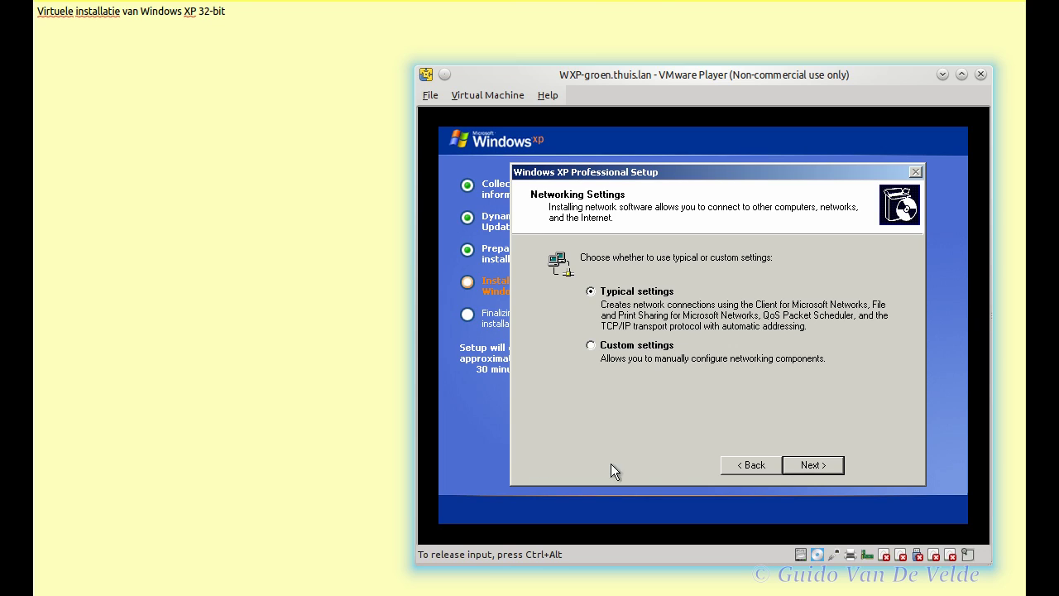
click(815, 465)
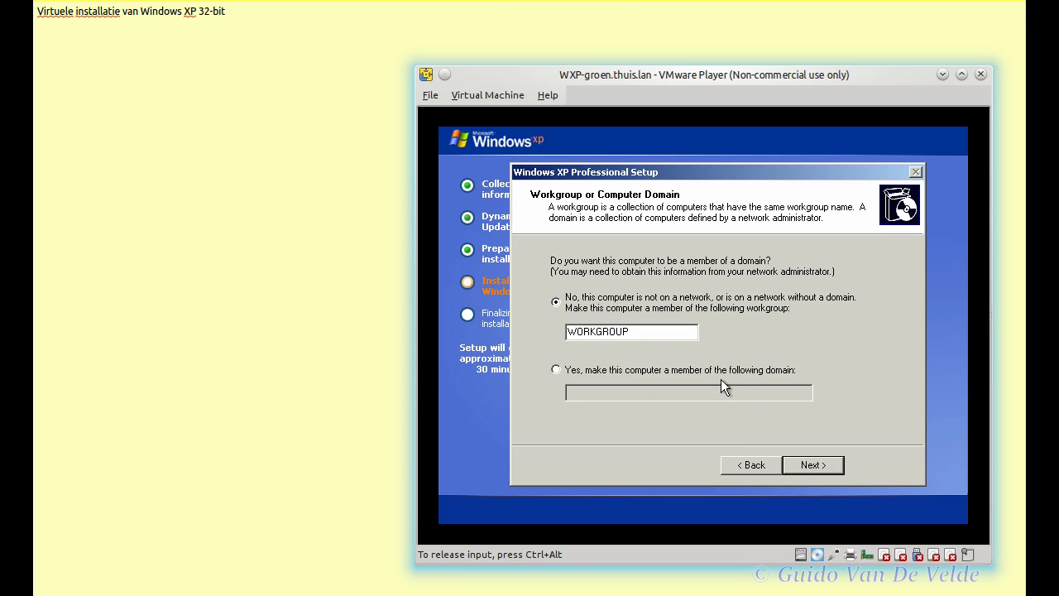
click(802, 467)
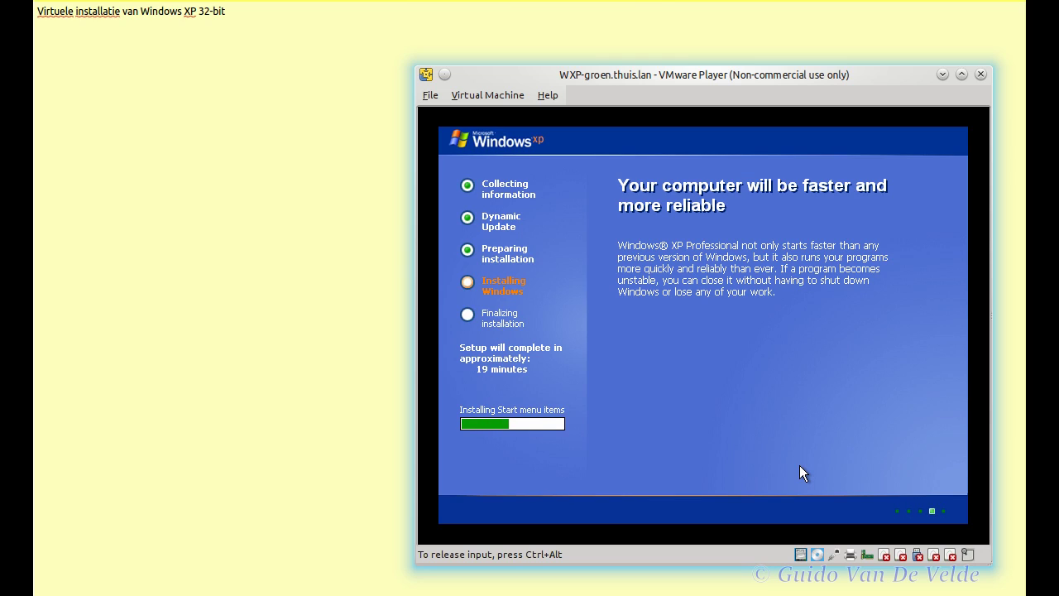
Step: Release input from the VM while Setup finishes installing and reboots
key(ctrl+alt)
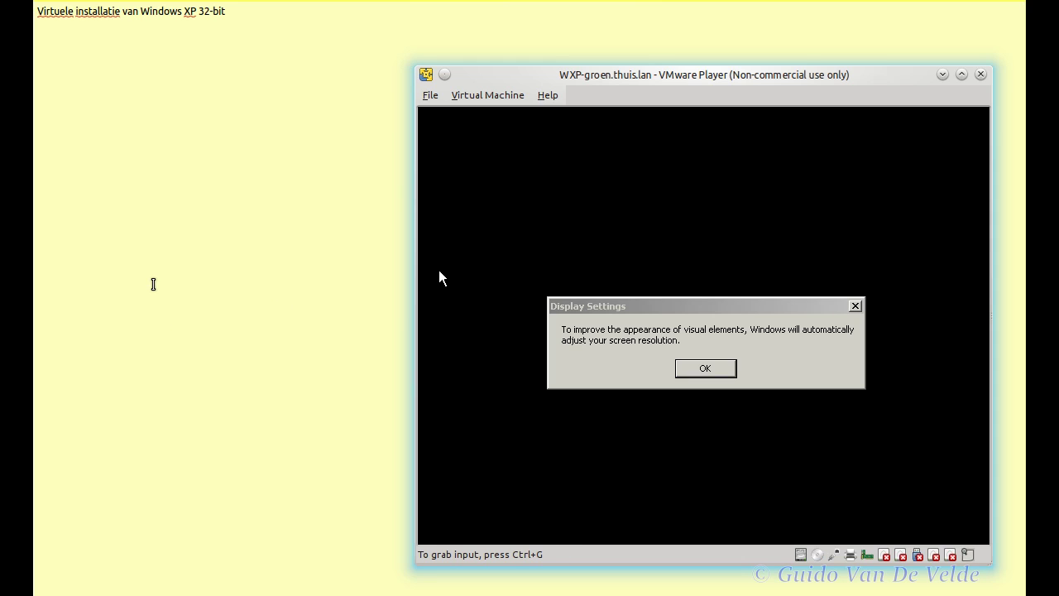
Step: Accept the automatically adjusted screen resolution and move the enlarged VMware Player window up-left
click(427, 228)
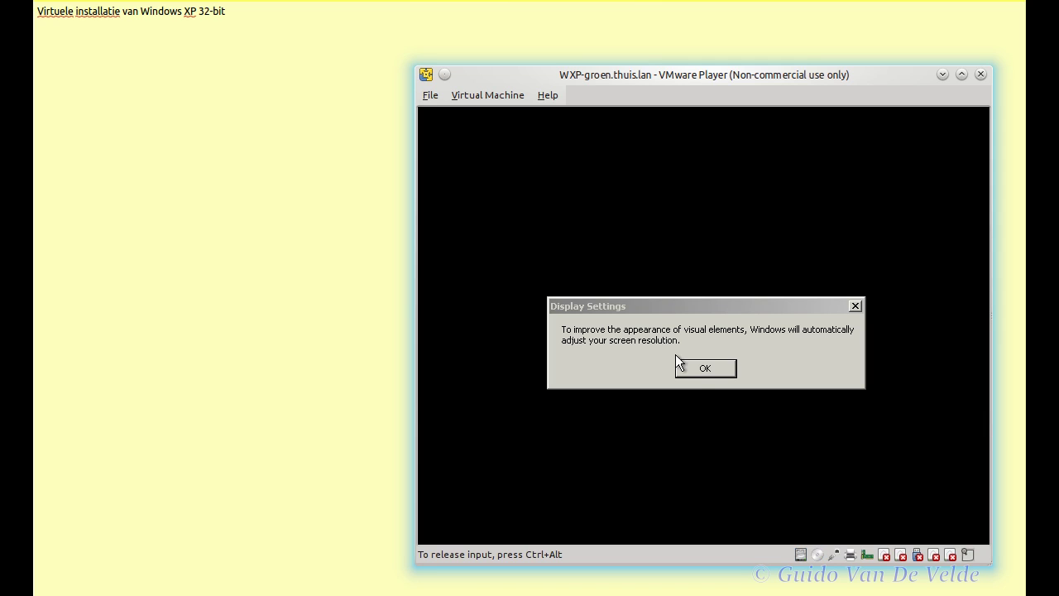
click(690, 372)
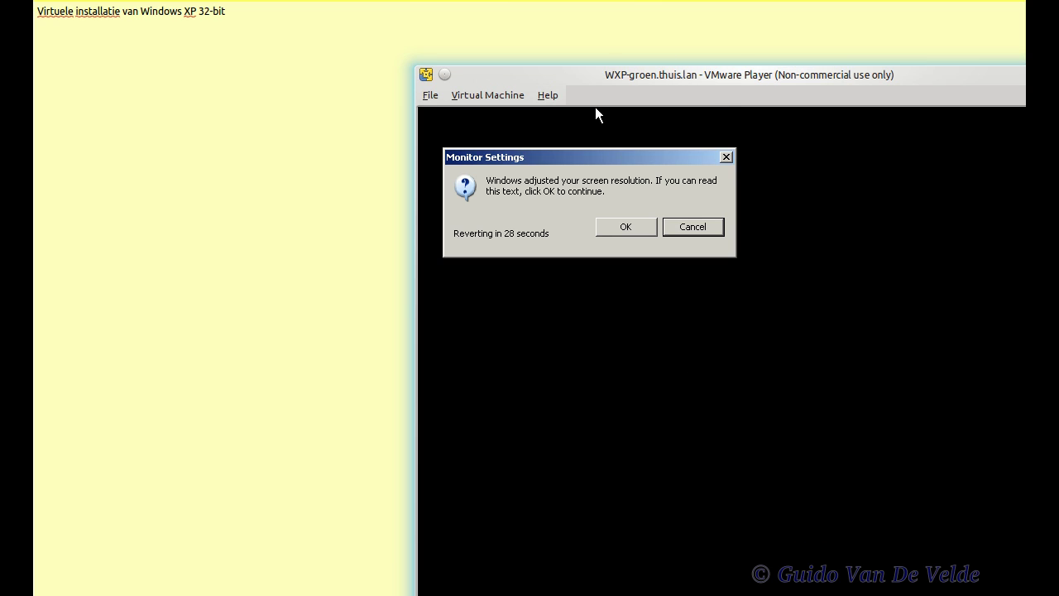
click(637, 222)
drag(659, 75, 573, 31)
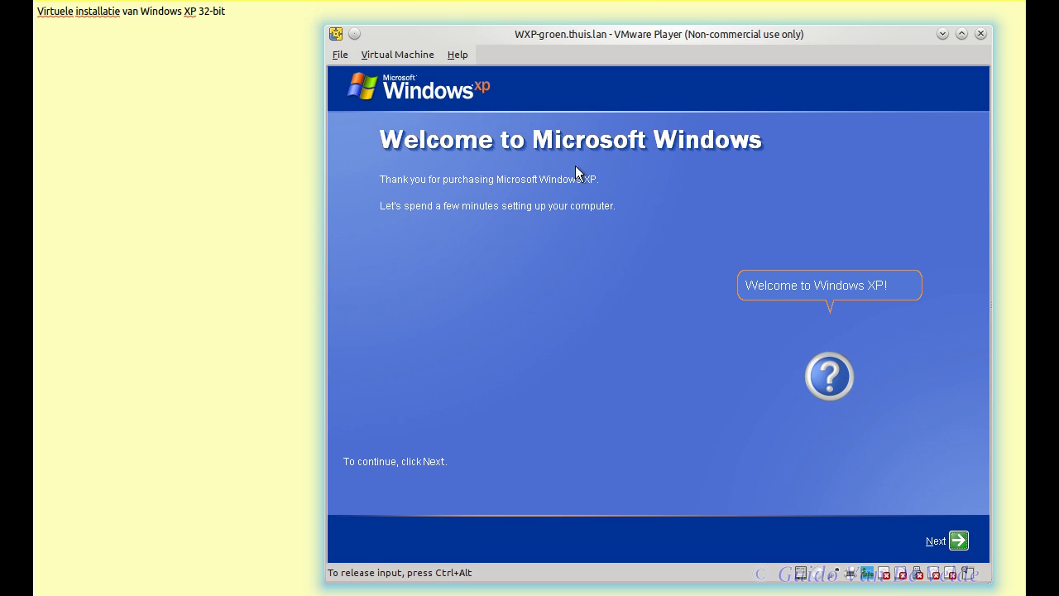
Step: Skip turning on Automatic Updates and keep the local network answer
click(956, 542)
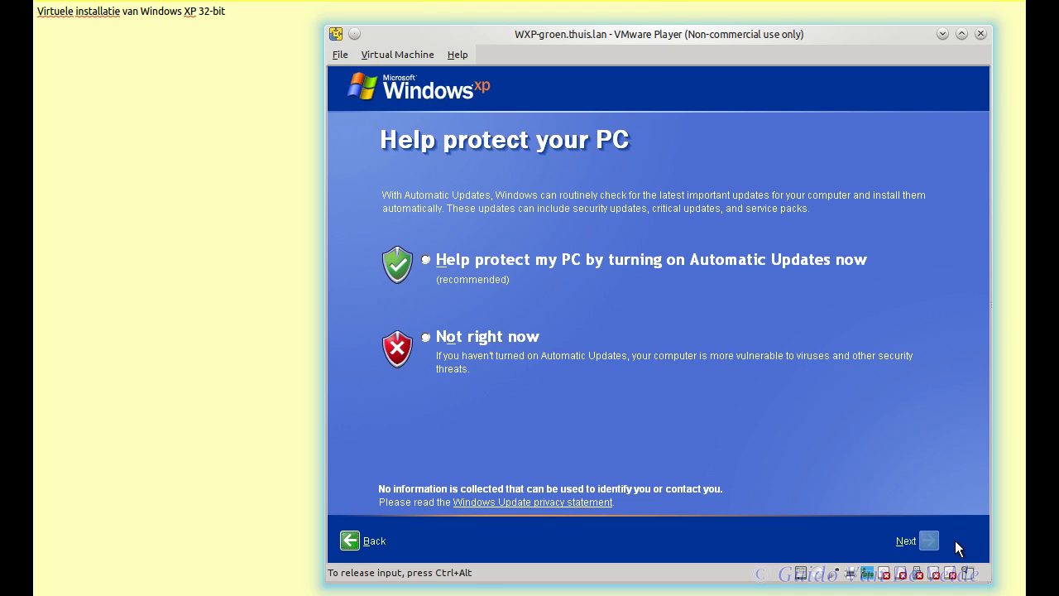
click(511, 338)
click(932, 549)
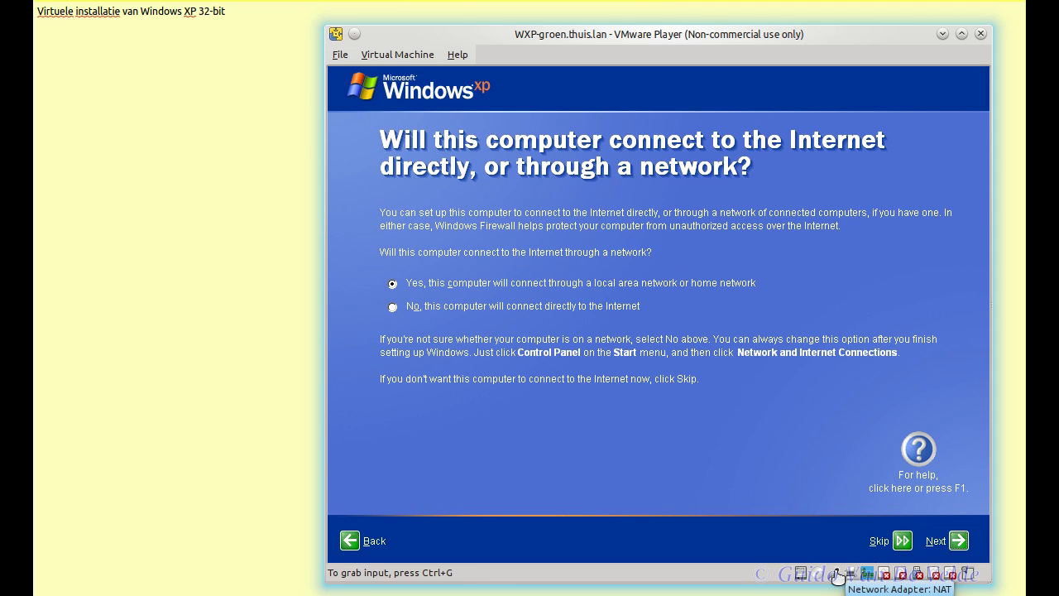
click(584, 296)
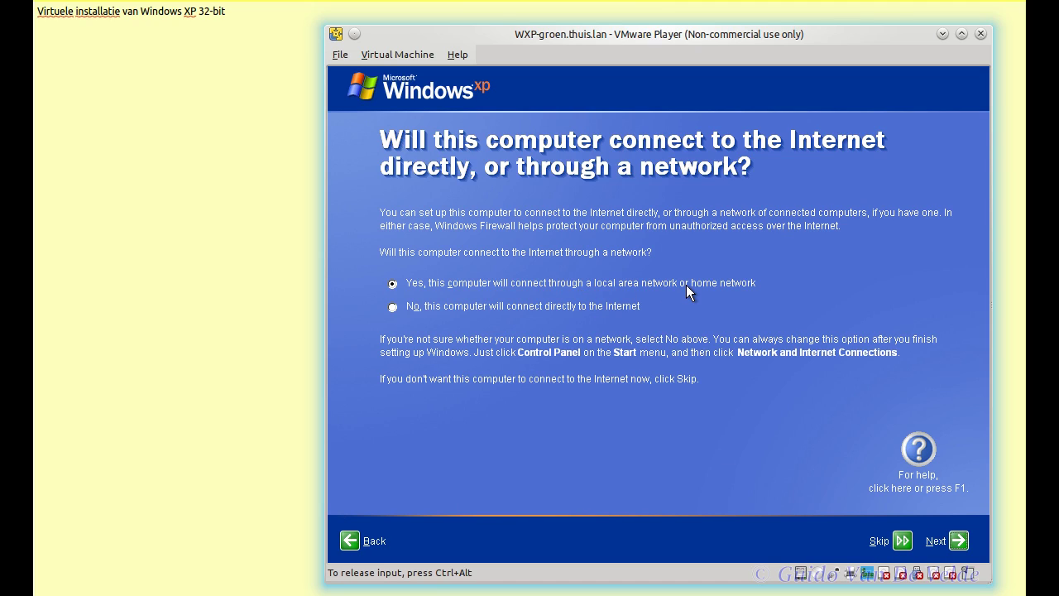
click(960, 543)
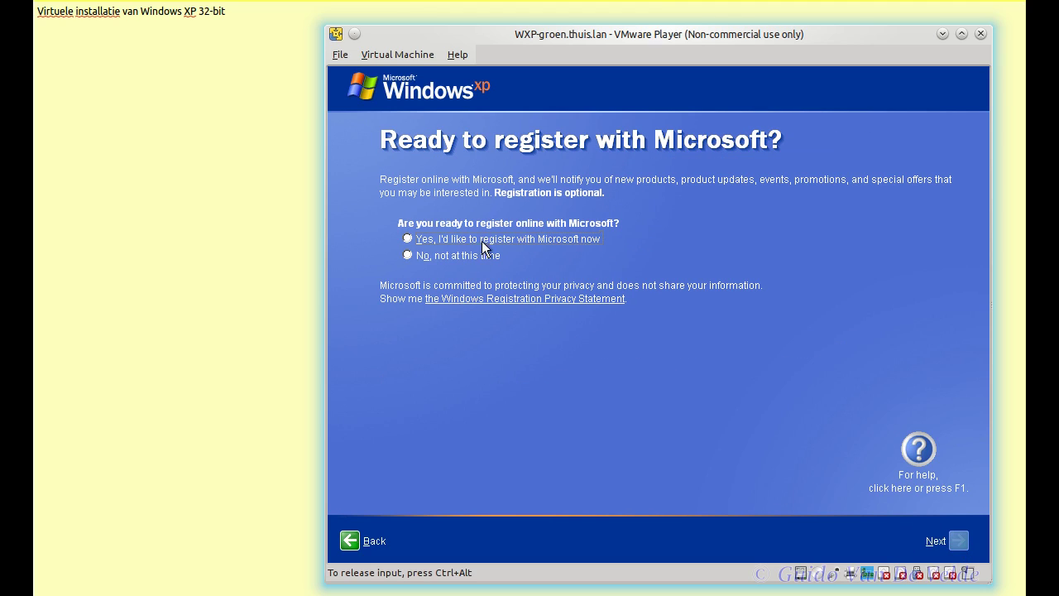
Step: Decline Microsoft registration, create the user 'HBO Informatica', and finish first-run setup
click(485, 258)
click(960, 540)
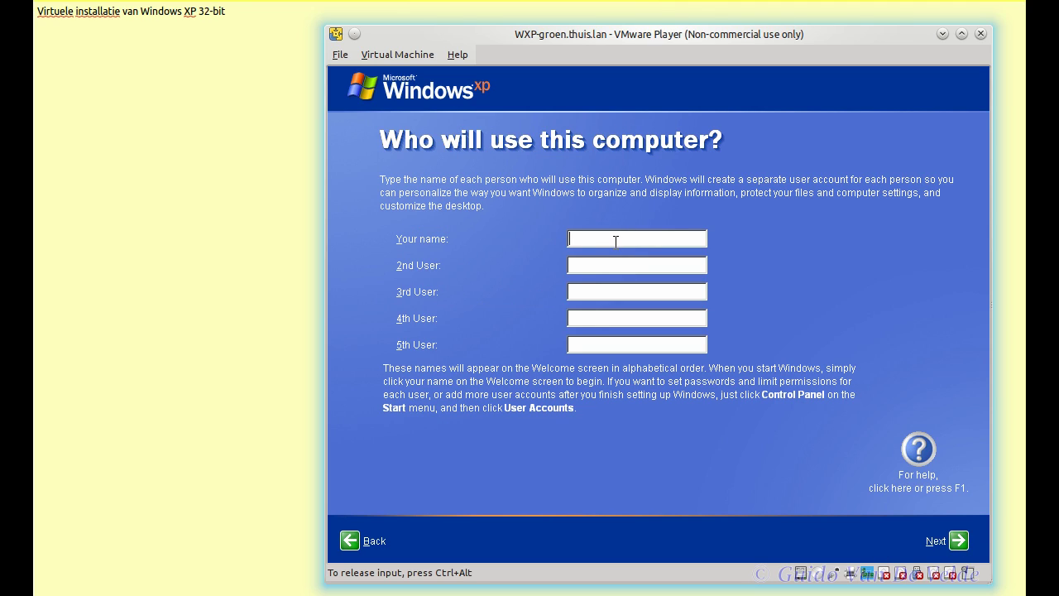
text(HBO Informatica)
click(960, 541)
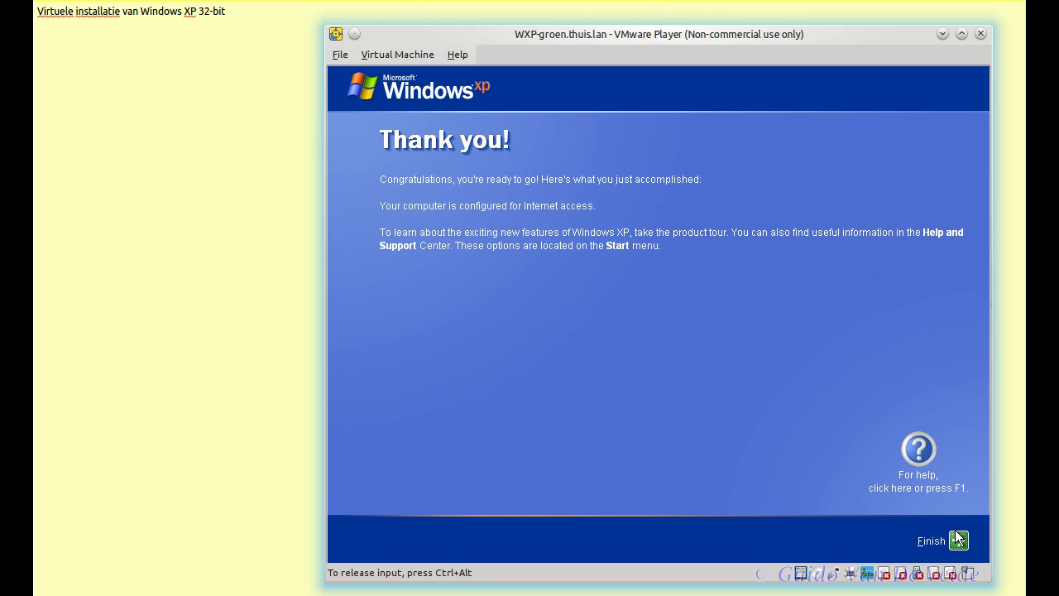
click(958, 540)
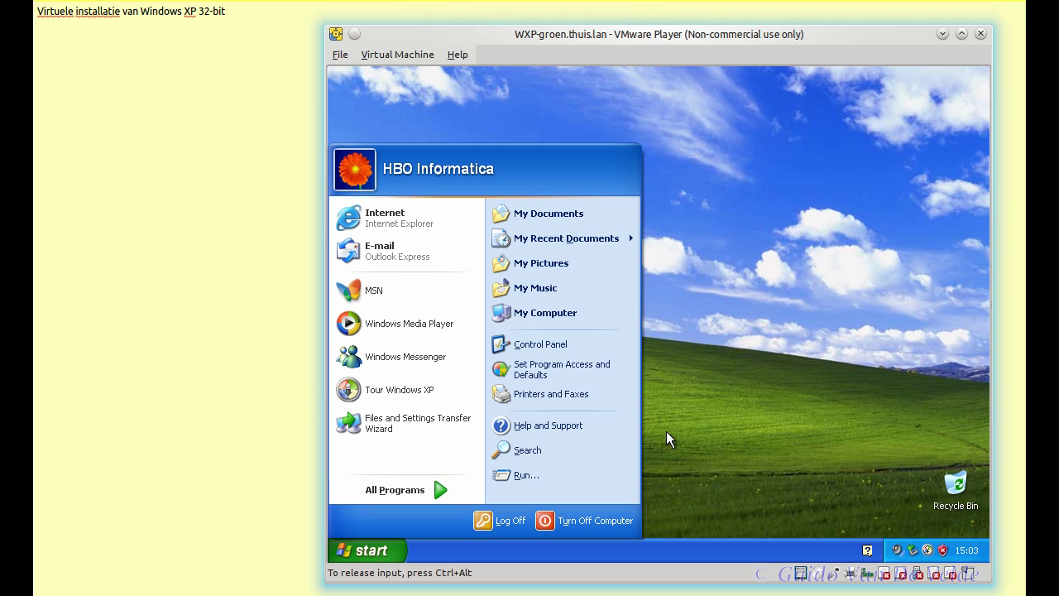
Step: Close the Start menu and dismiss the antivirus and Windows XP tour balloons
click(693, 438)
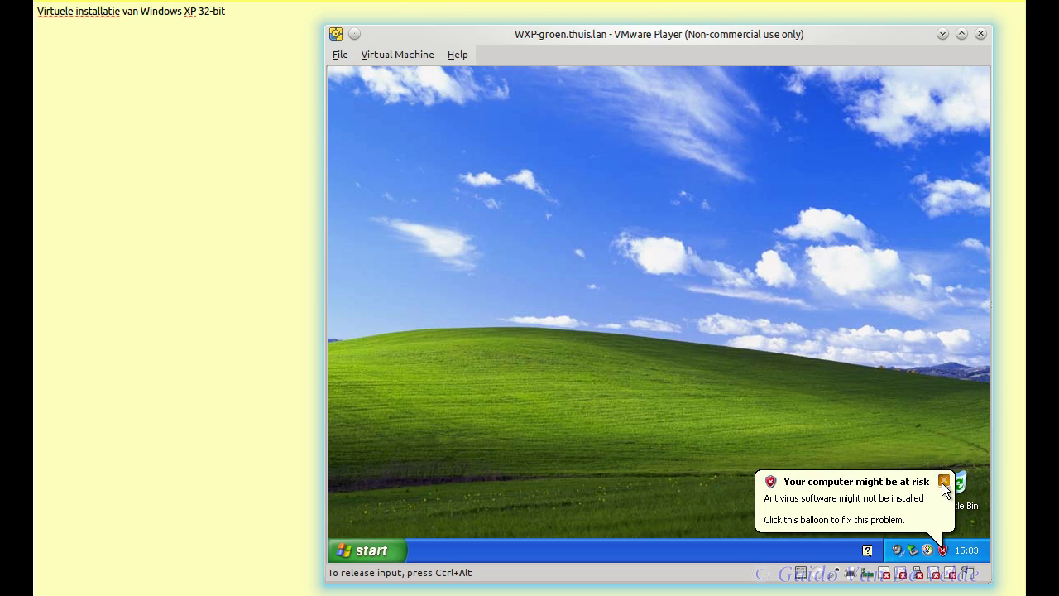
click(944, 481)
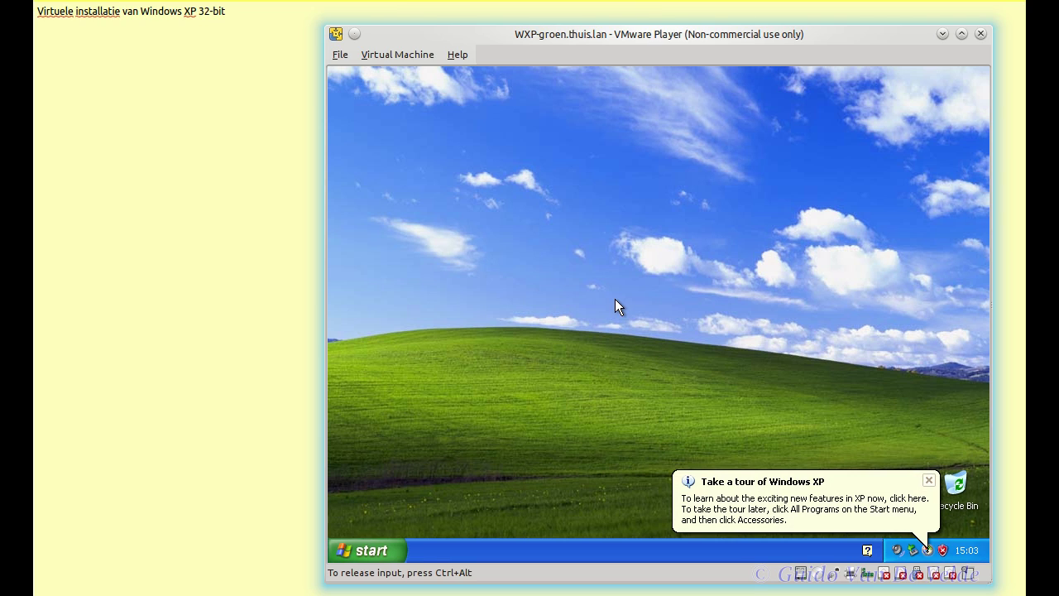
click(931, 478)
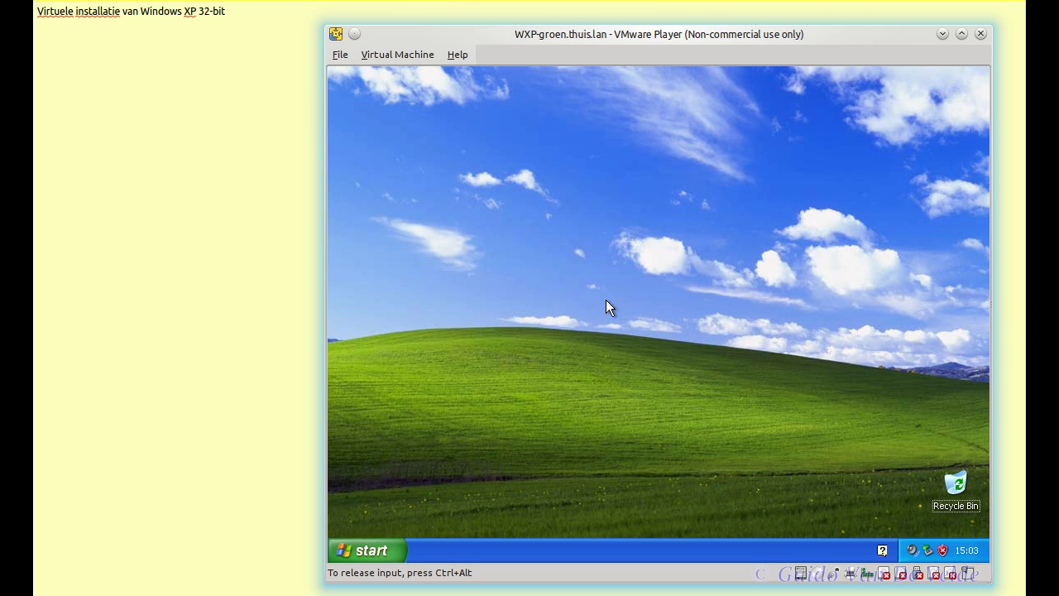
key(ctrl+shift+Escape)
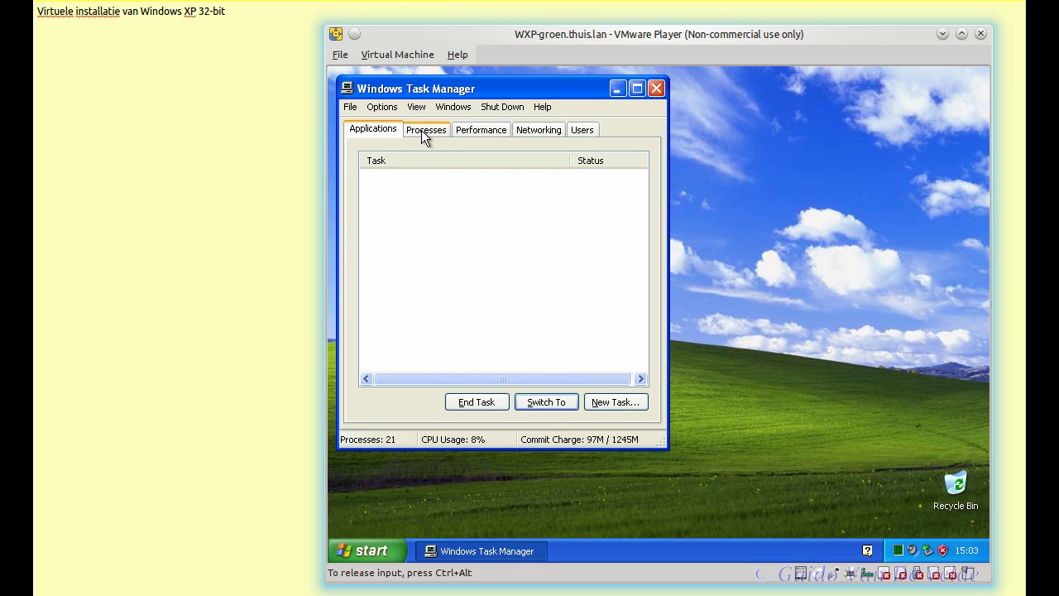
click(351, 107)
mouse_move(420, 117)
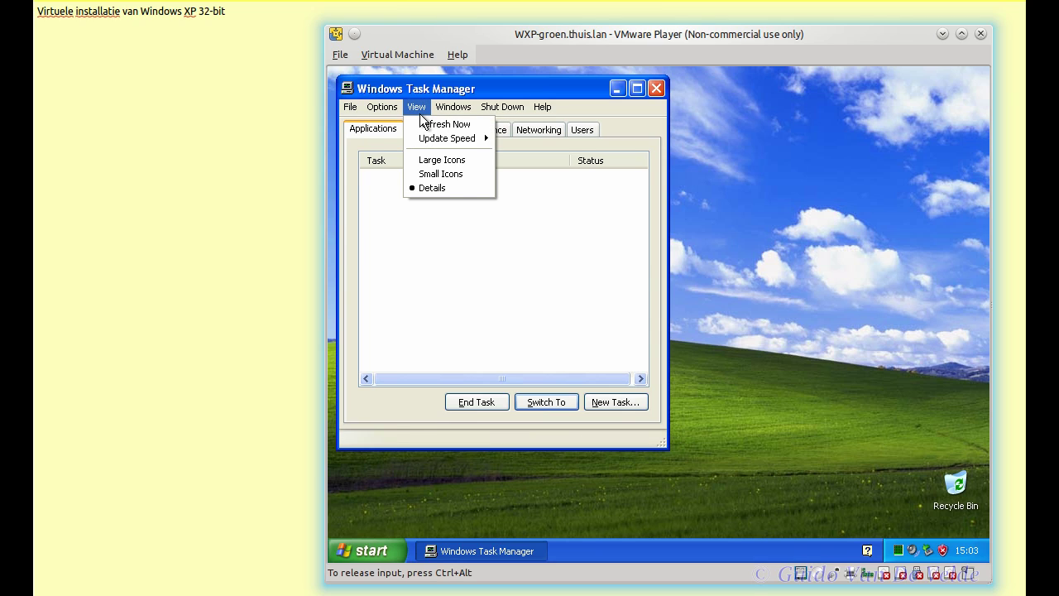
mouse_move(489, 99)
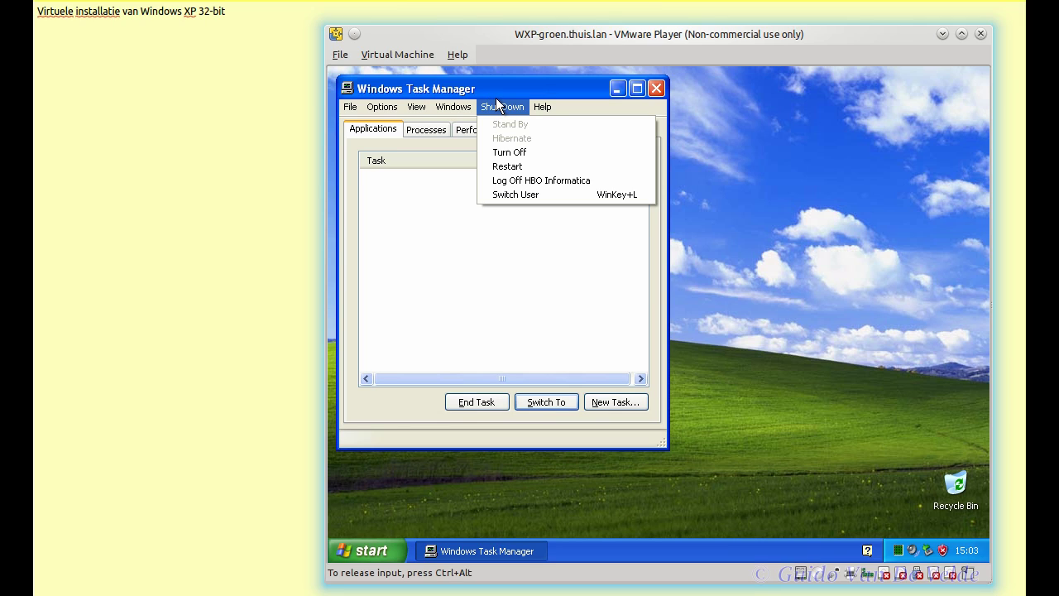
click(432, 151)
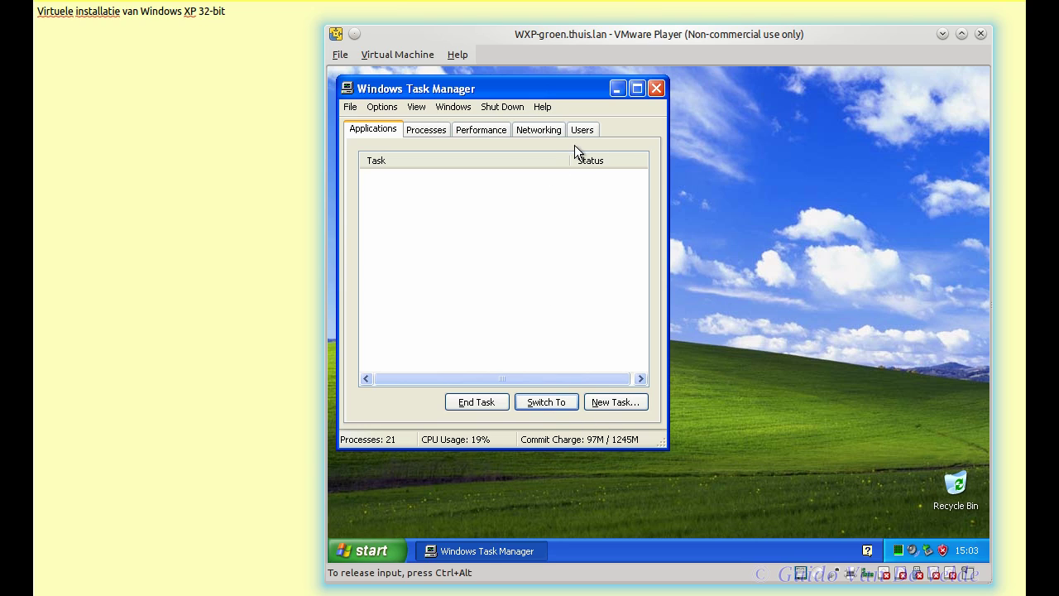
click(655, 88)
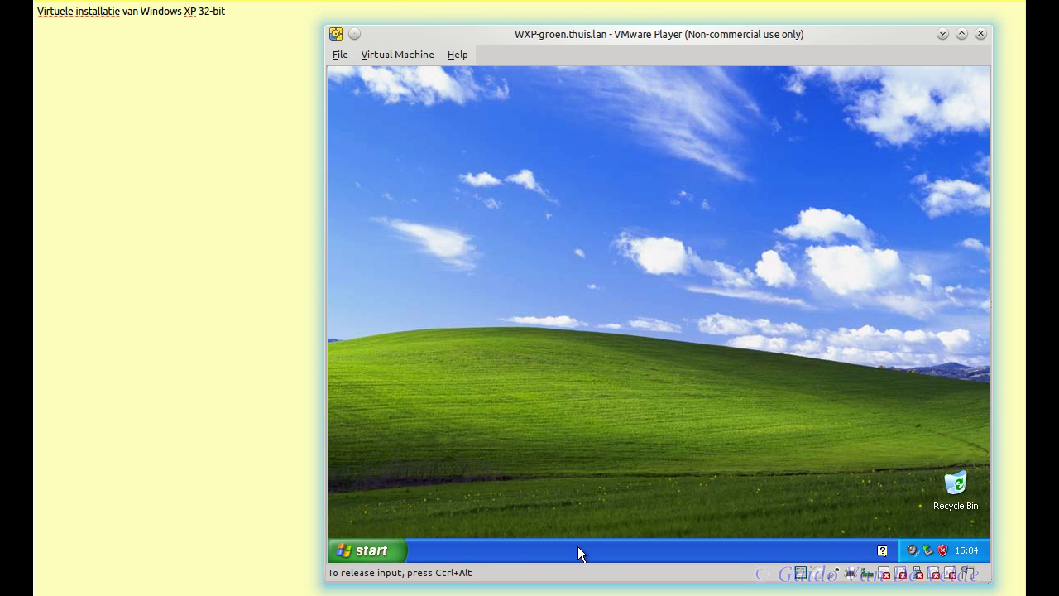
Step: Open User Accounts from the Control Panel in Classic View
click(388, 551)
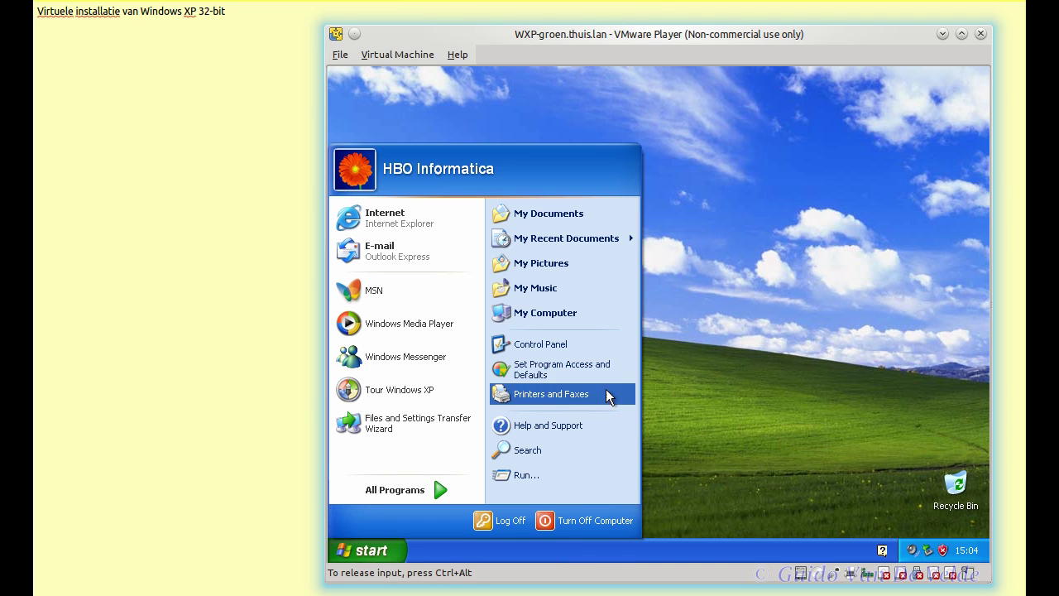
click(577, 356)
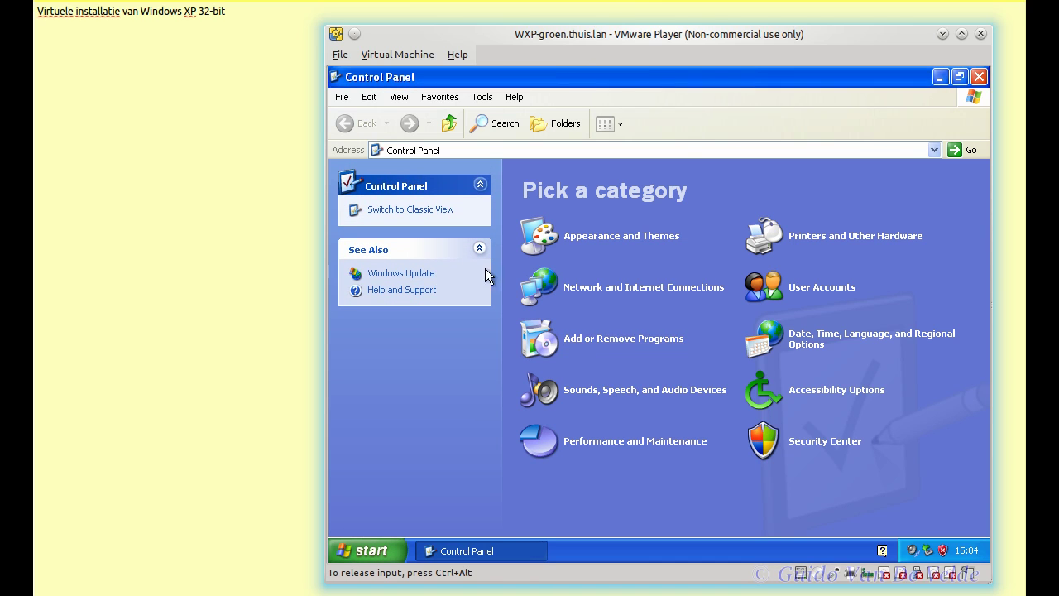
click(435, 215)
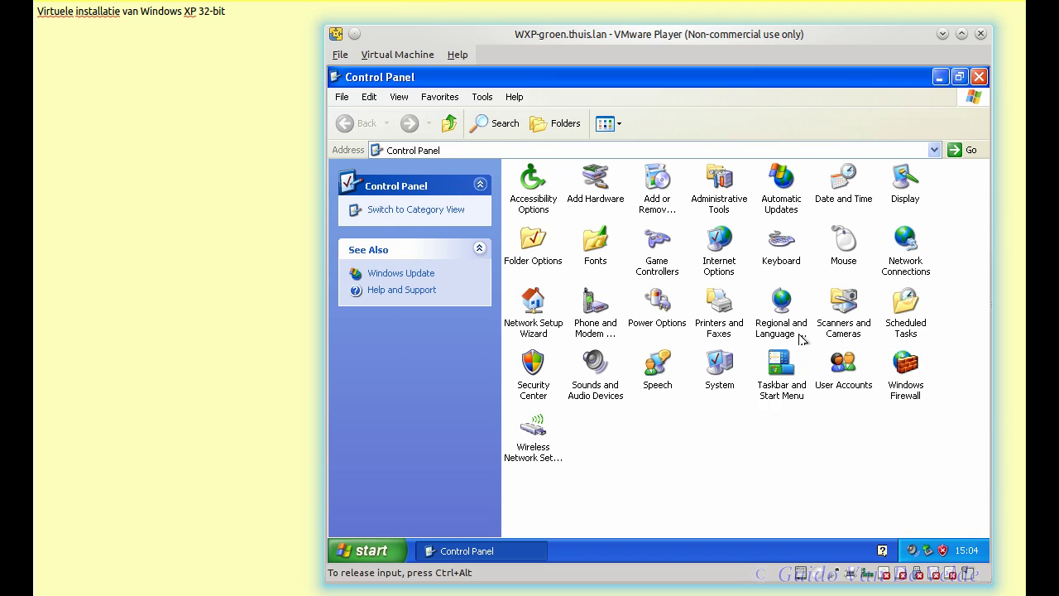
click(843, 372)
double_click(842, 372)
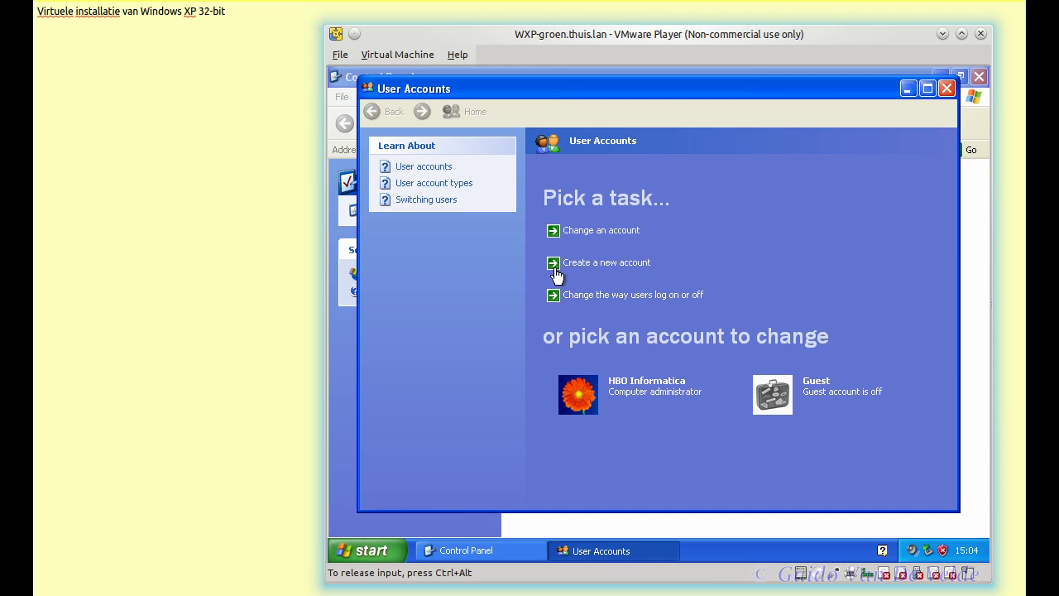
Step: Give the administrator account a password and hint, leaving its files not private
click(641, 397)
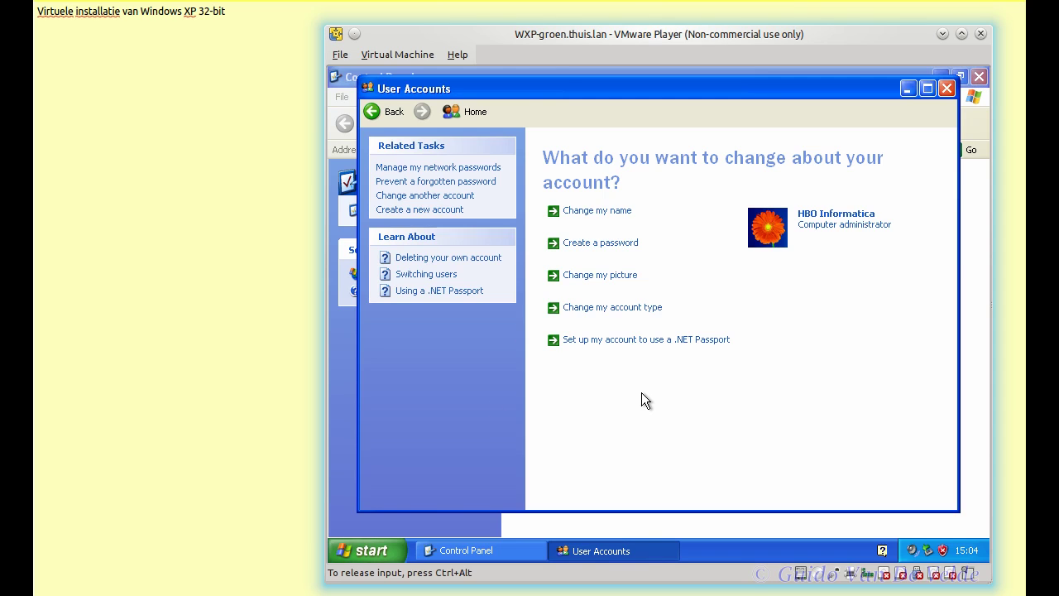
click(617, 243)
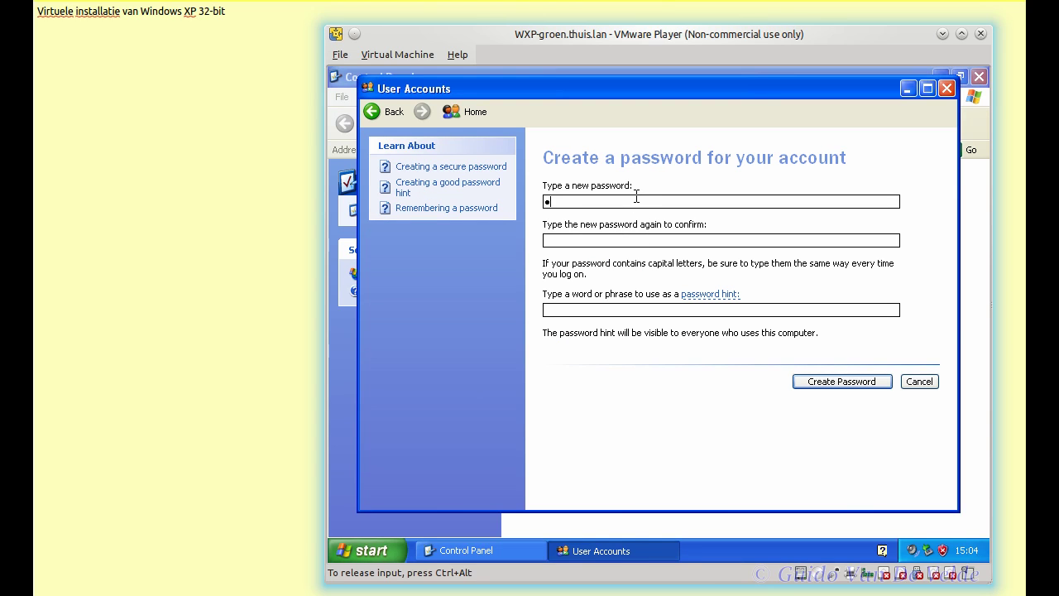
text(aaaaa)
text(aaaaaaaa)
text(Cvo)
text(12345)
click(842, 381)
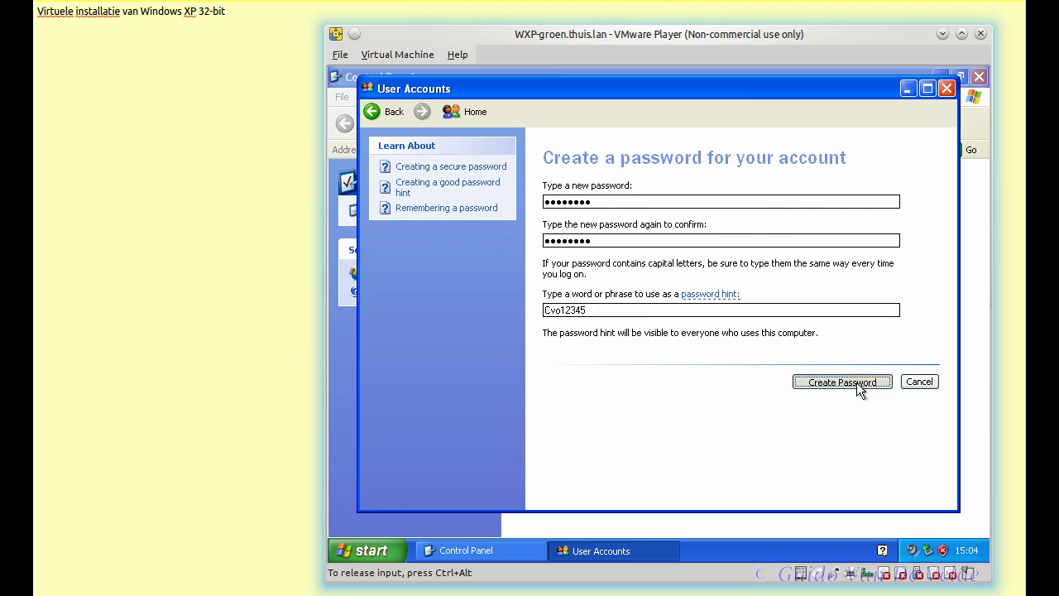
click(911, 272)
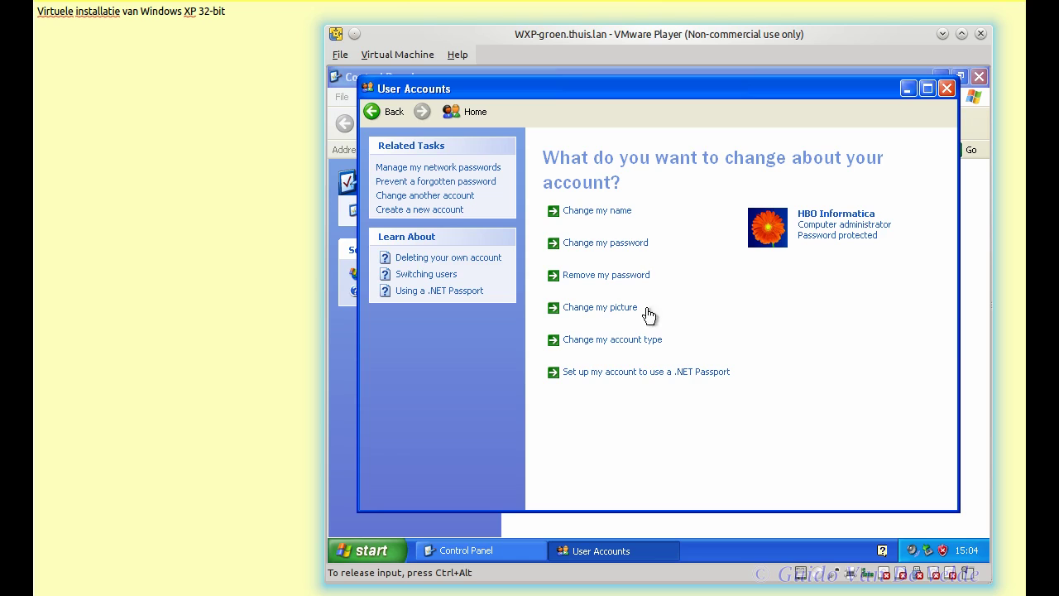
Step: Replace the orange flower account picture with the horse picture
click(592, 309)
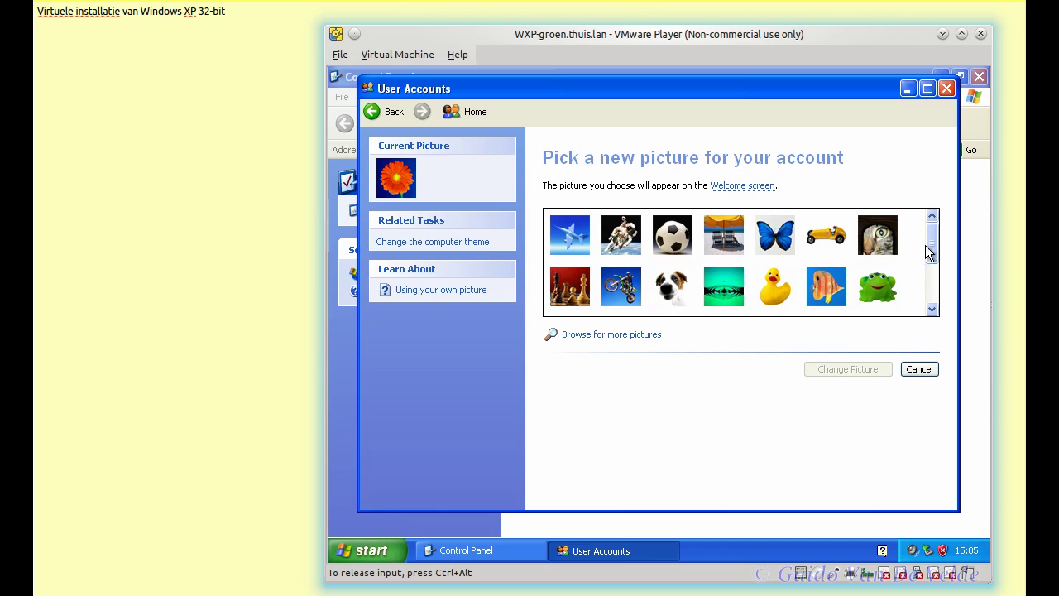
drag(928, 244, 941, 286)
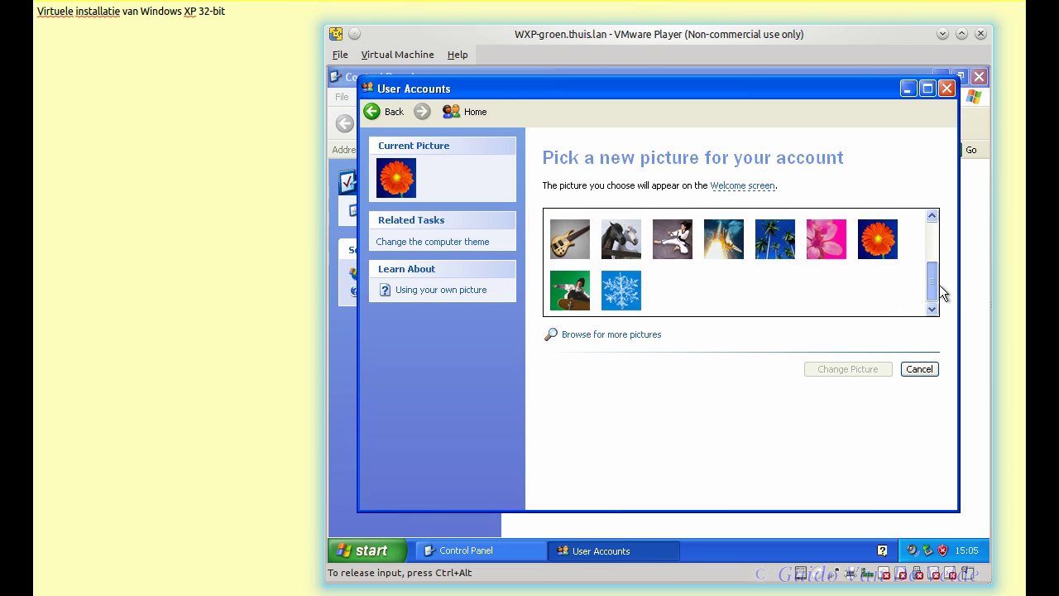
click(621, 239)
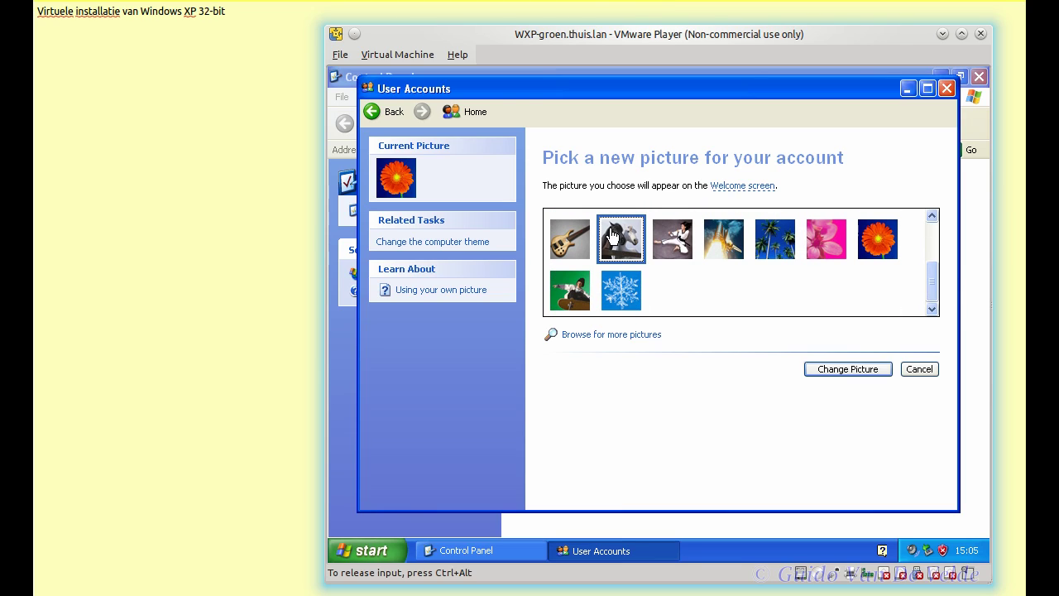
click(862, 374)
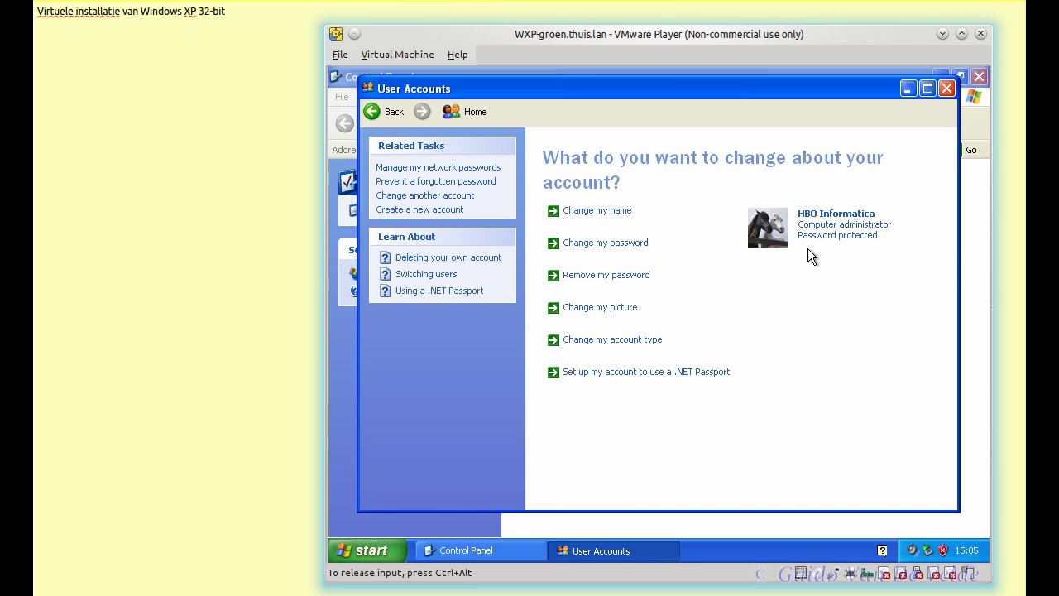
Step: Close the account windows and open Display Properties on the Desktop tab
click(946, 89)
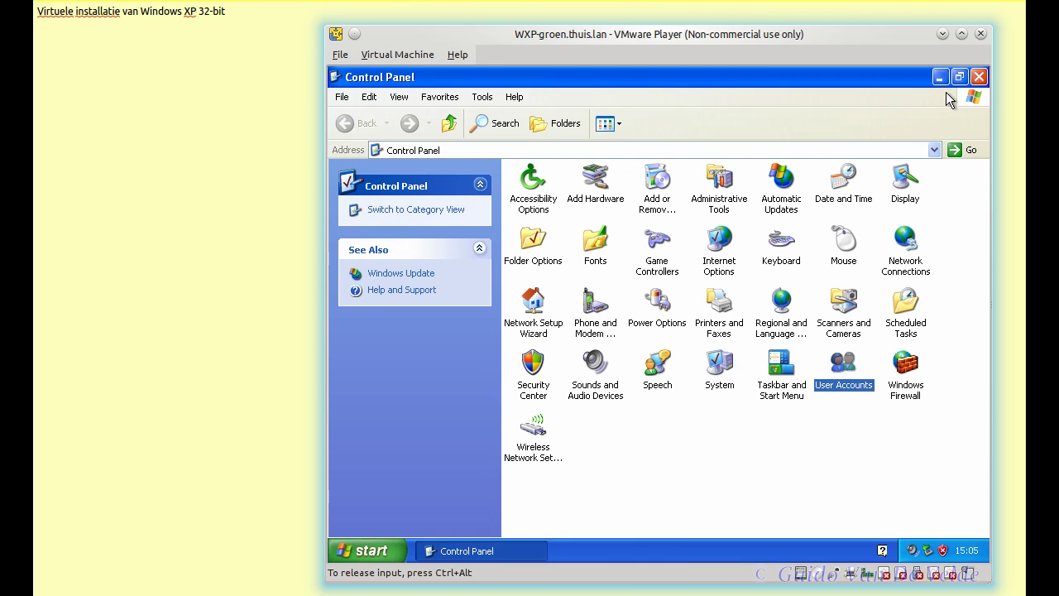
click(979, 78)
right_click(572, 220)
click(629, 321)
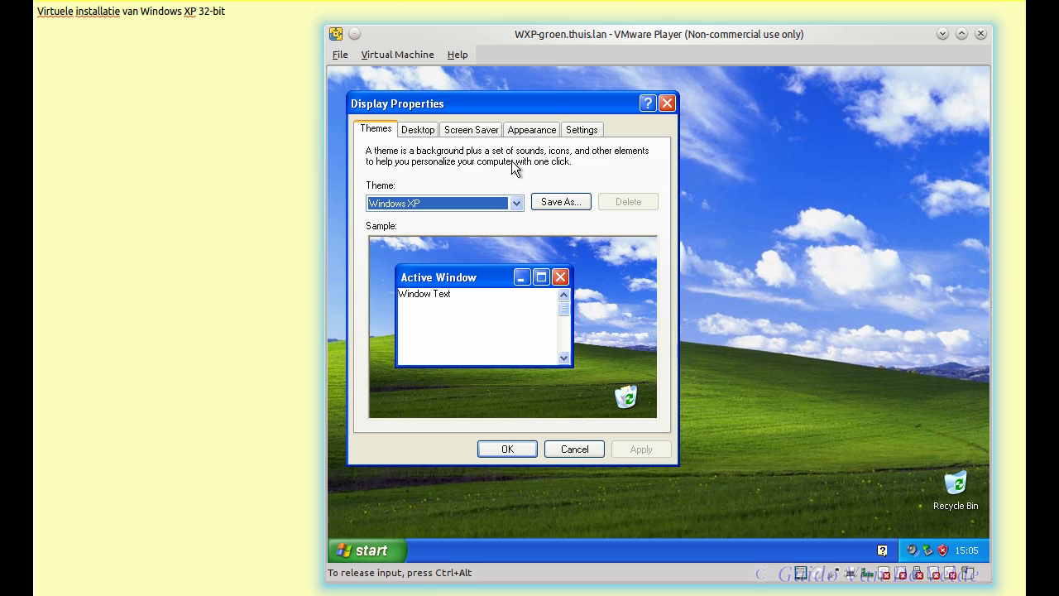
click(418, 130)
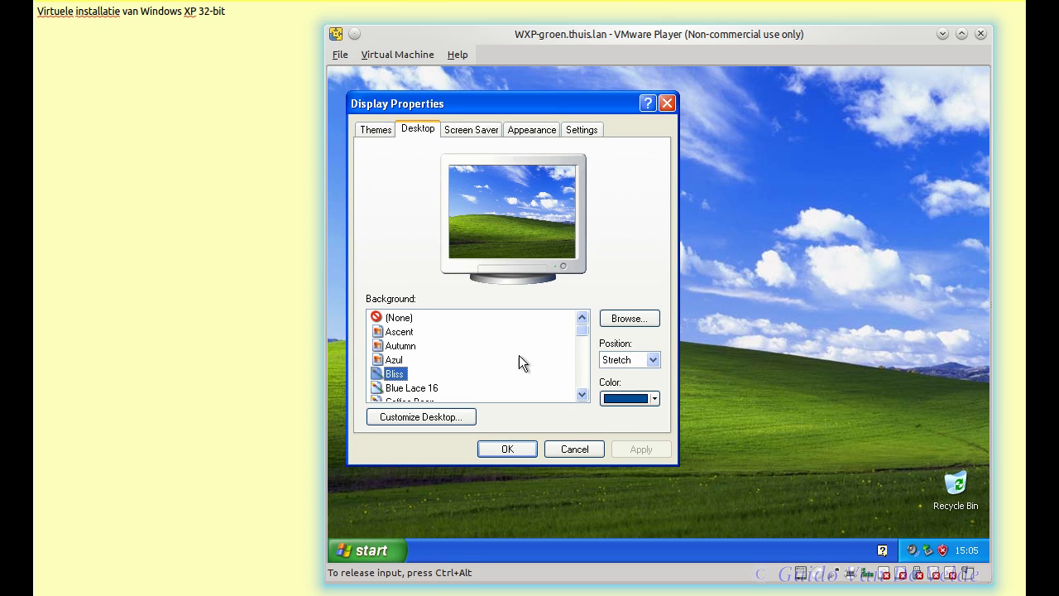
click(448, 418)
click(643, 510)
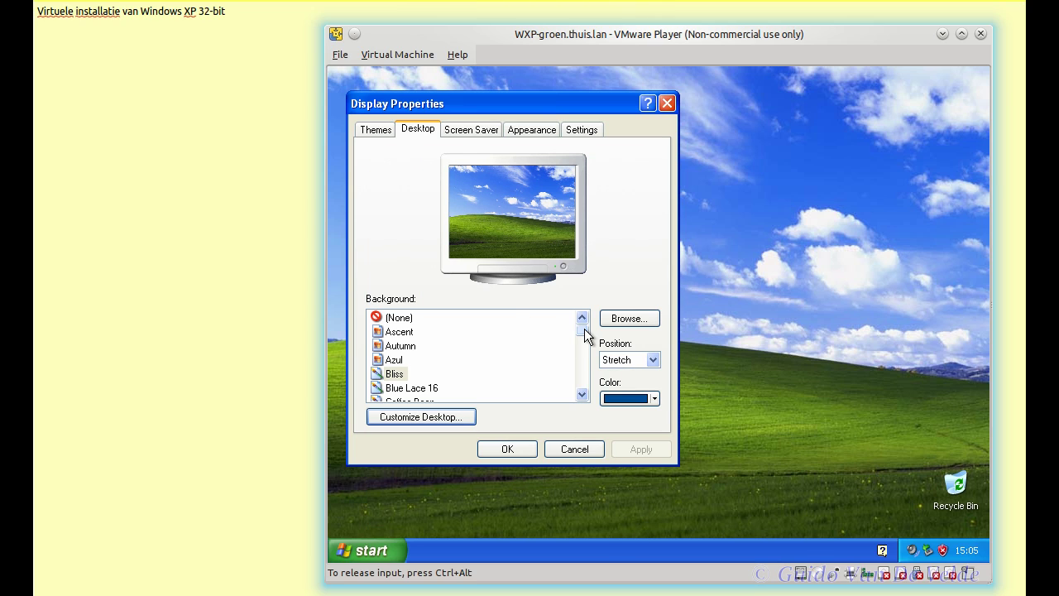
Step: Set the background to (None) with a custom light green colour and apply it
click(653, 398)
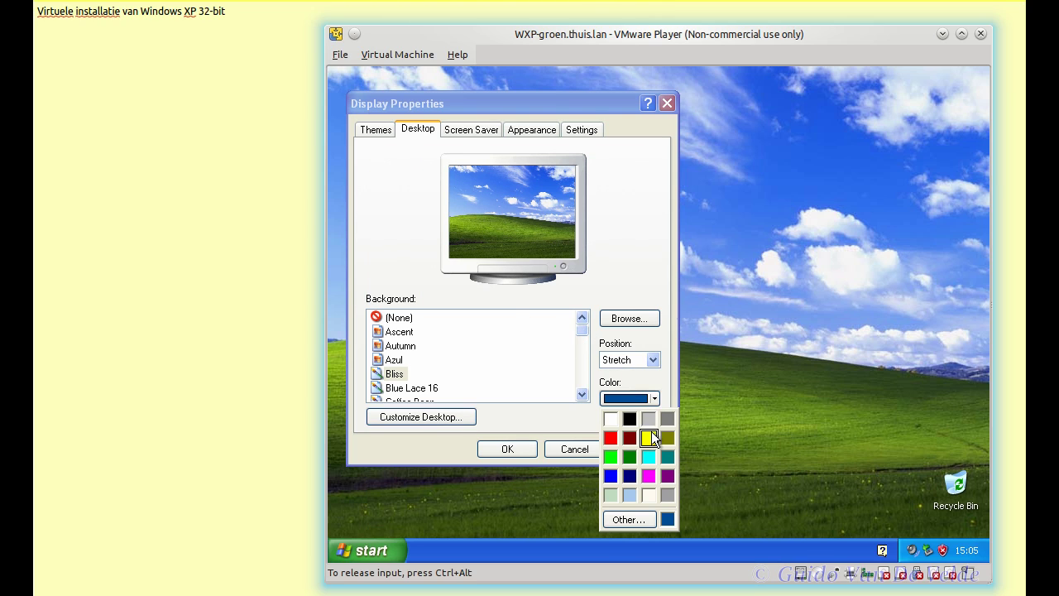
click(611, 457)
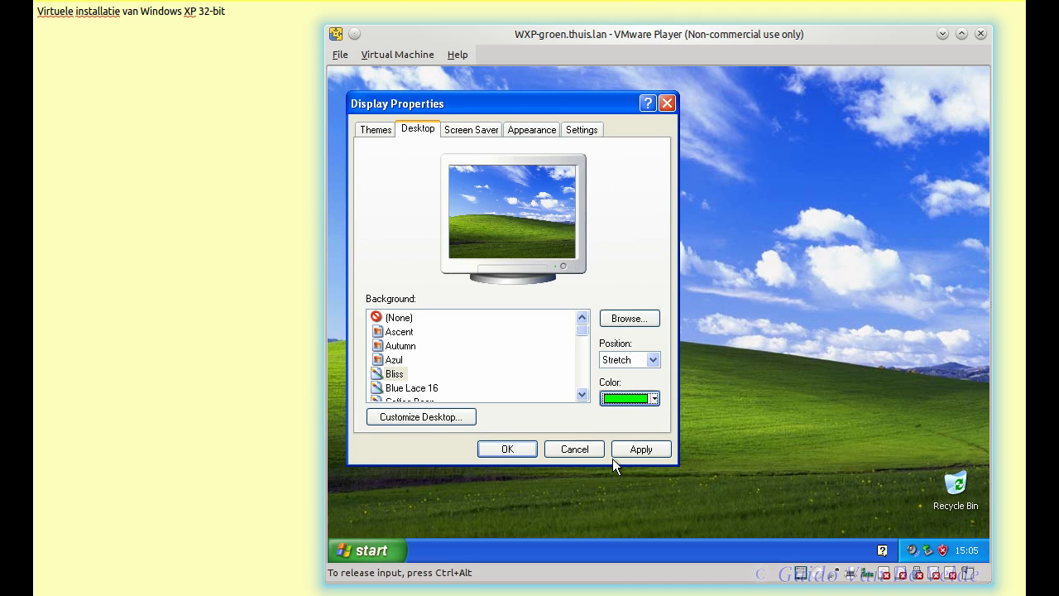
click(651, 398)
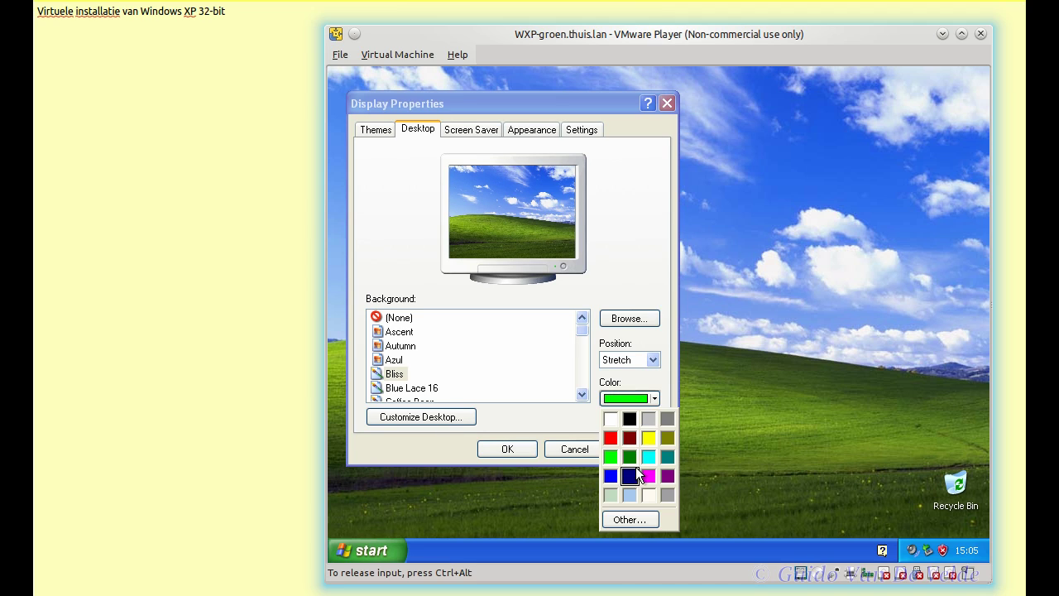
click(627, 518)
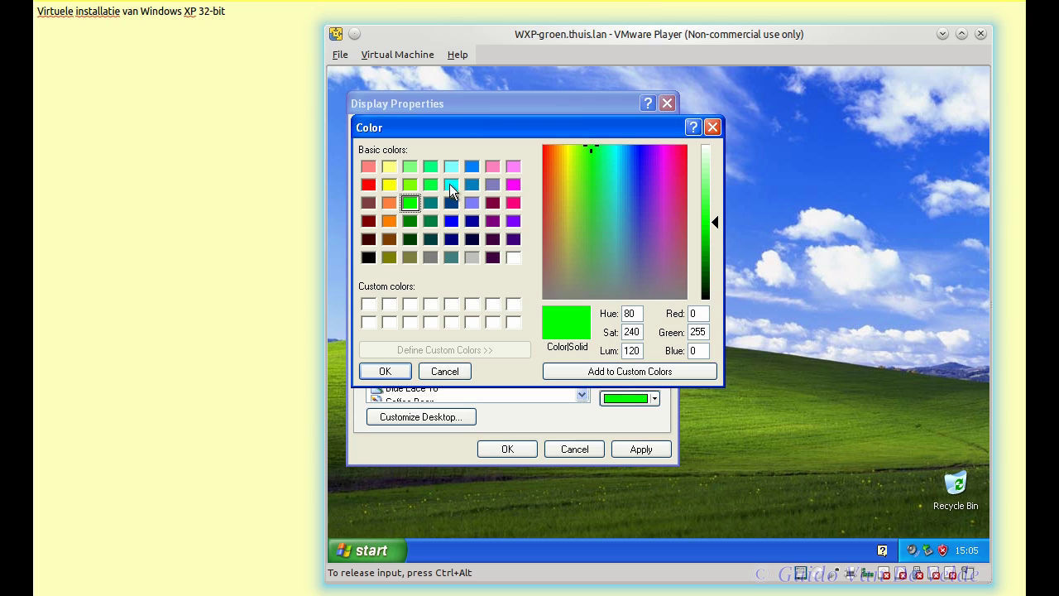
click(410, 167)
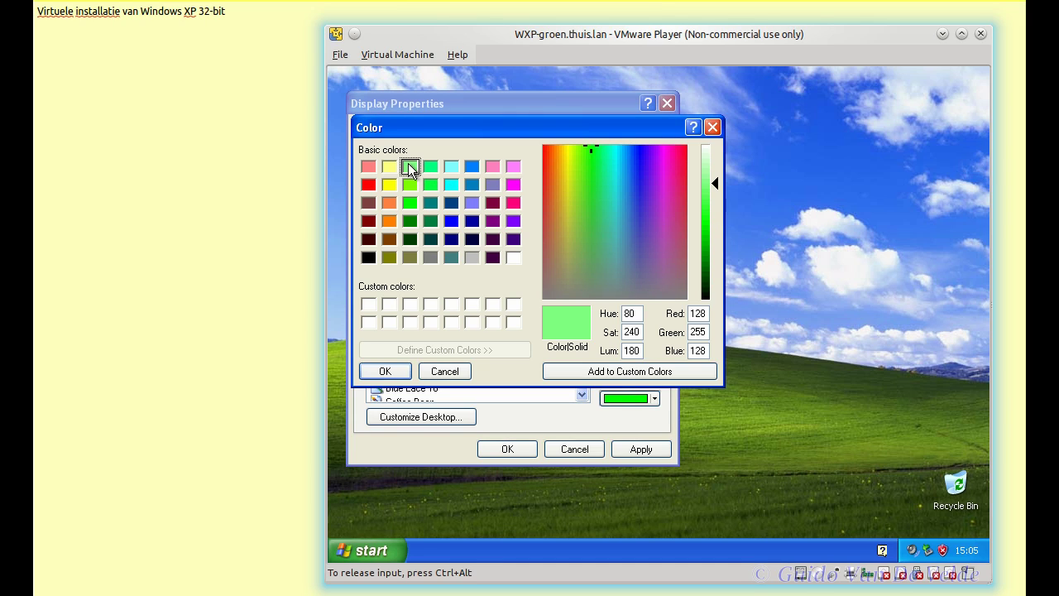
click(631, 371)
click(403, 372)
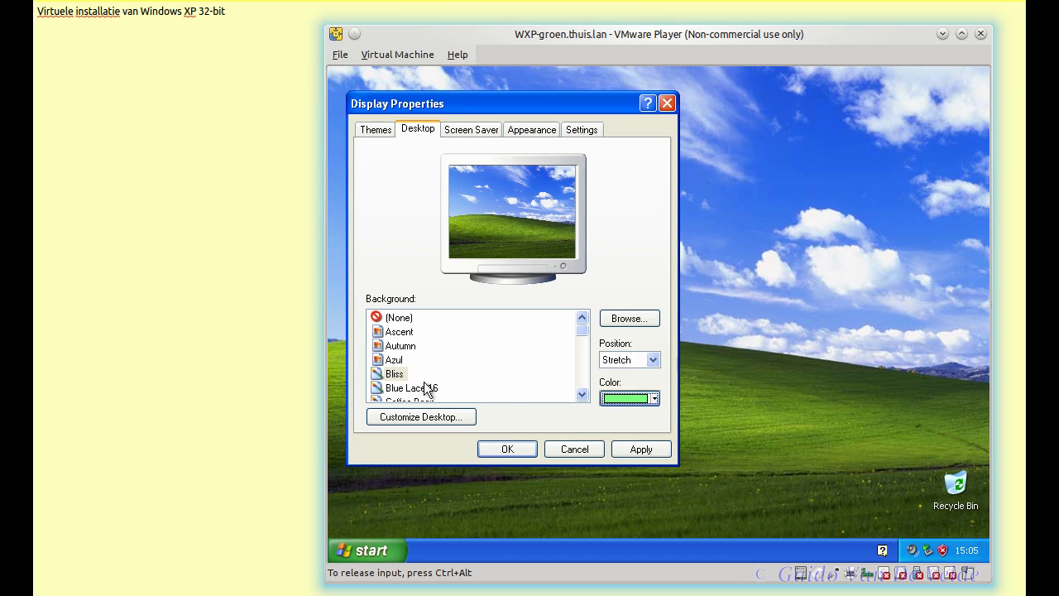
click(655, 452)
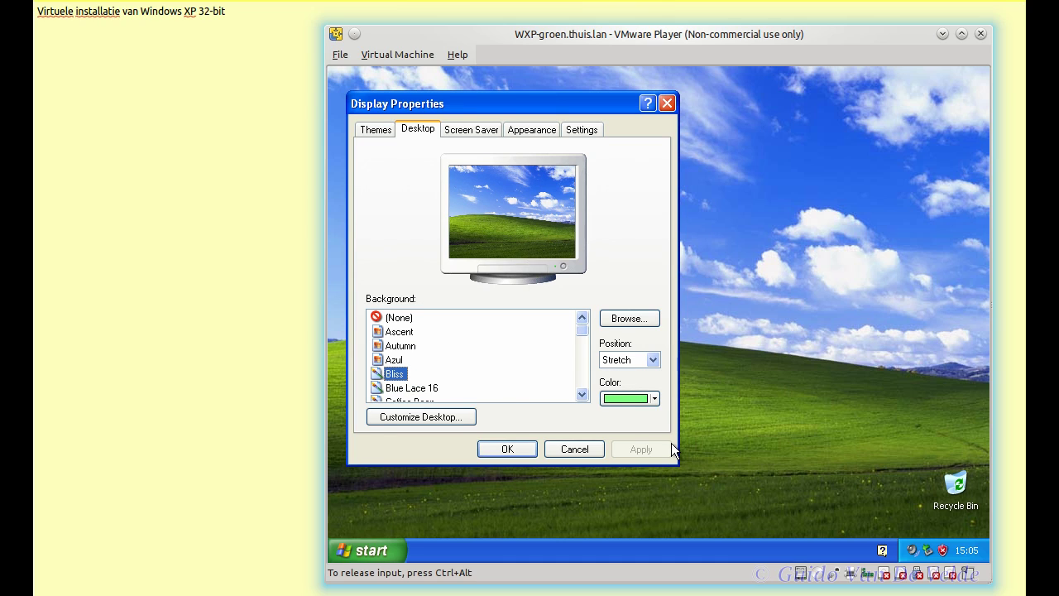
click(419, 315)
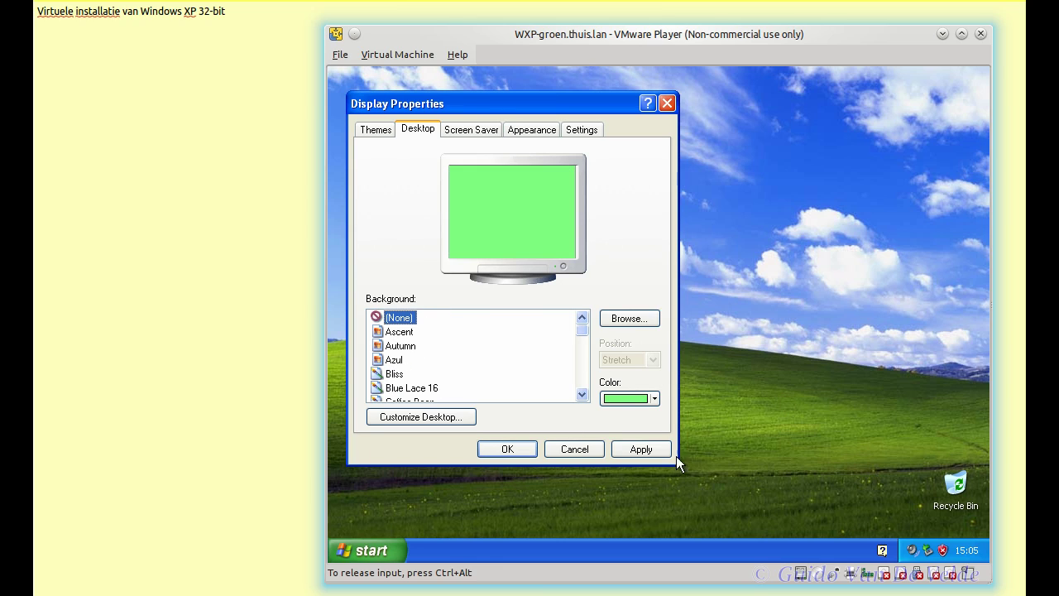
click(659, 451)
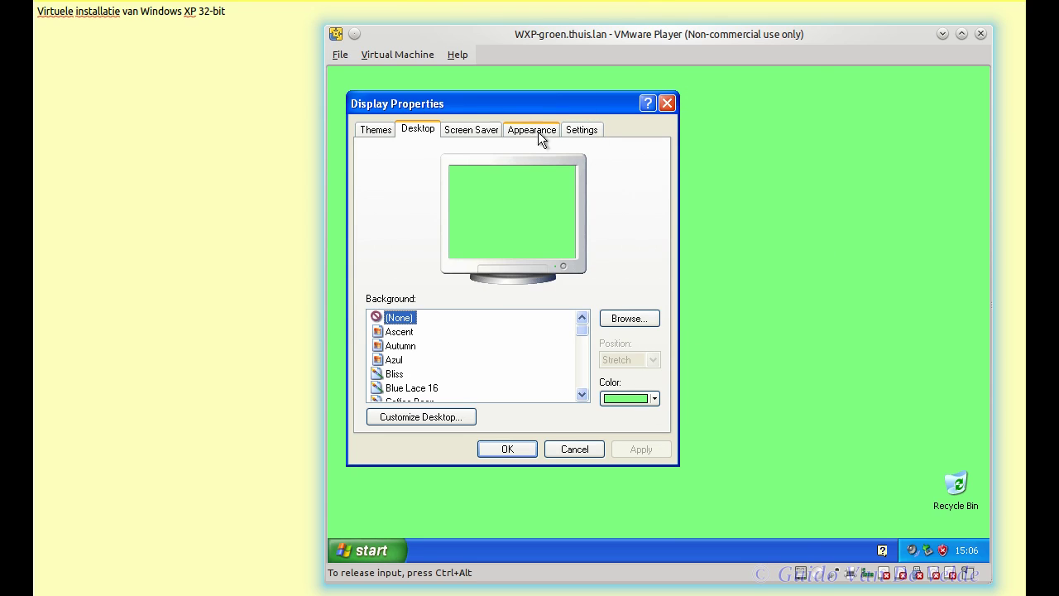
Step: Lighten the custom green further and apply it as the desktop colour
drag(532, 105, 700, 121)
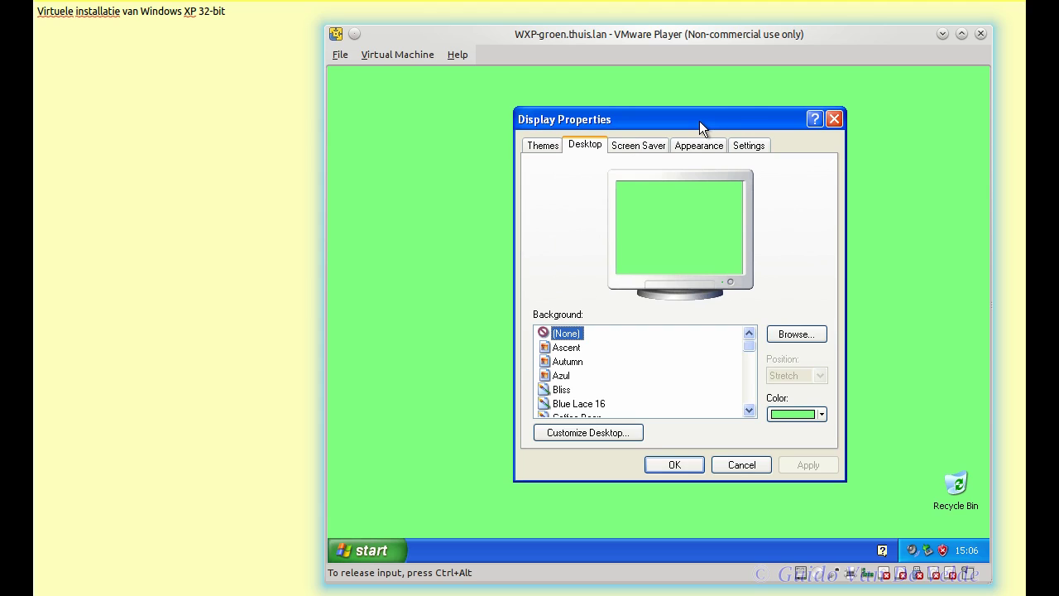
click(822, 412)
click(817, 536)
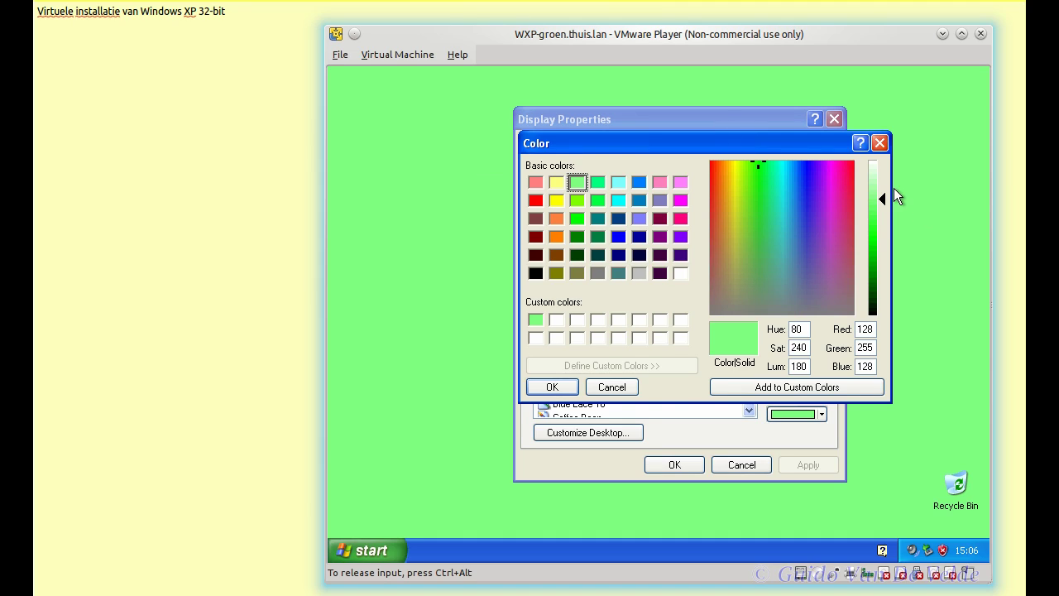
drag(882, 198, 880, 183)
click(852, 384)
click(552, 386)
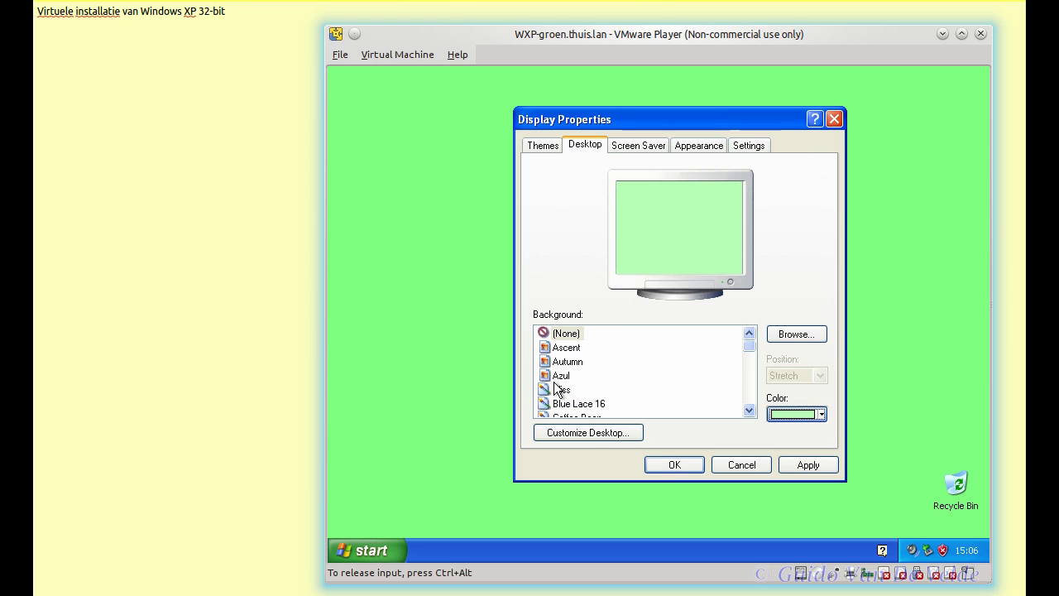
click(804, 459)
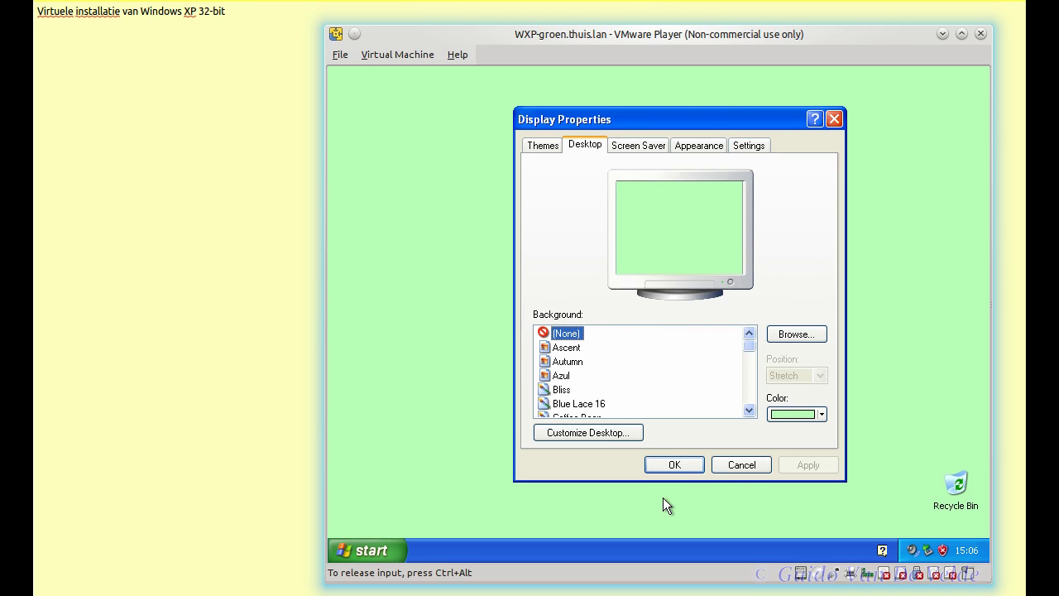
click(652, 150)
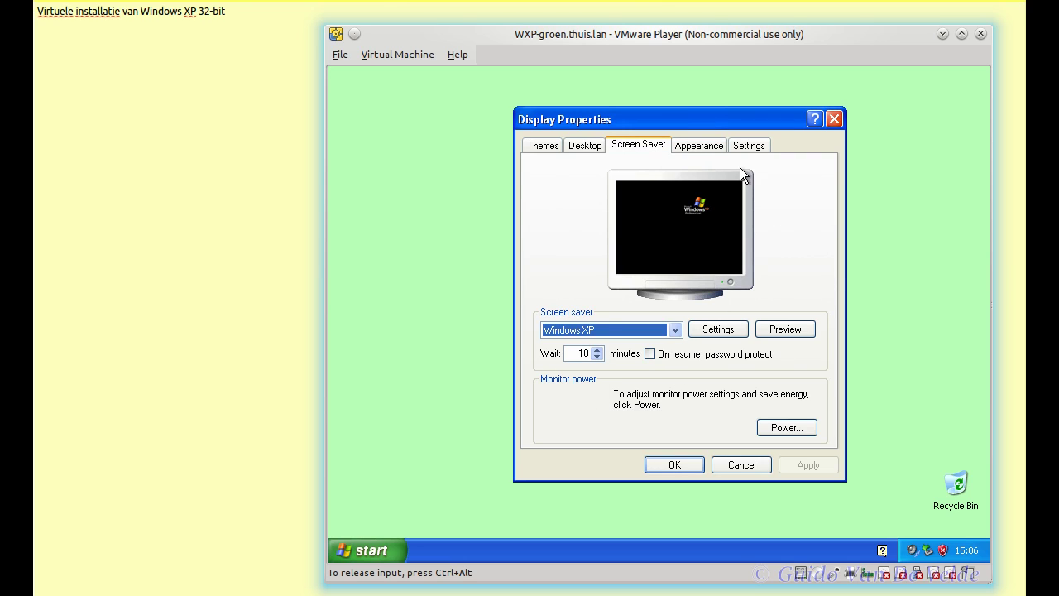
Step: Apply the Olive Green colour scheme with Windows XP style to windows
click(691, 147)
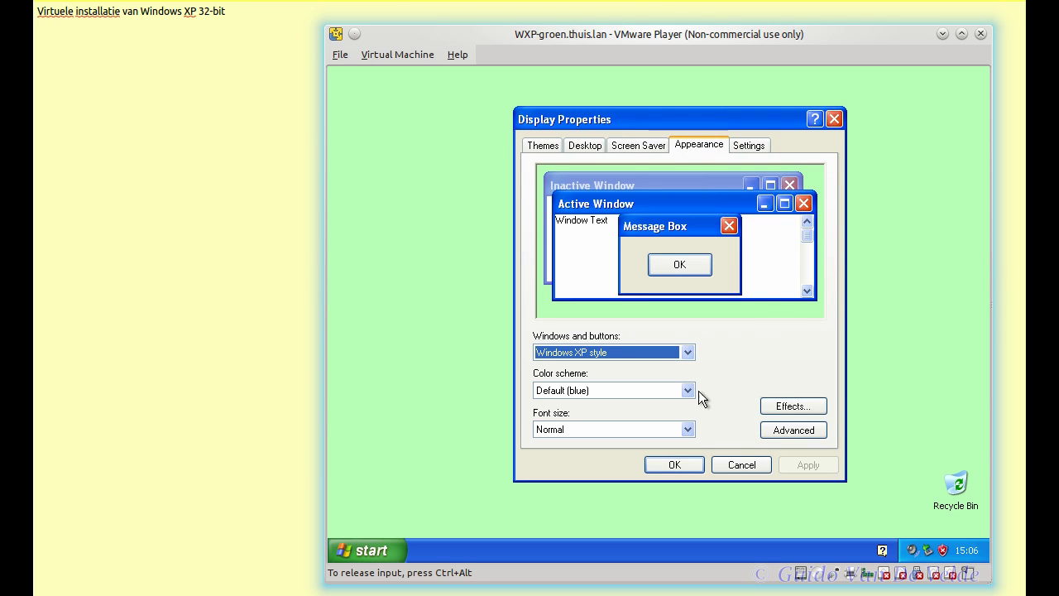
click(688, 352)
click(687, 352)
click(691, 392)
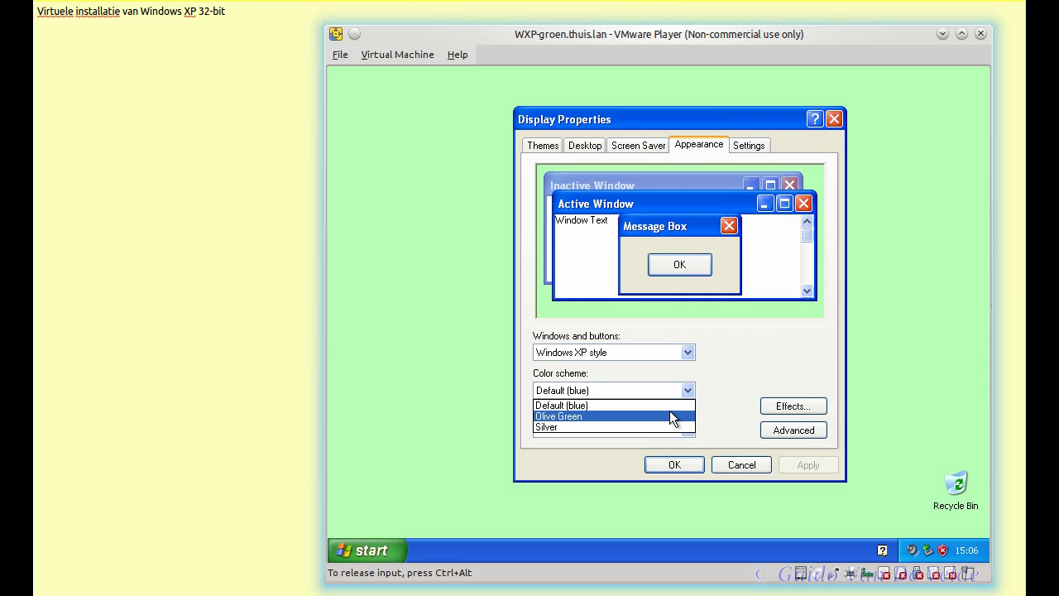
click(670, 411)
click(815, 467)
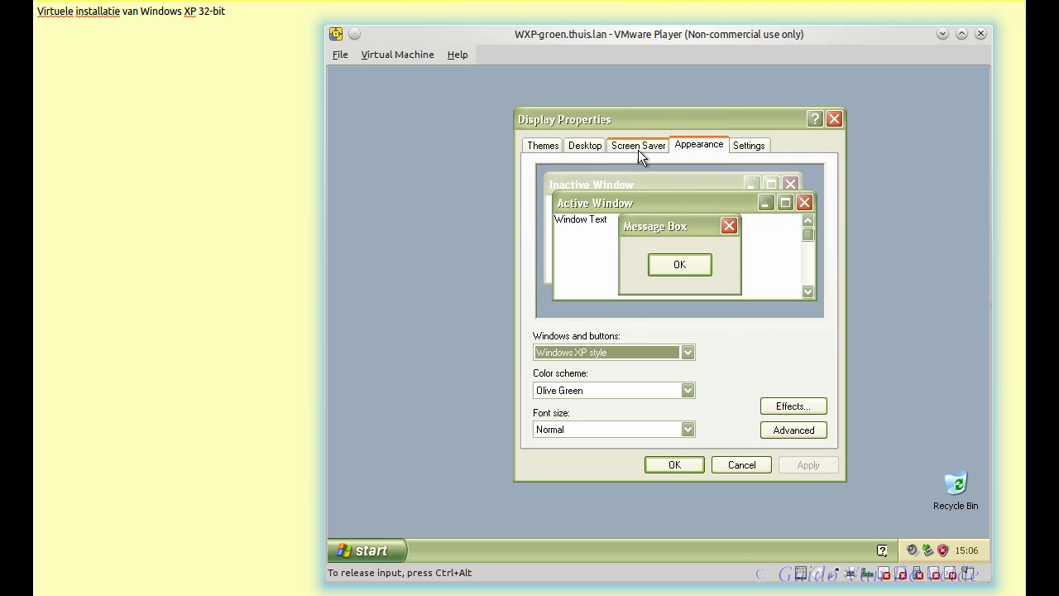
Step: Reapply the custom light green desktop, confirm 800x600 at 32-bit colour, and click OK
click(603, 147)
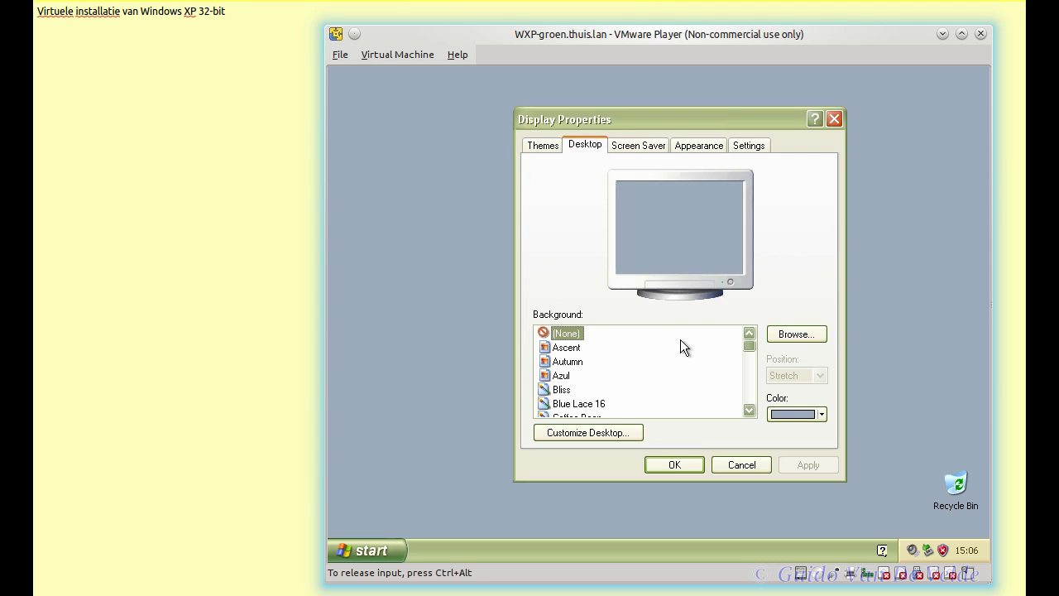
click(820, 416)
click(817, 532)
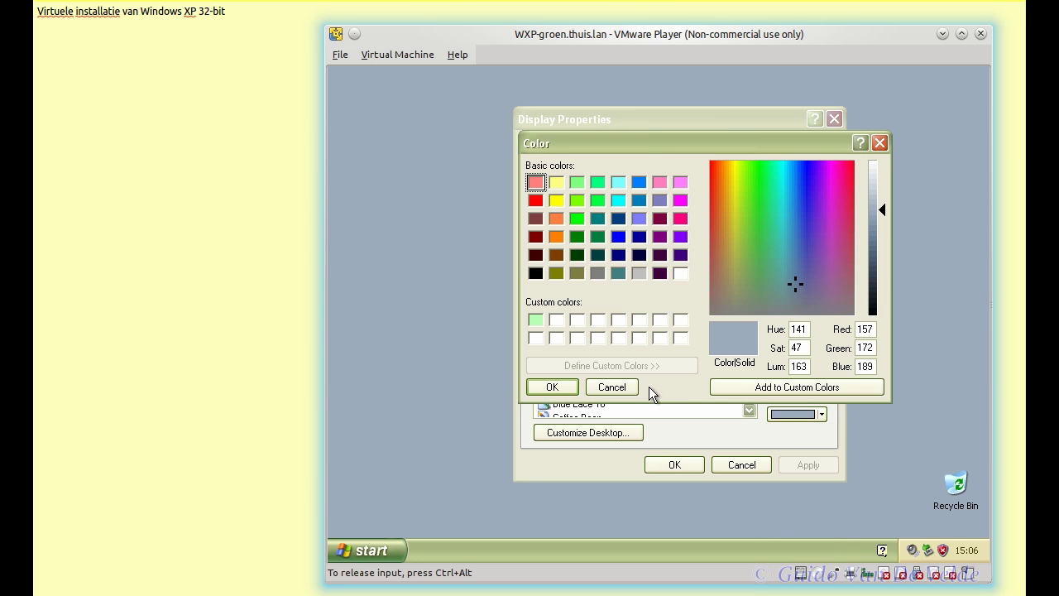
click(541, 319)
click(570, 387)
click(801, 465)
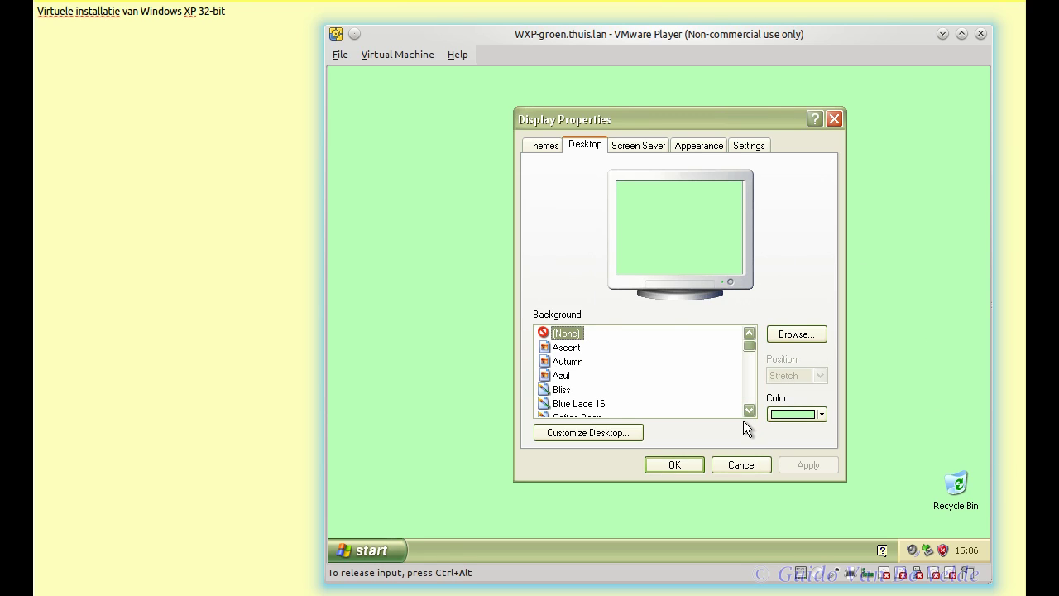
click(740, 146)
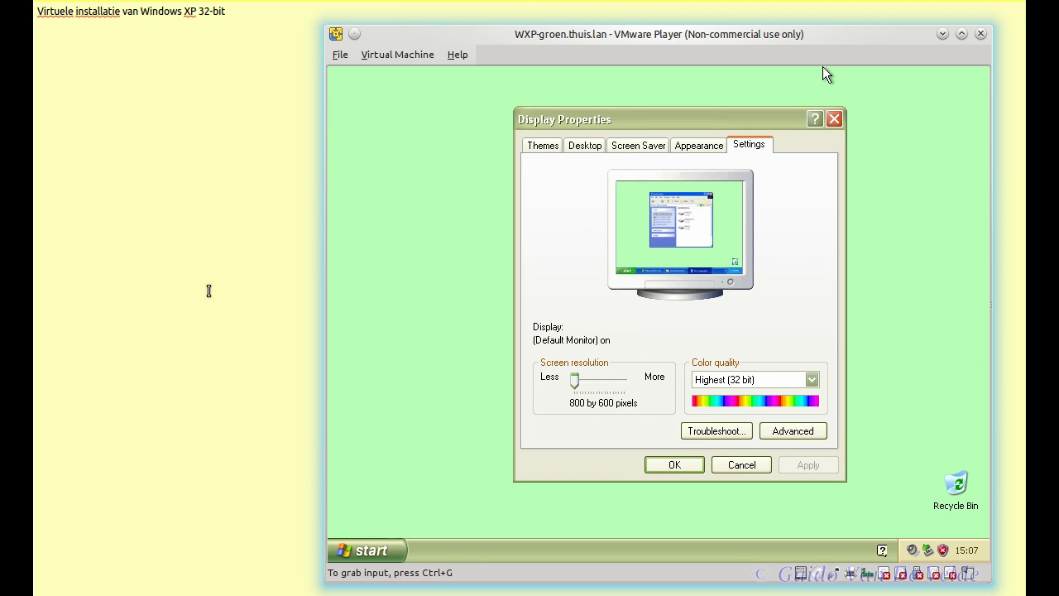
click(674, 465)
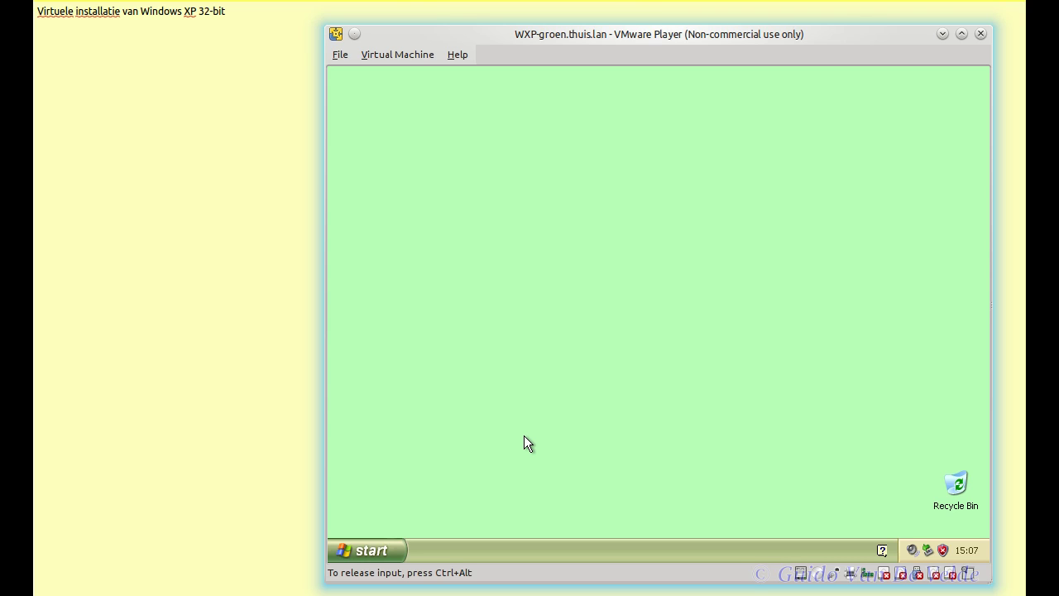
Step: Log off the current user through Start > Log Off
click(369, 553)
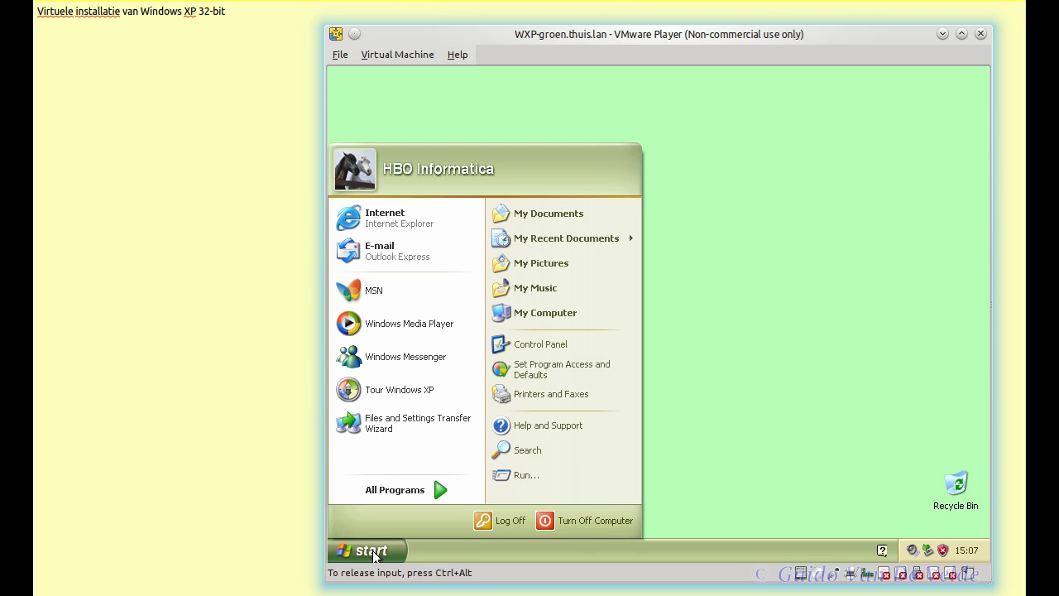
click(498, 517)
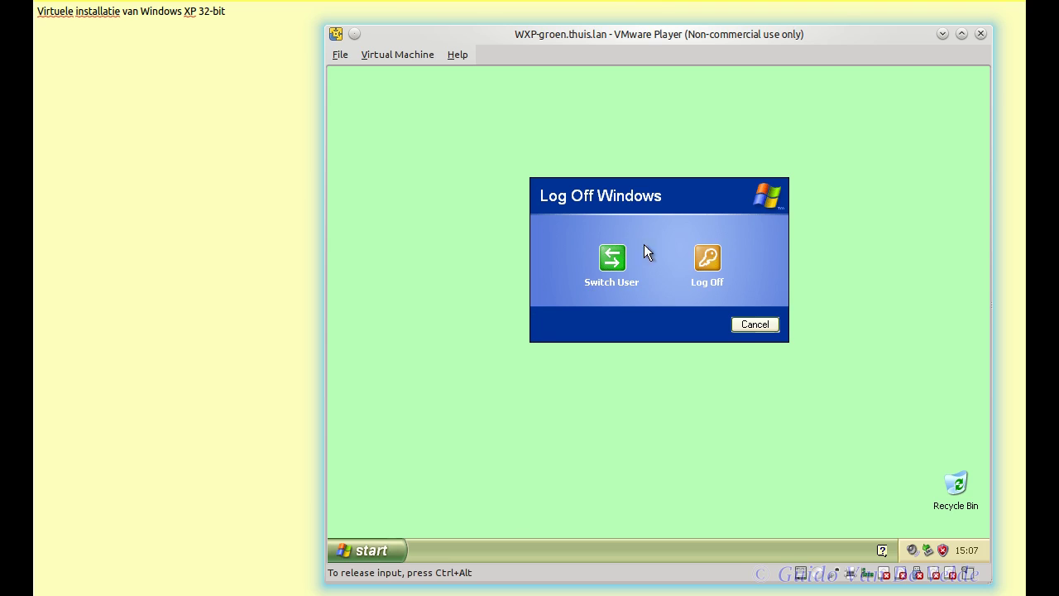
click(706, 264)
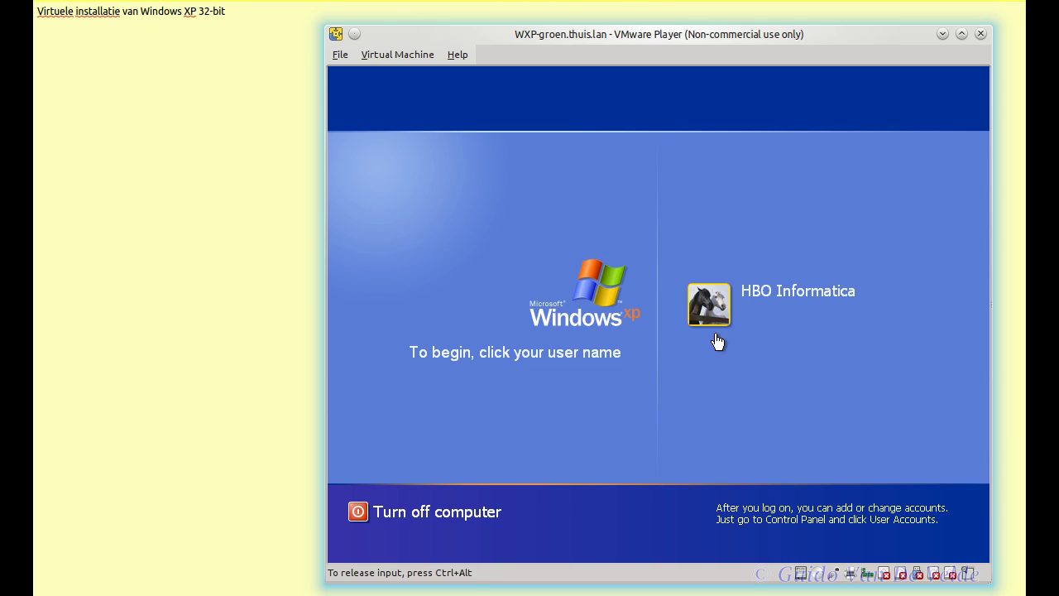
Step: Select the user tile and log on by entering the account password
click(715, 327)
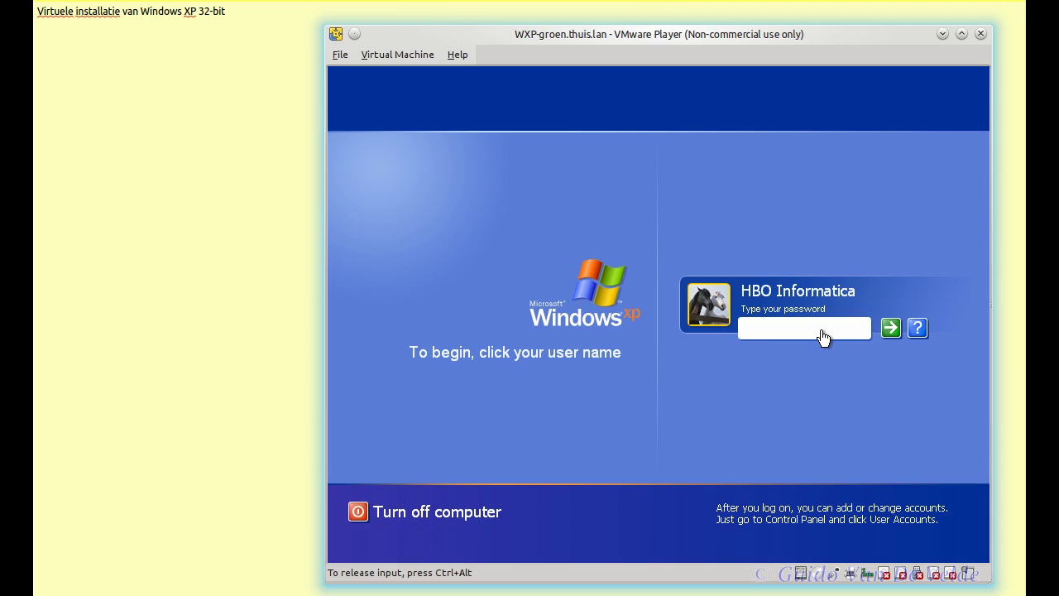
key(ctrl+alt)
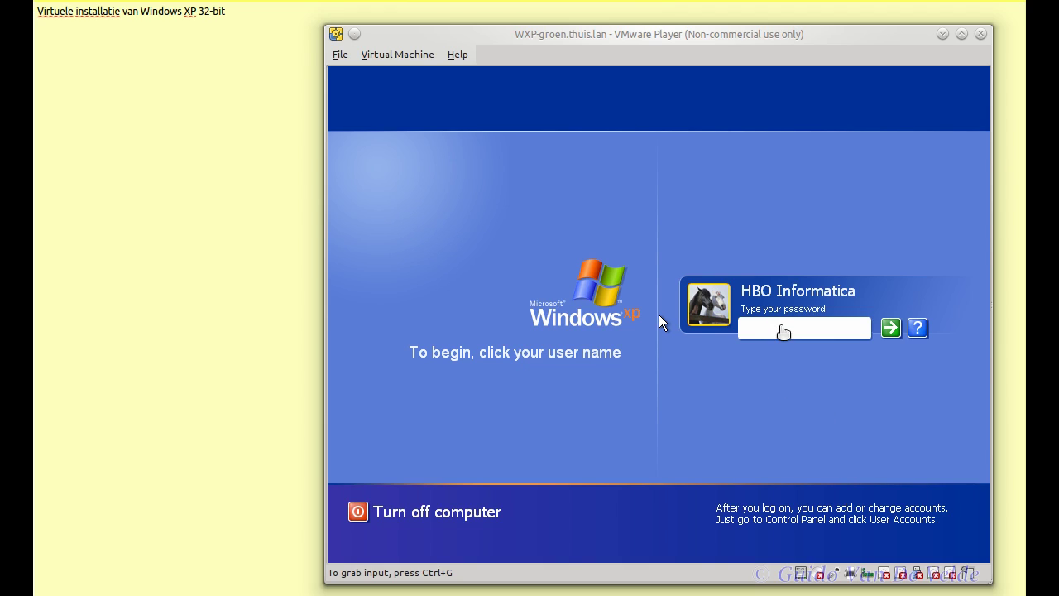
click(781, 326)
text(*)
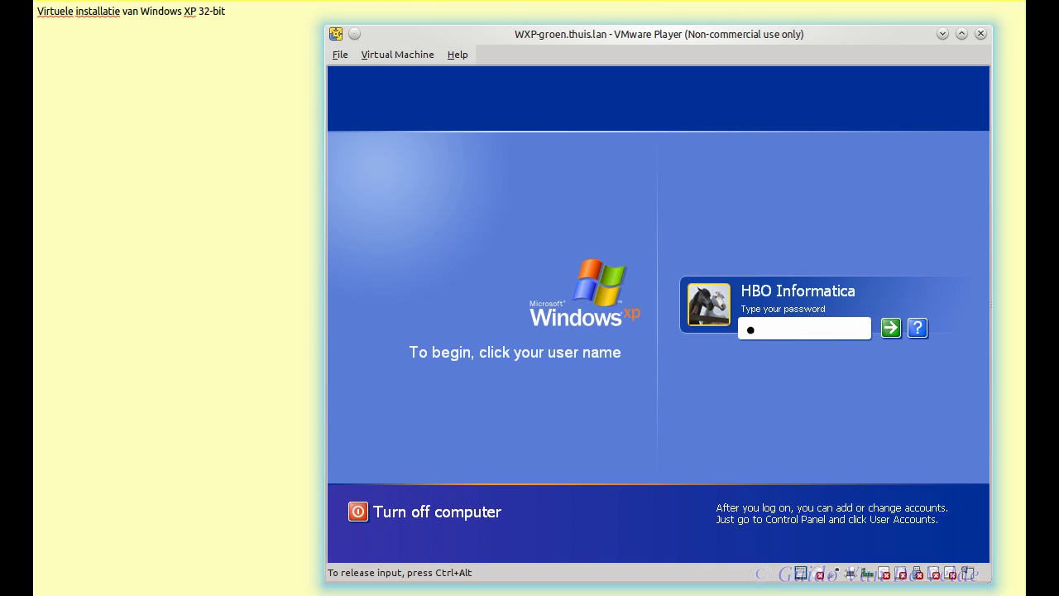
text(*******)
click(891, 329)
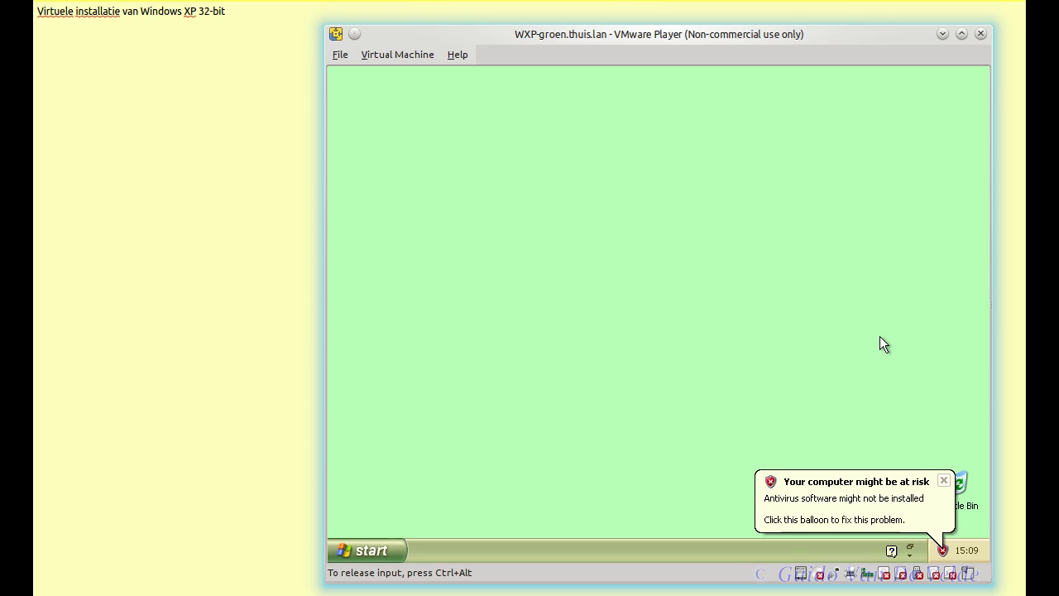
Step: Dismiss both tray balloons, close the volume popup, and launch Internet Explorer from Start
click(945, 480)
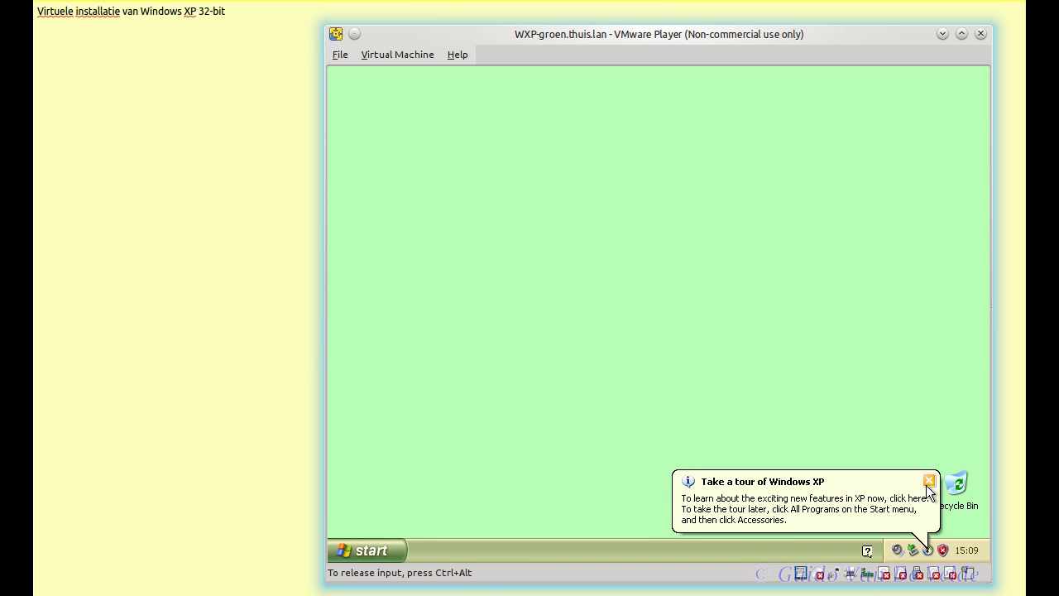
click(928, 484)
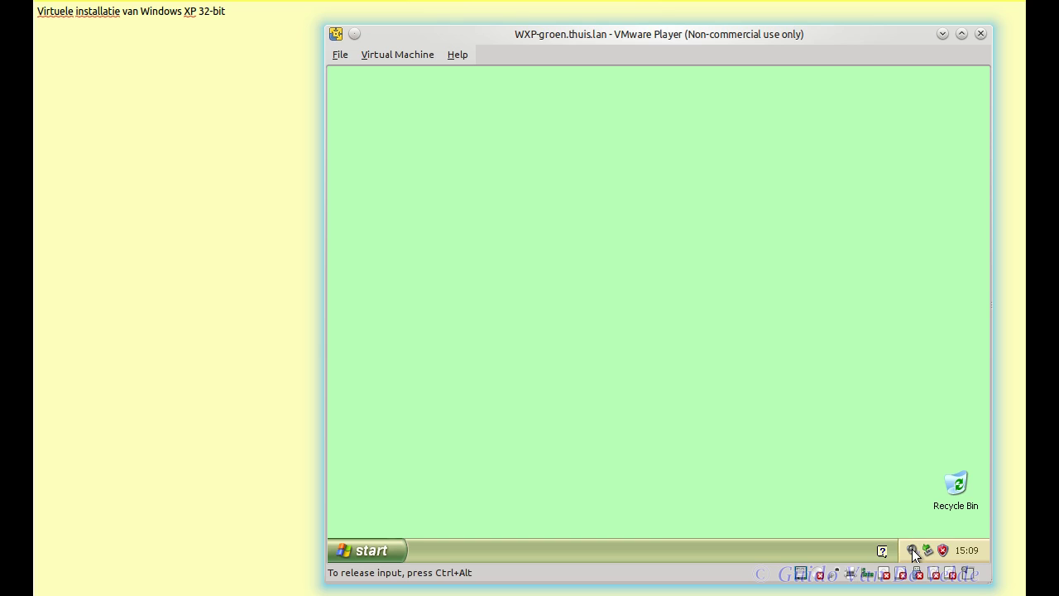
click(913, 550)
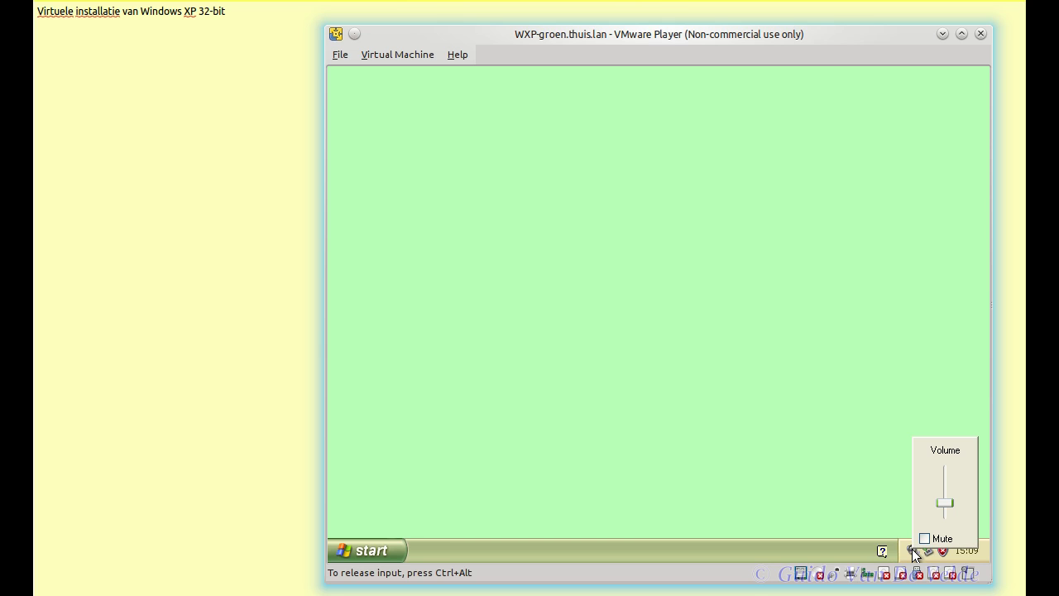
click(878, 518)
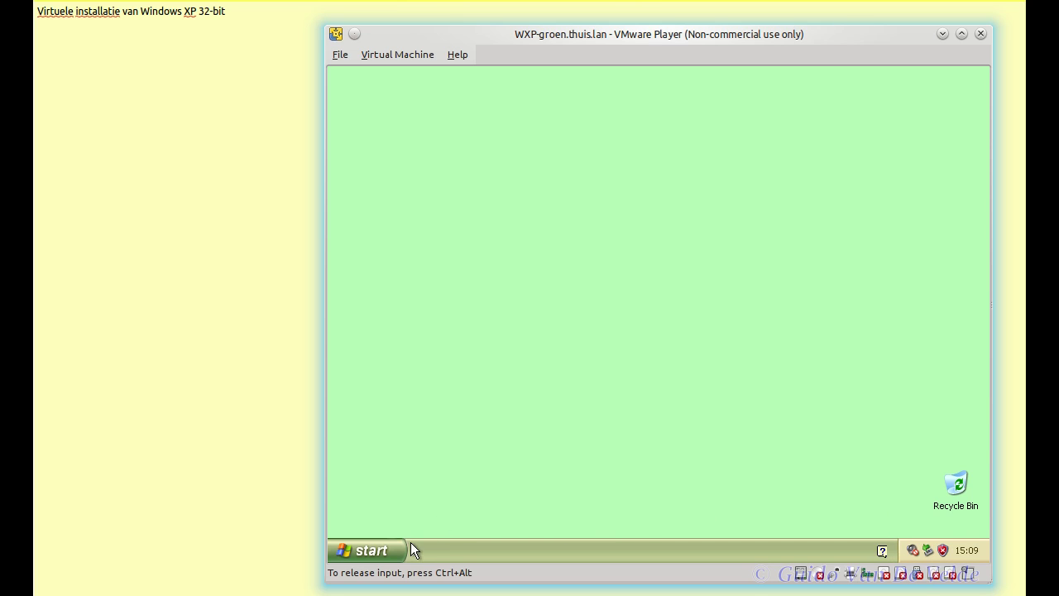
click(402, 546)
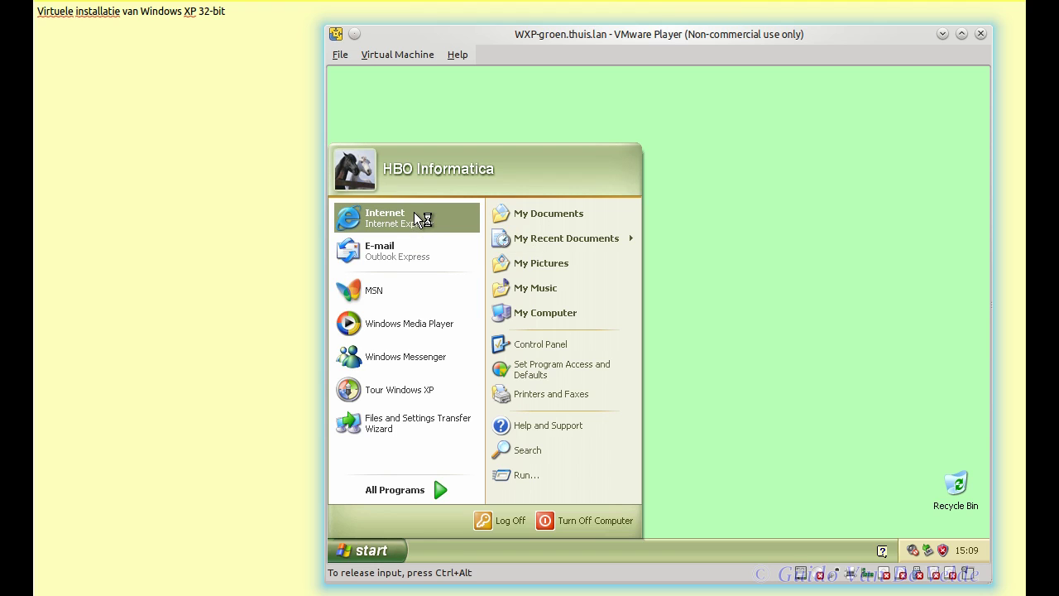
click(414, 217)
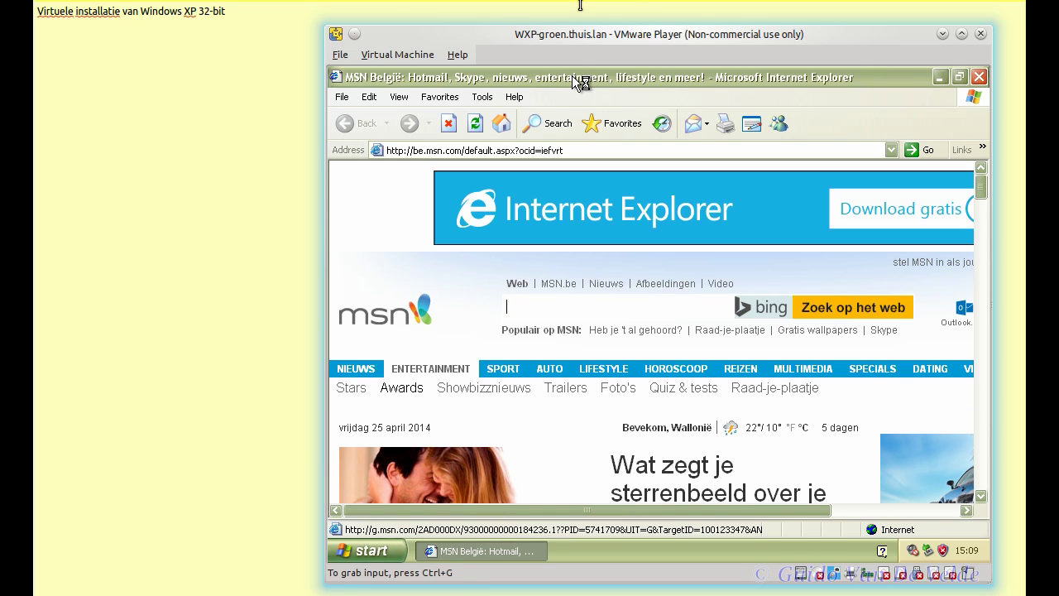
click(532, 163)
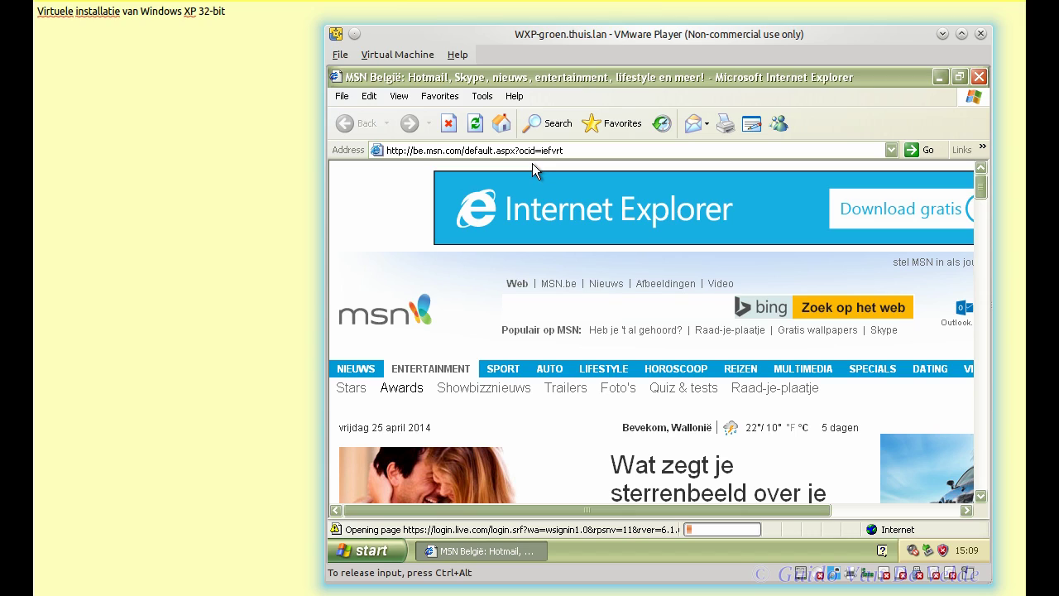
key(ctrl+o)
text(www.mozilla.org)
key(Return)
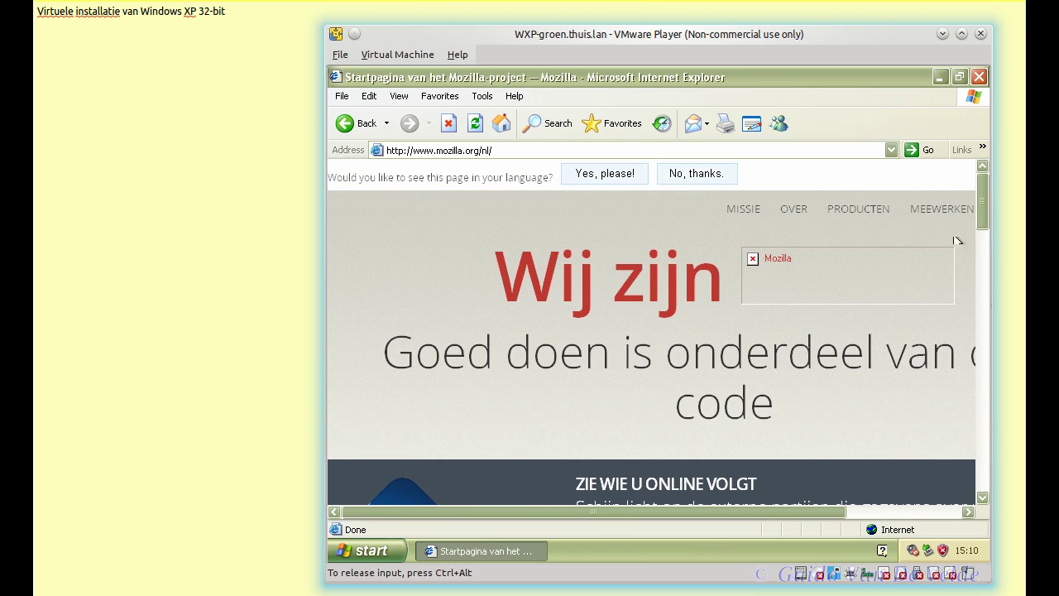
Step: Start the free Firefox download from GRATIS DOWNLOAD and accept the Security Alert
drag(985, 211, 986, 341)
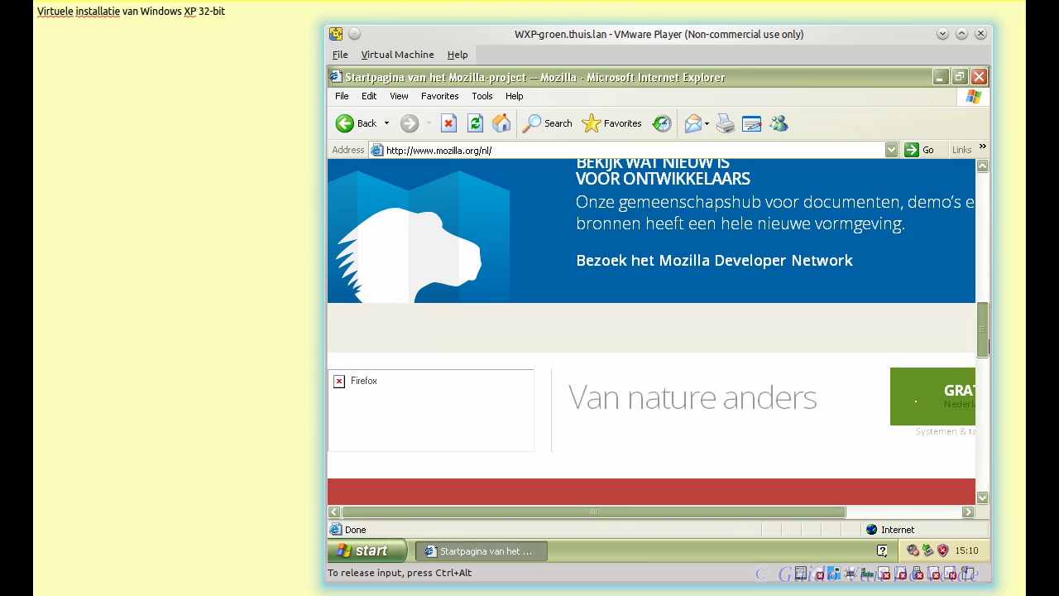
click(908, 508)
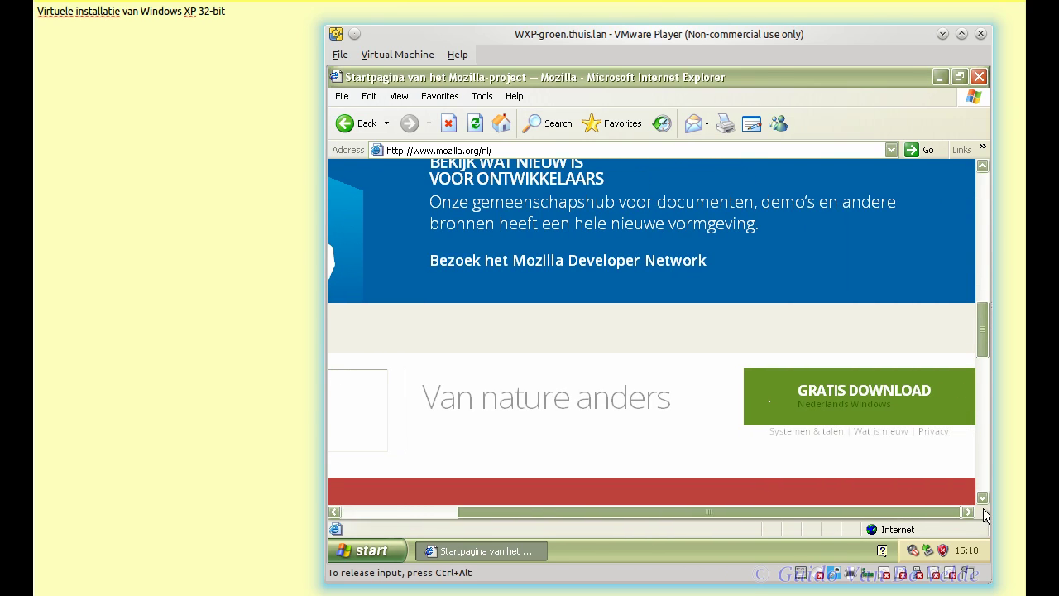
click(823, 390)
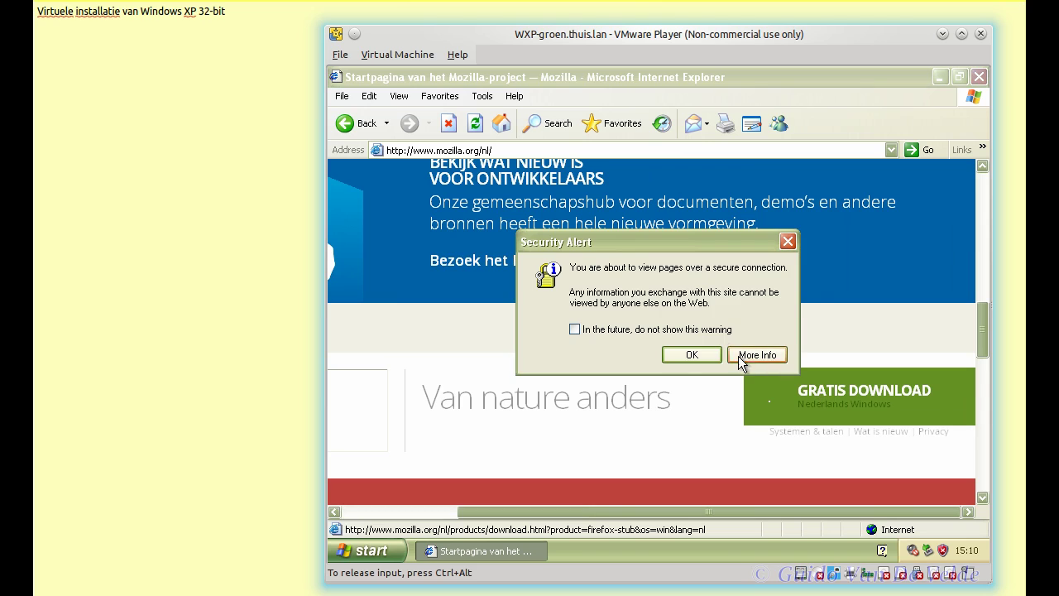
click(686, 361)
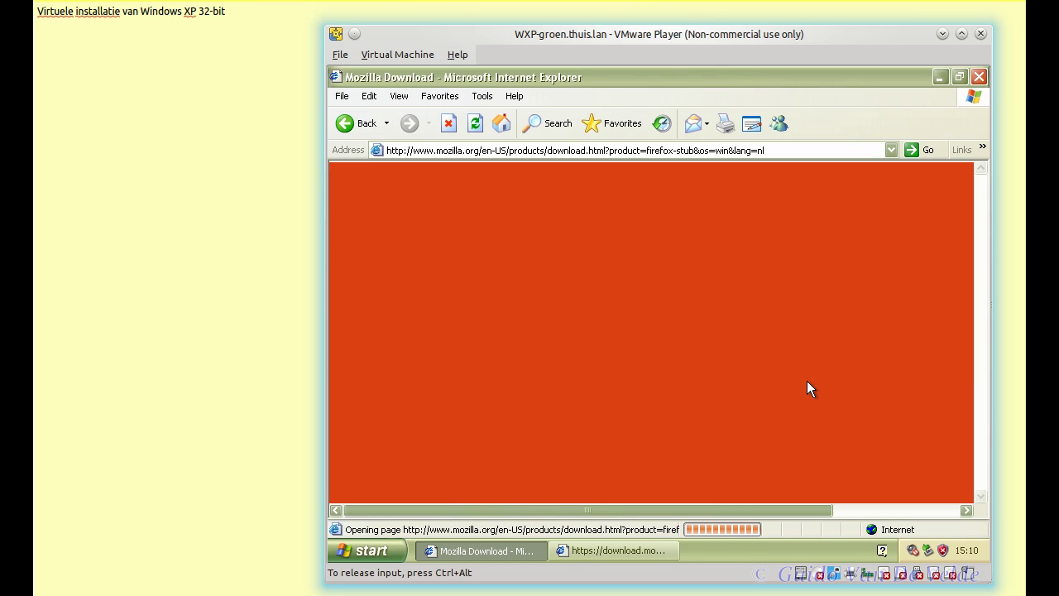
scroll(763, 281, down, 10)
scroll(763, 281, up, 4)
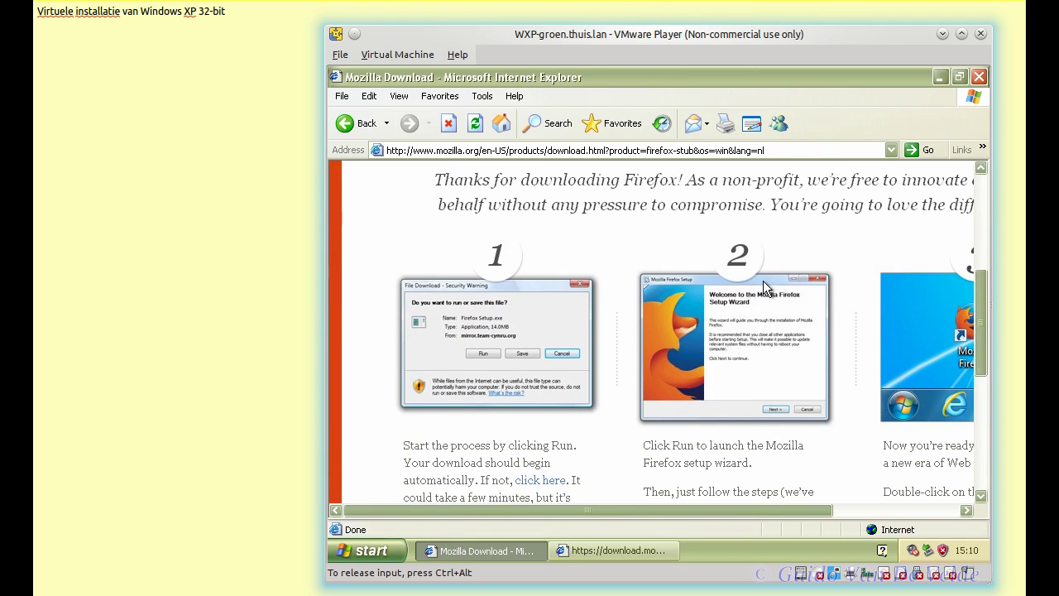
scroll(763, 280, down, 2)
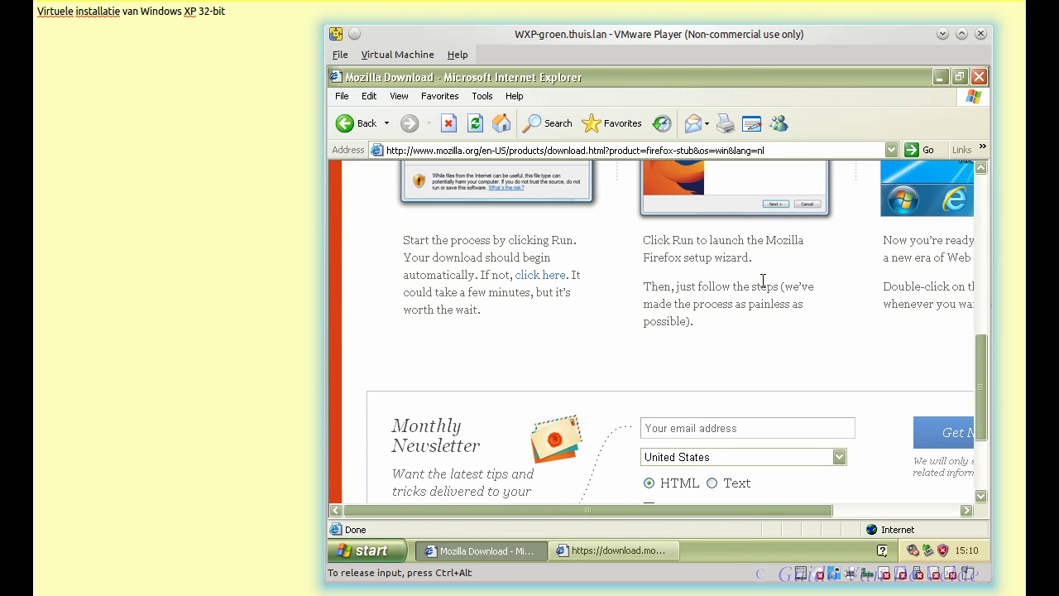
scroll(763, 280, up, 5)
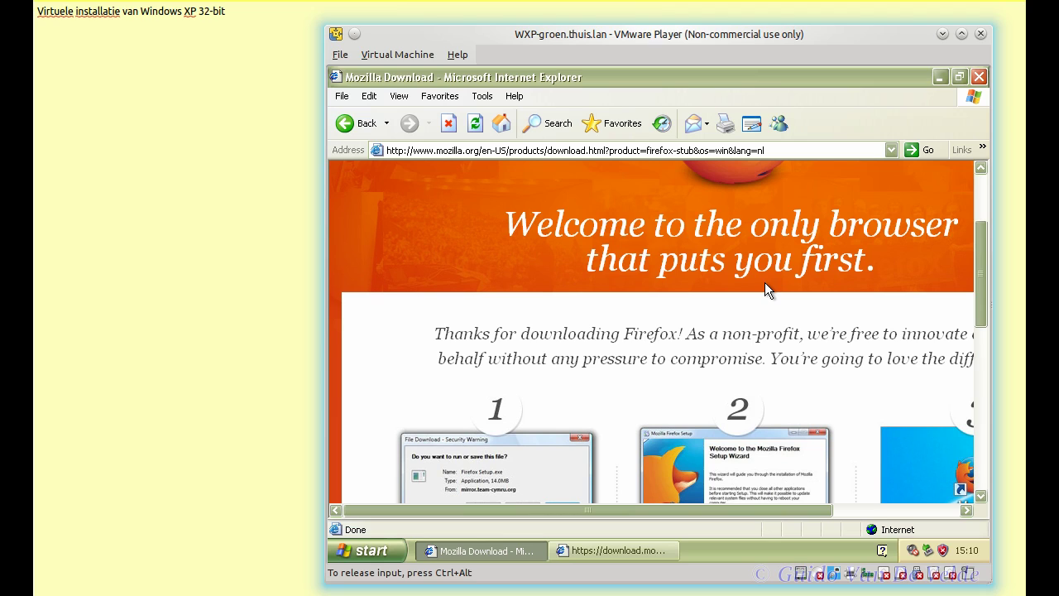
drag(704, 508, 851, 520)
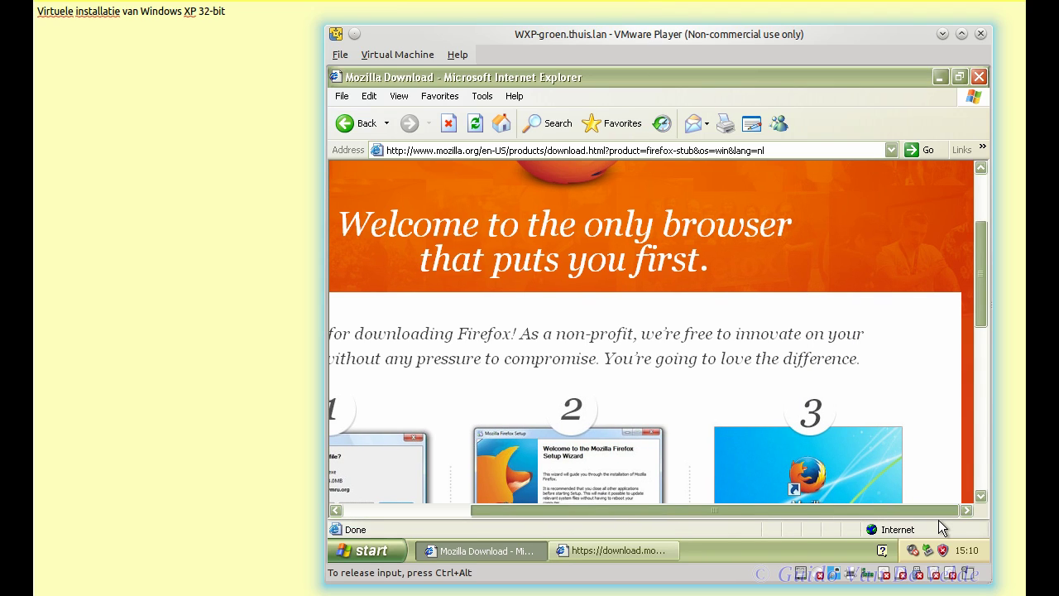
drag(938, 520, 705, 521)
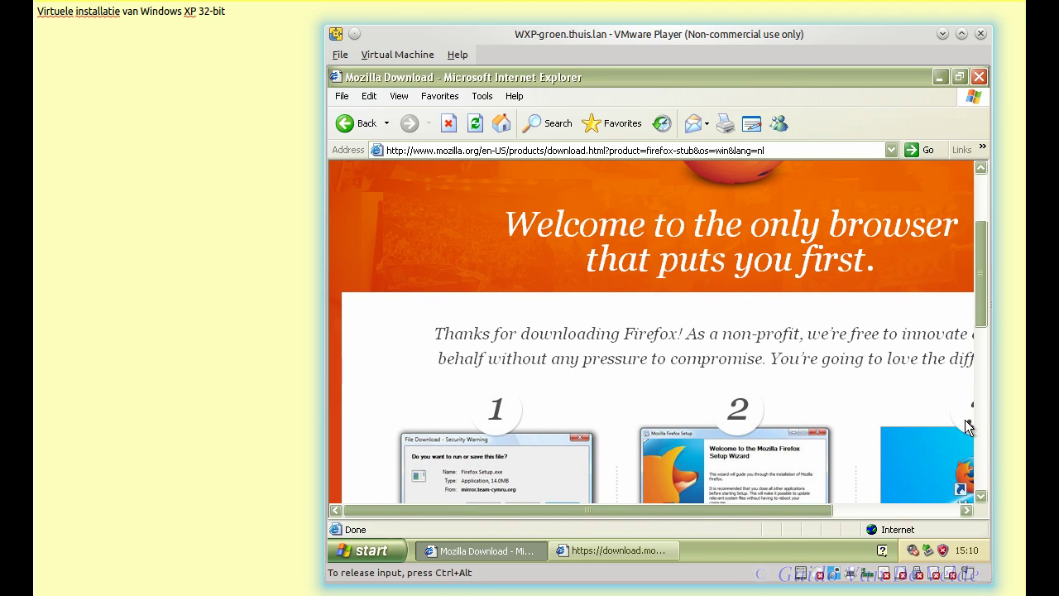
Step: Save Firefox Setup Stub 28.0.exe to My Documents and run the installer
click(617, 550)
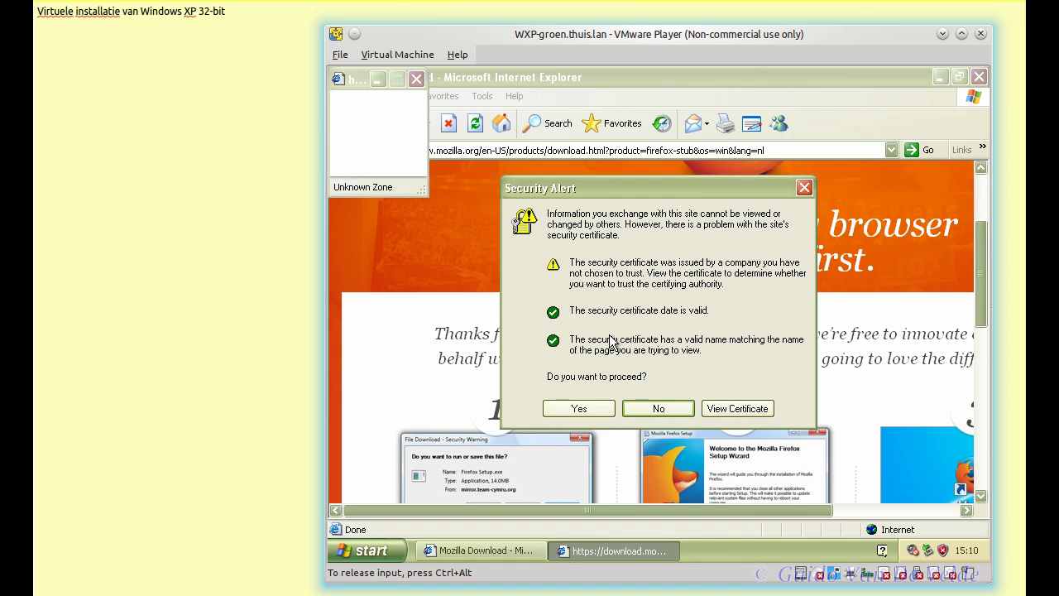
click(579, 409)
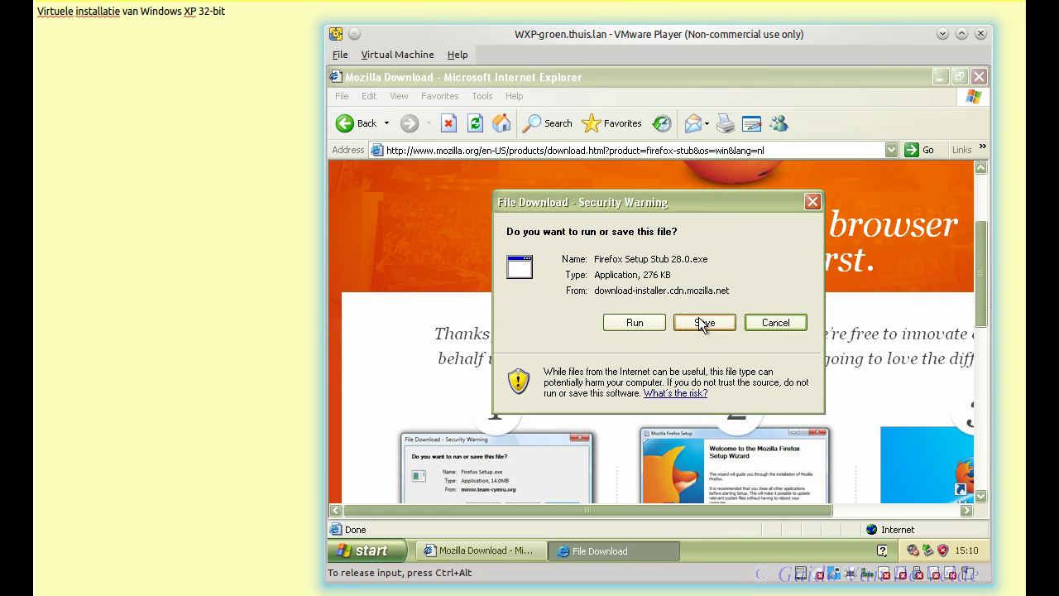
click(704, 322)
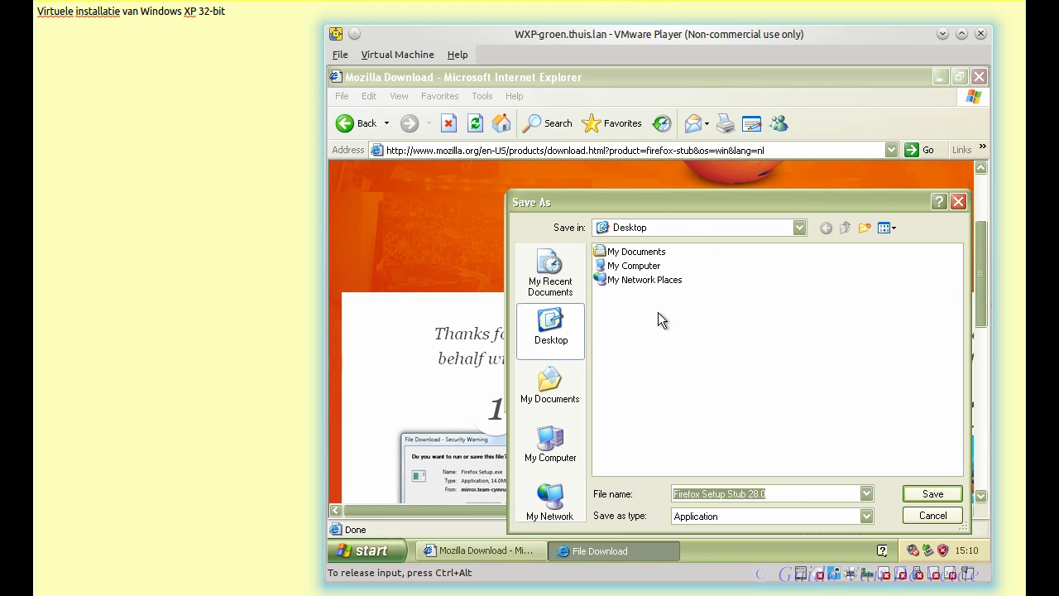
double_click(647, 251)
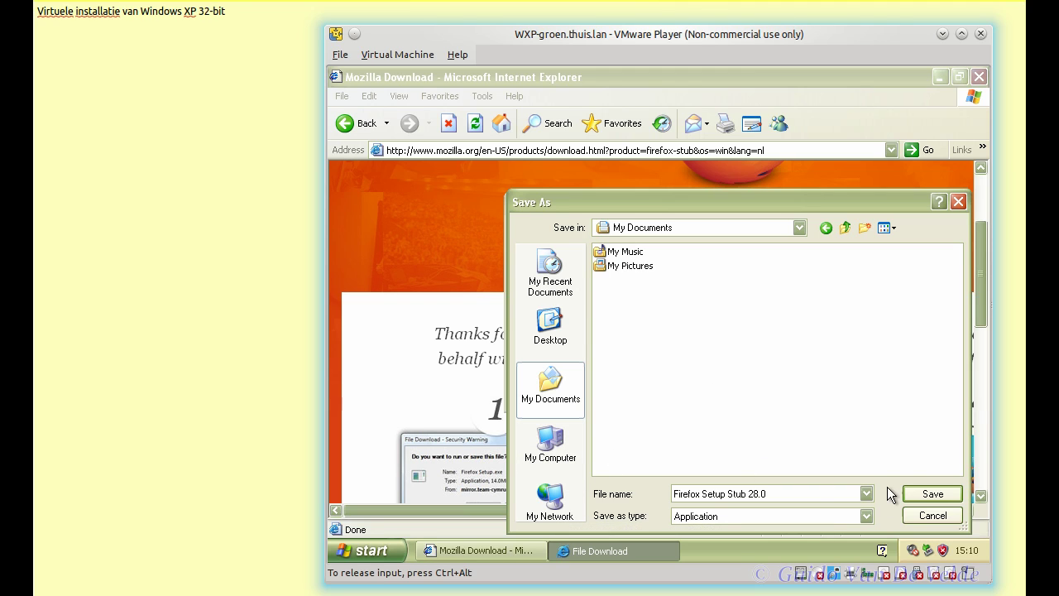
click(929, 494)
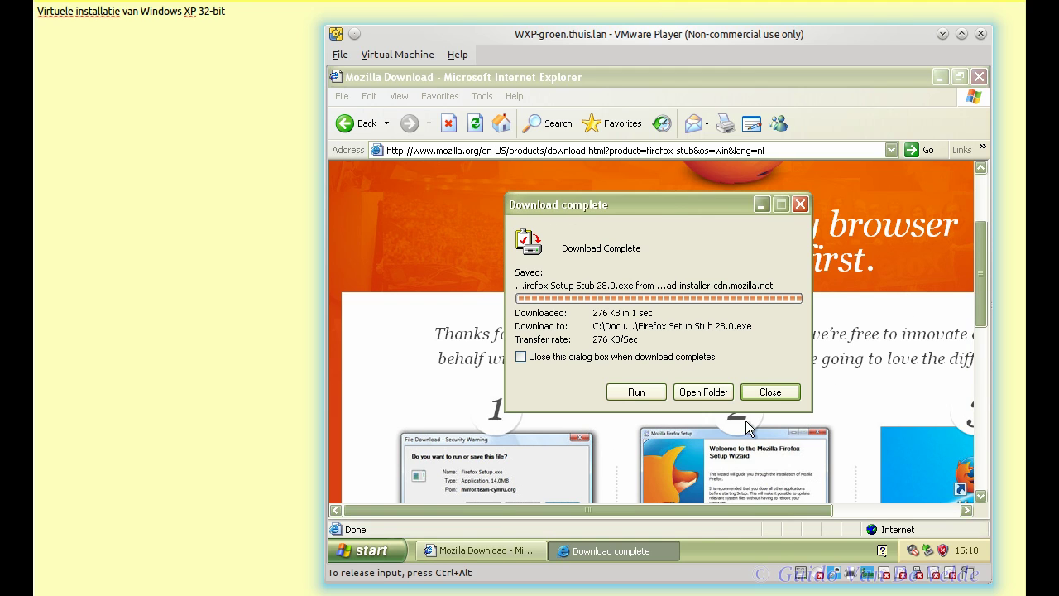
click(636, 393)
click(716, 289)
Step: Close Internet Explorer in the guest and install Firefox with the default options
click(980, 202)
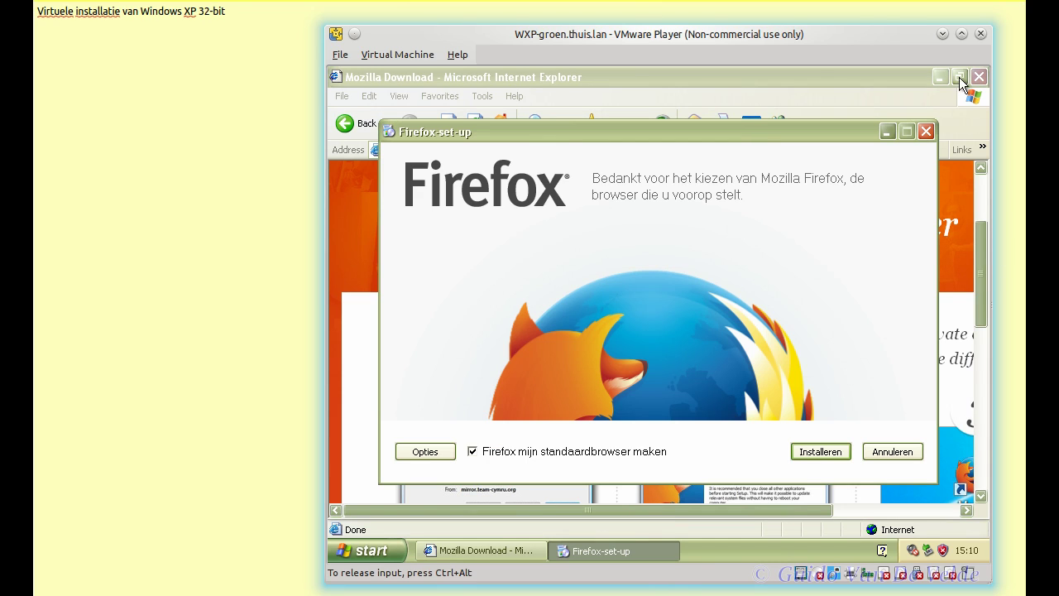
click(980, 76)
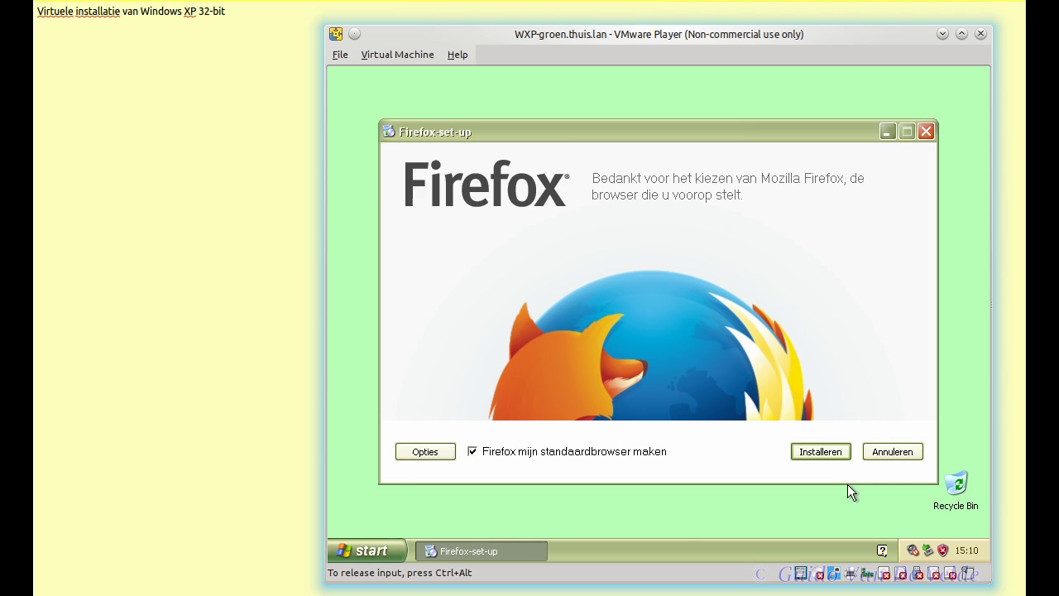
click(831, 453)
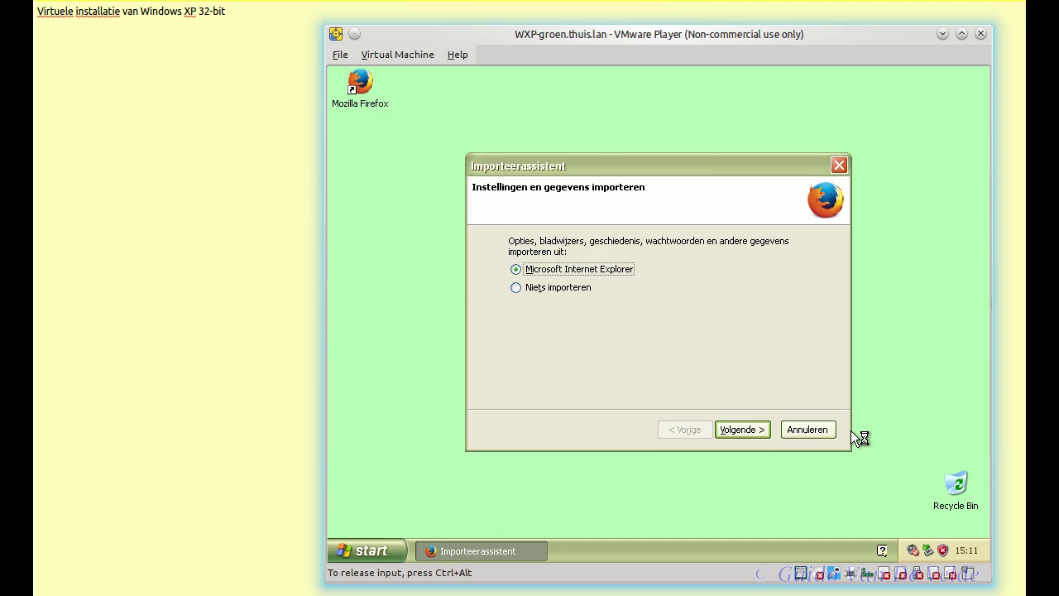
Step: Finish Firefox's wizard with Niets importeren, then close Firefox and both tabs, disabling the multi-tab warning
click(556, 288)
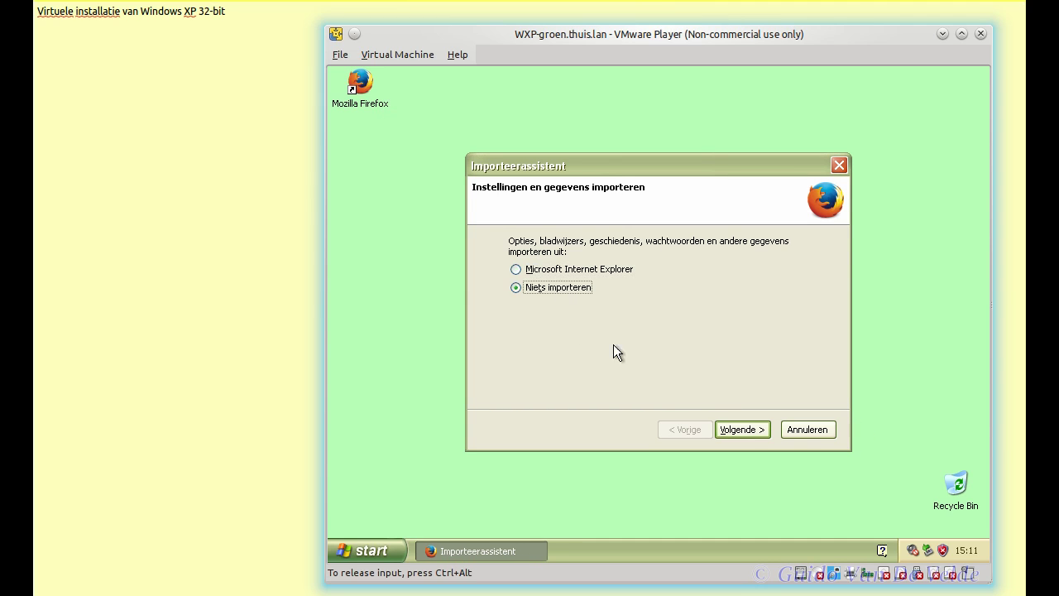
click(742, 430)
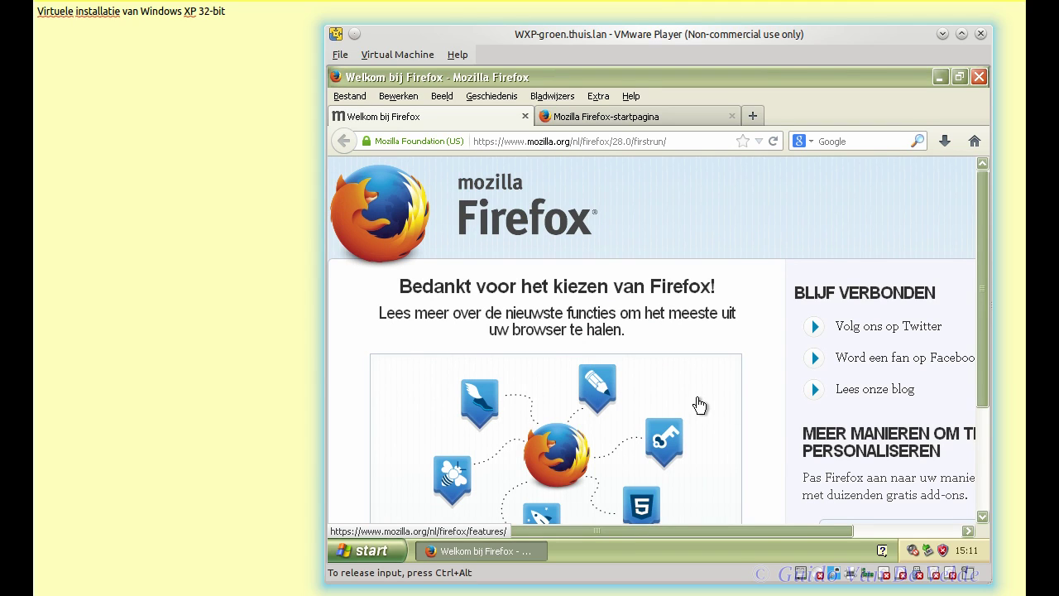
click(978, 77)
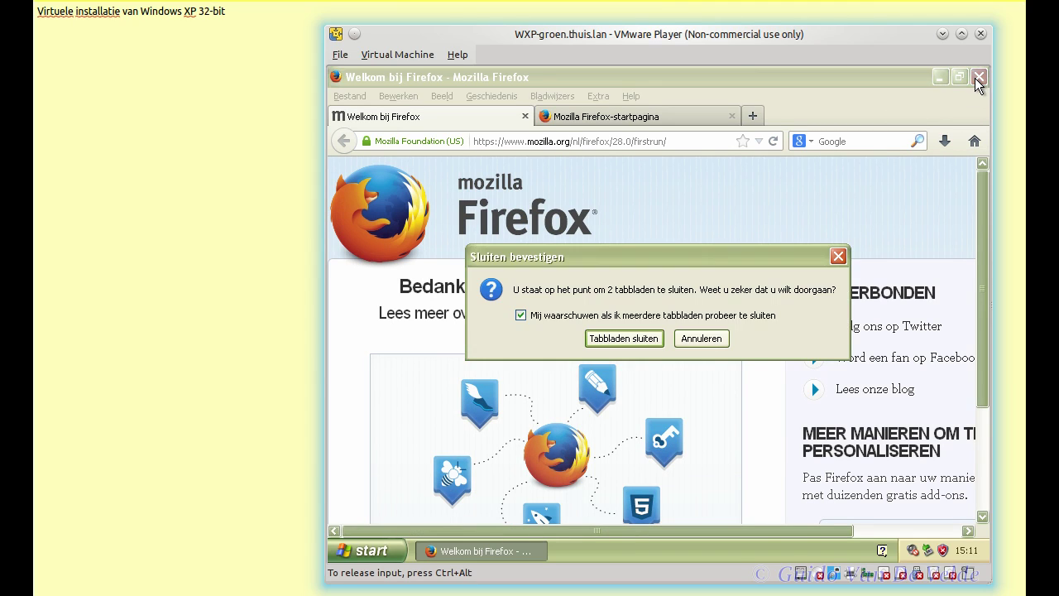
click(605, 316)
click(618, 339)
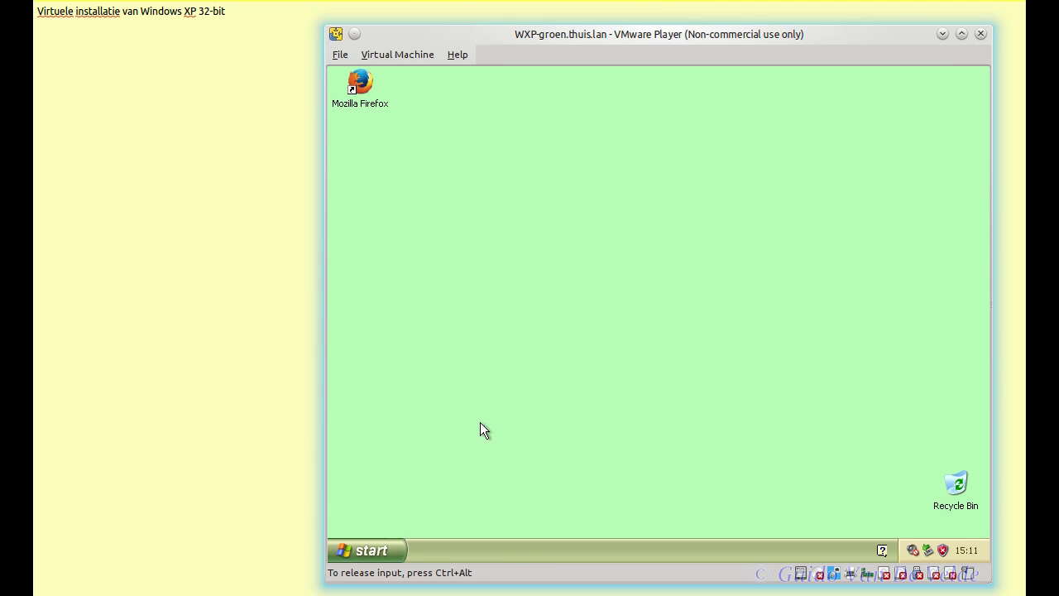
click(393, 552)
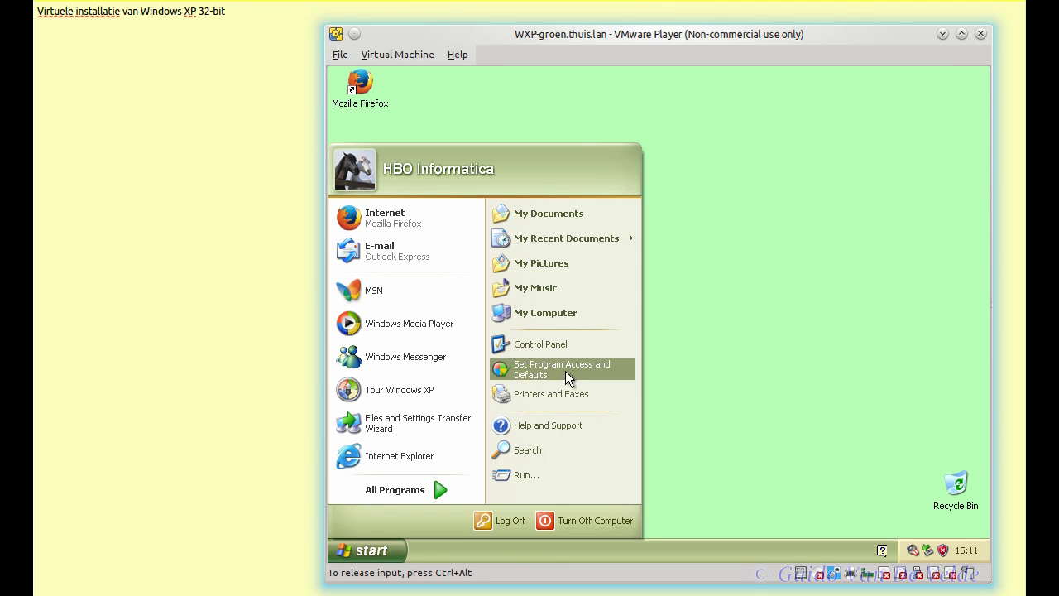
click(559, 346)
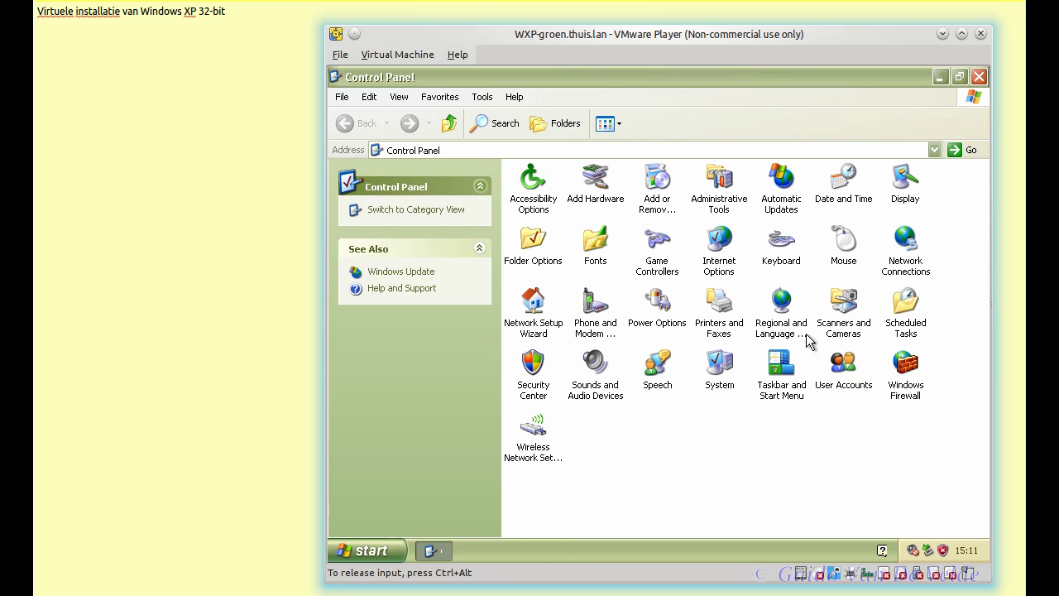
double_click(907, 253)
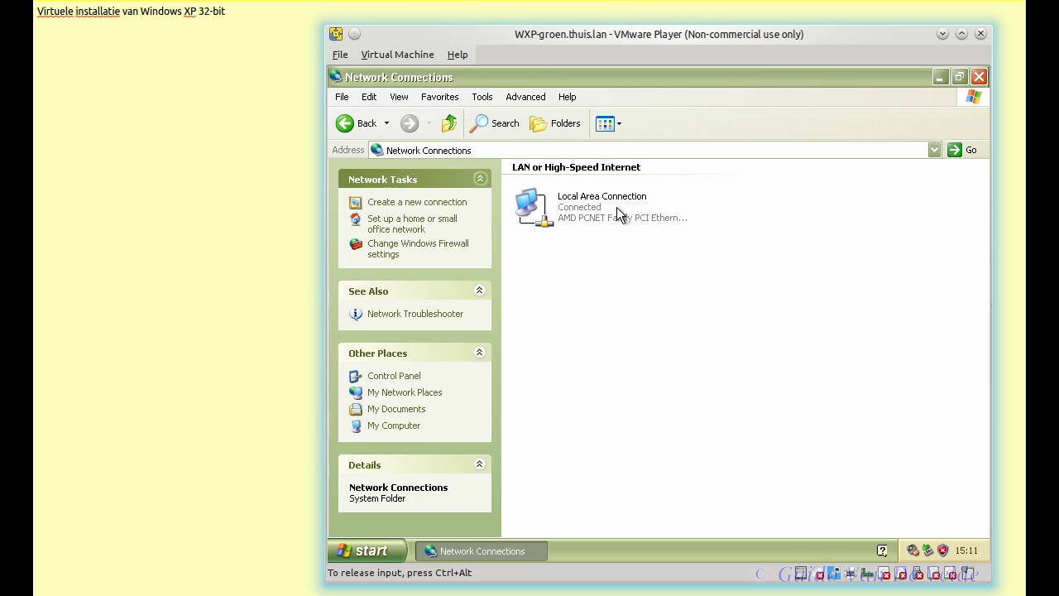
click(617, 208)
double_click(617, 206)
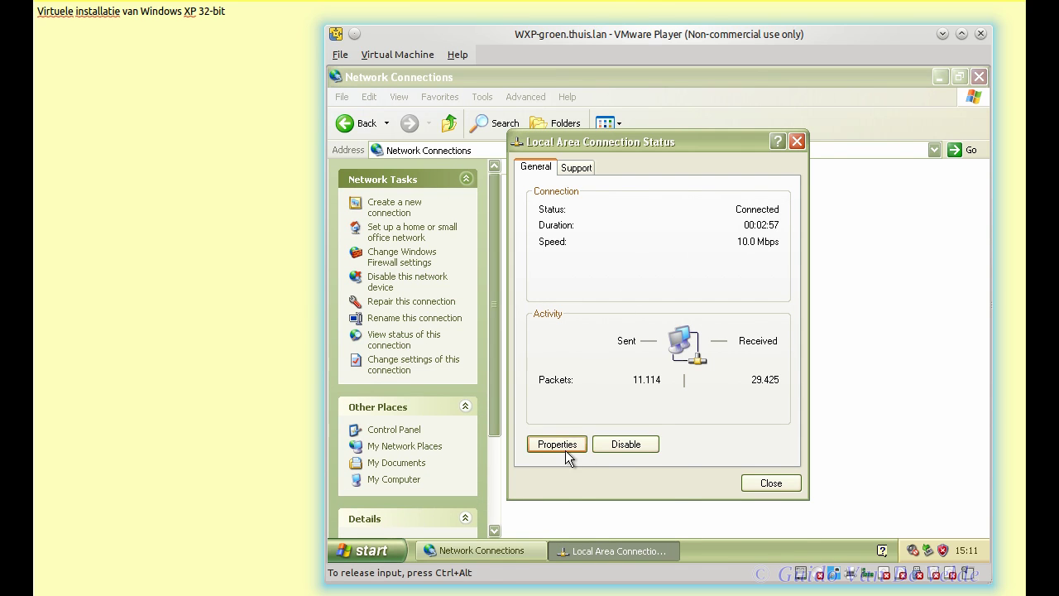
click(565, 445)
click(514, 312)
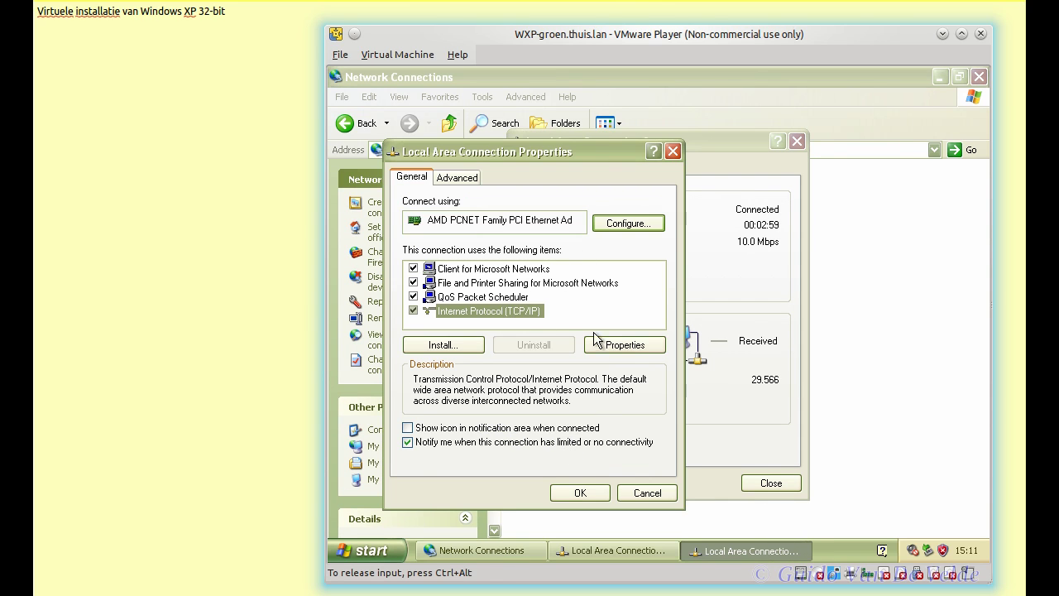
click(408, 428)
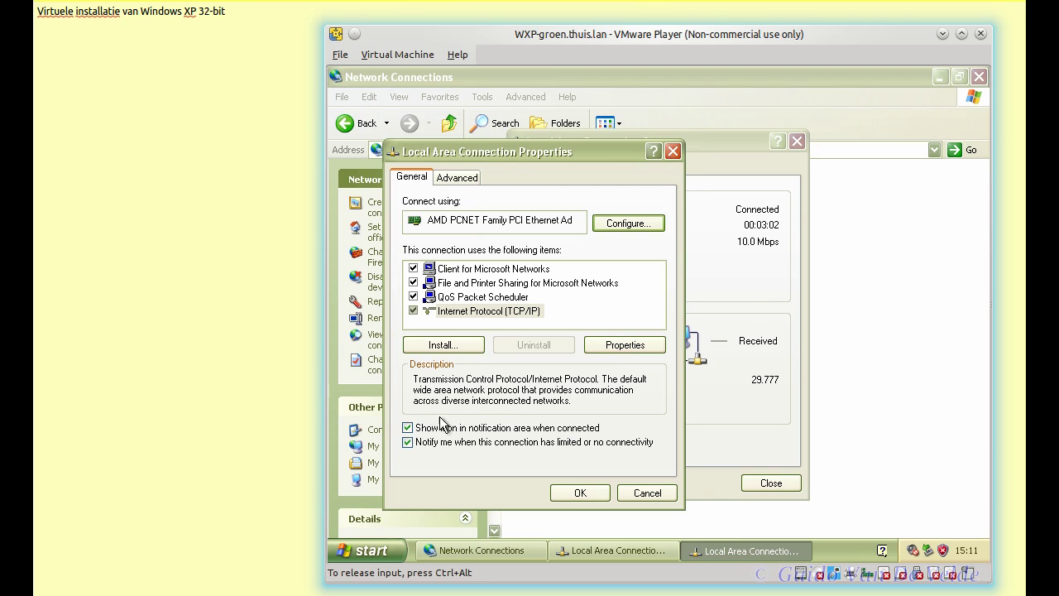
click(612, 347)
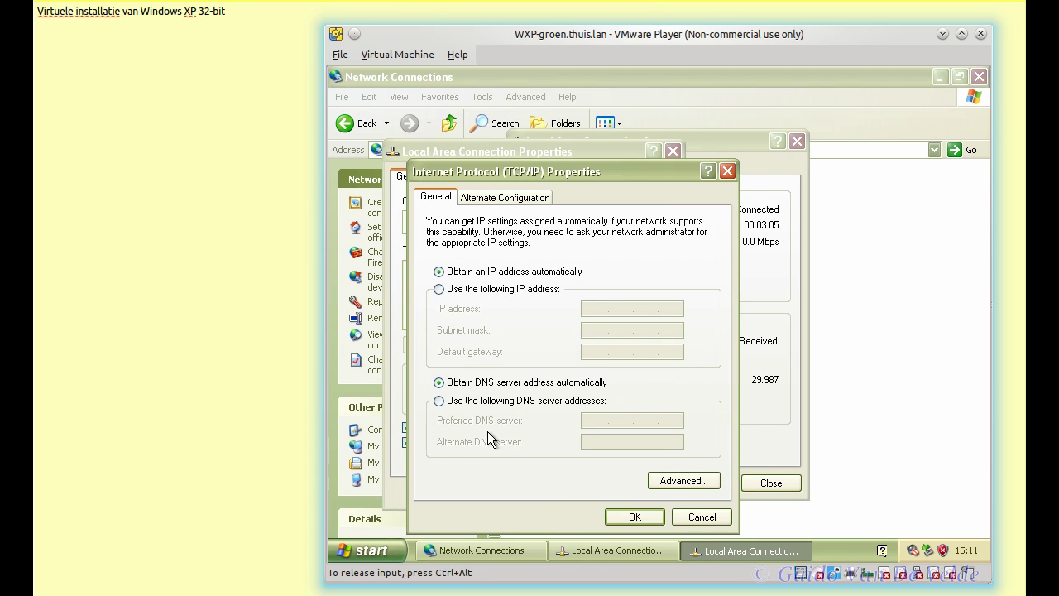
click(704, 519)
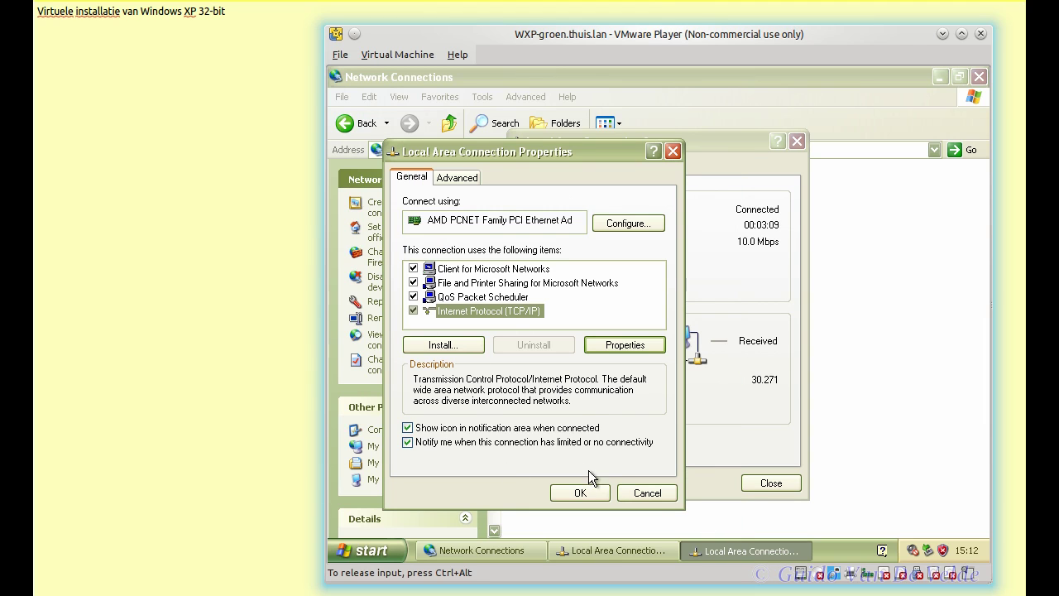
click(634, 495)
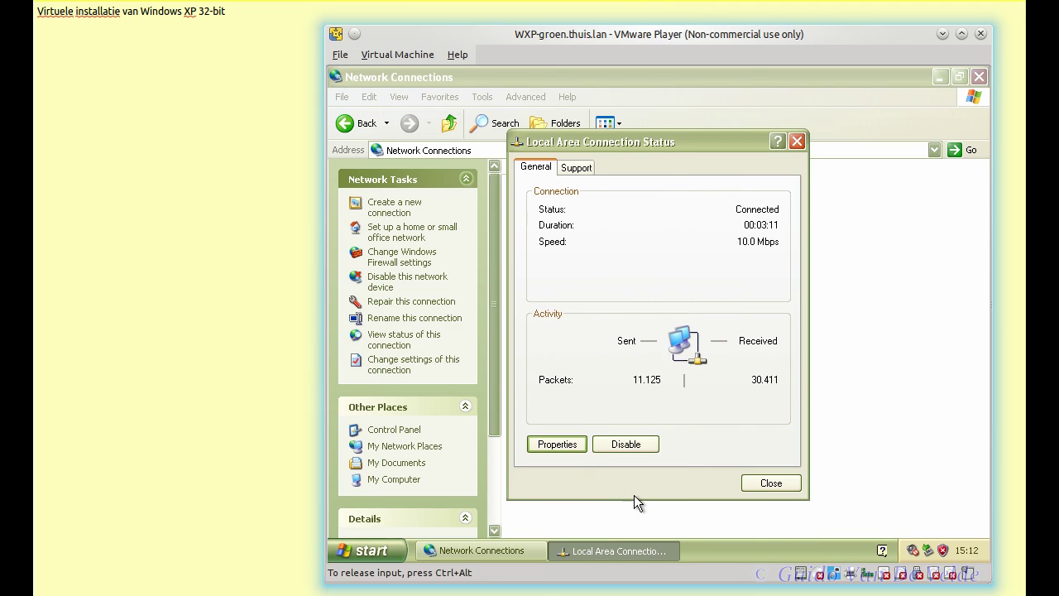
click(792, 484)
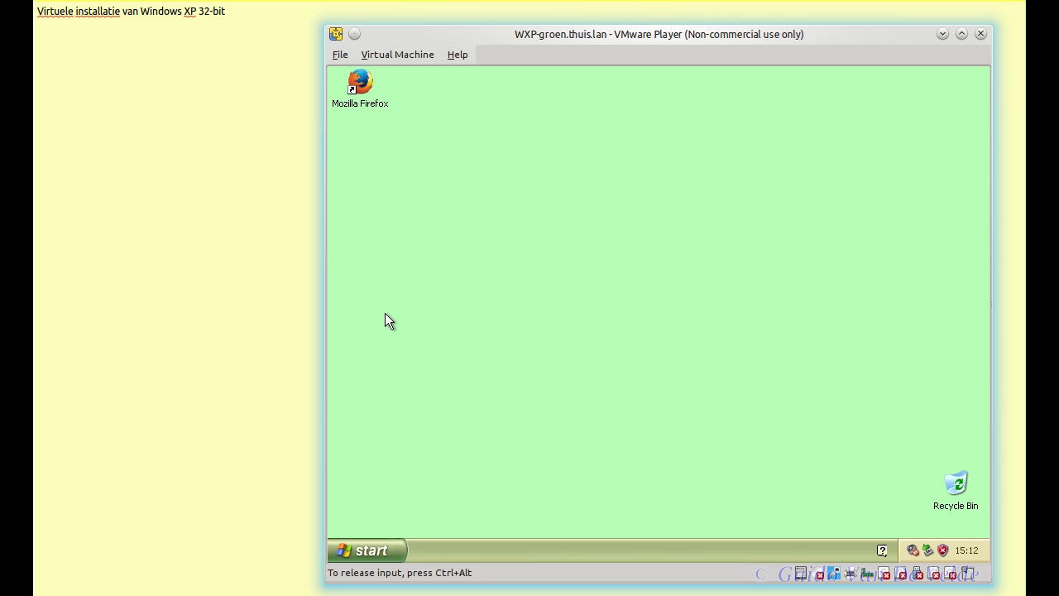
Step: Turn off the Windows XP guest via Start > Turn Off Computer > Turn Off
click(401, 549)
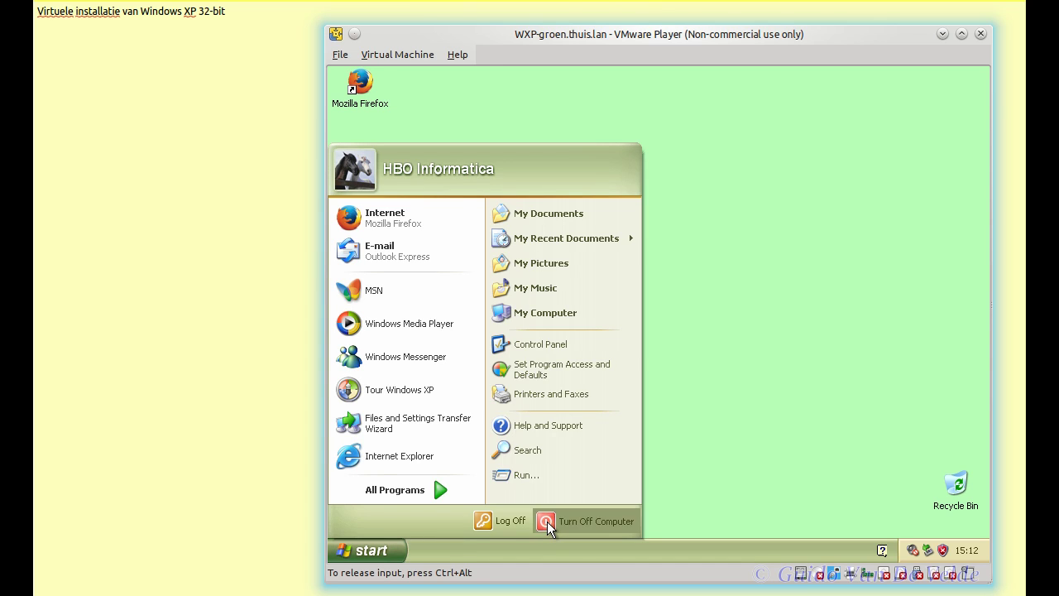
click(547, 521)
click(657, 273)
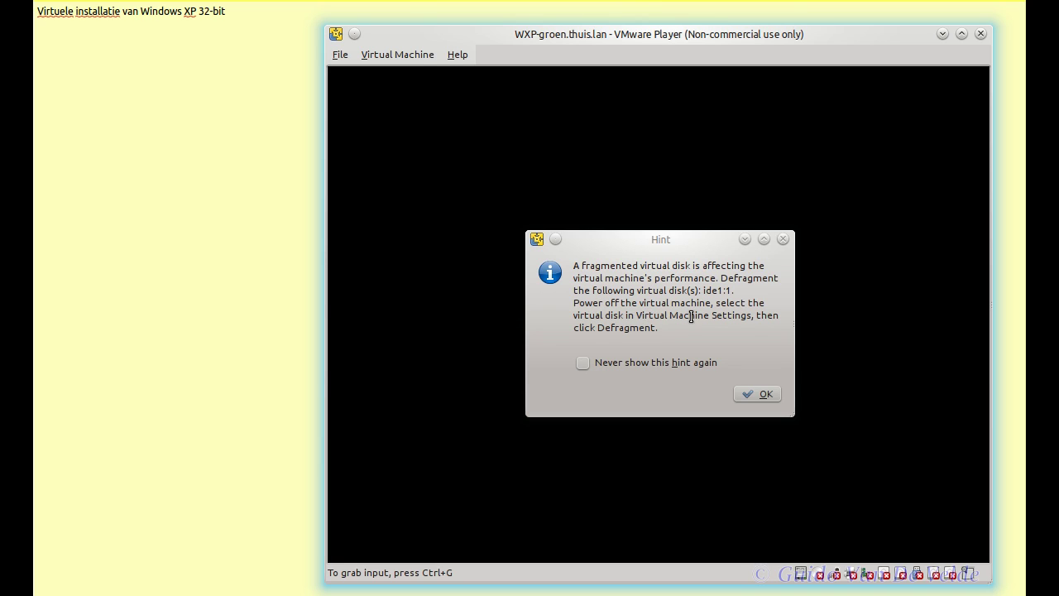
Step: Defragment the Hard Disk (IDE) via the VM settings' Utilities menu, then save the settings
click(752, 395)
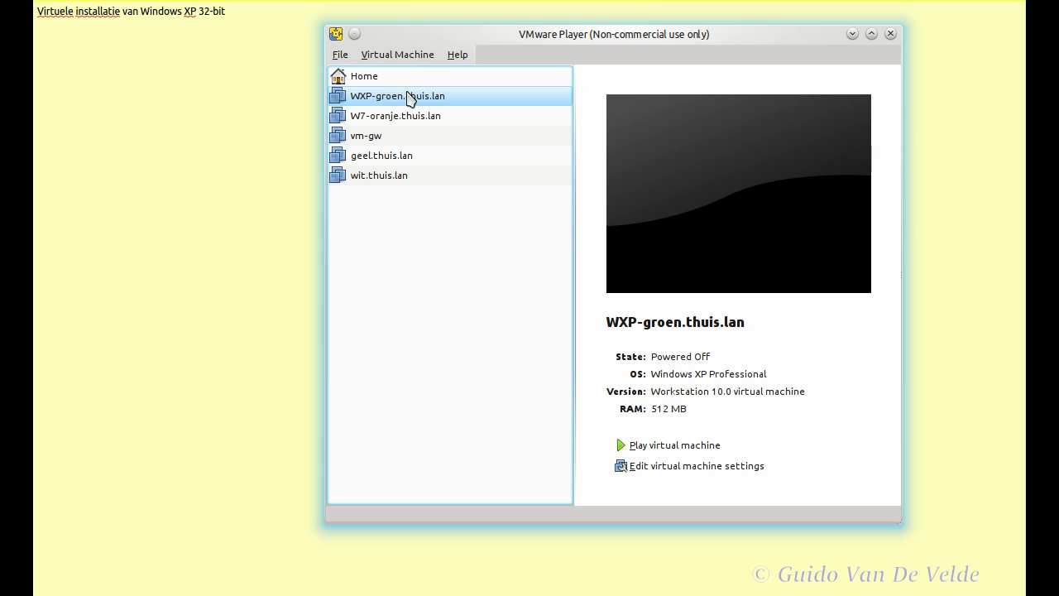
click(697, 468)
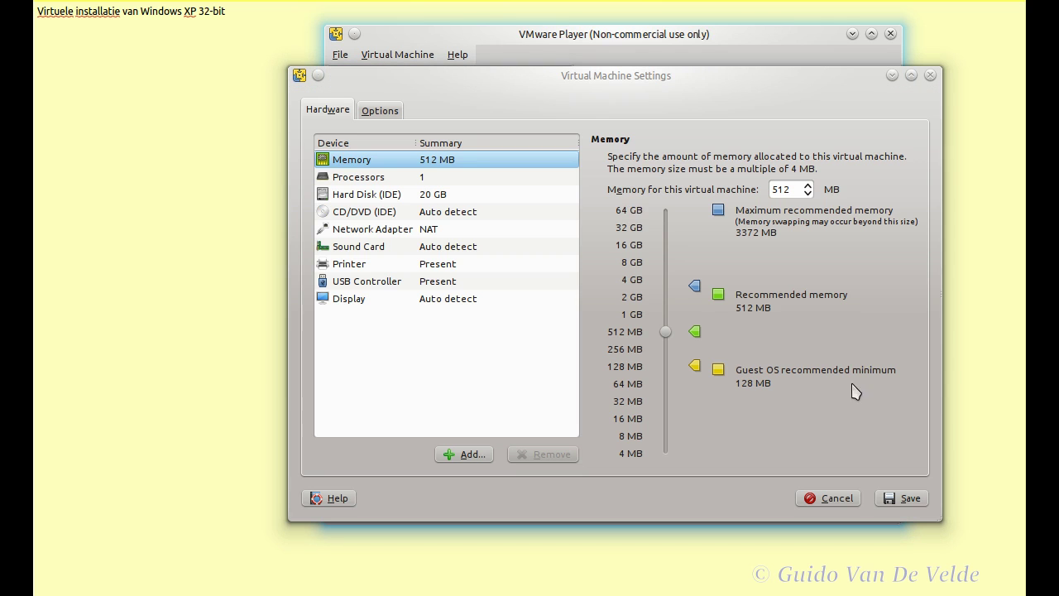
click(357, 197)
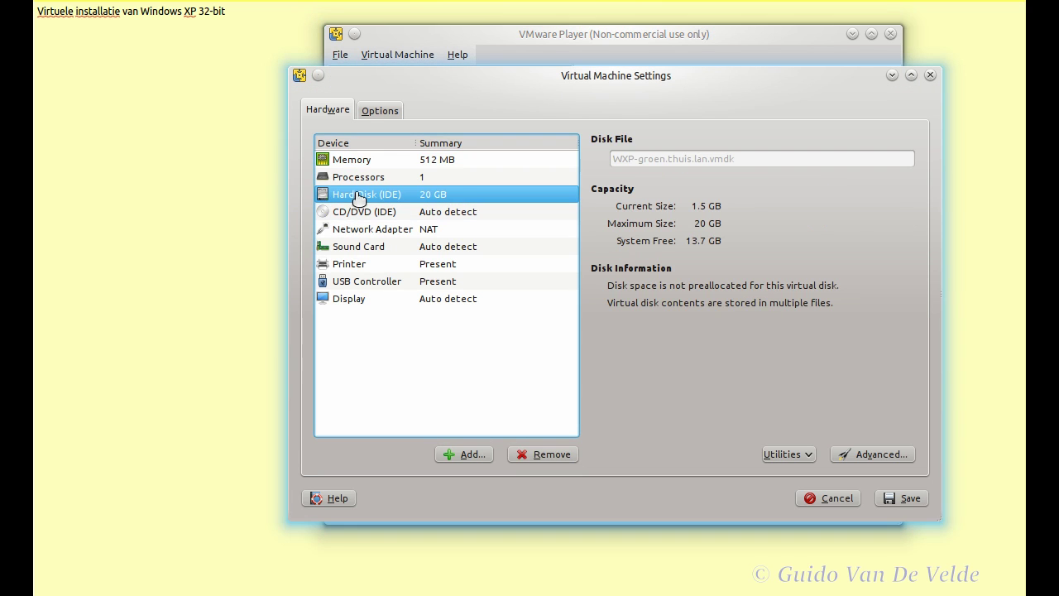
click(811, 456)
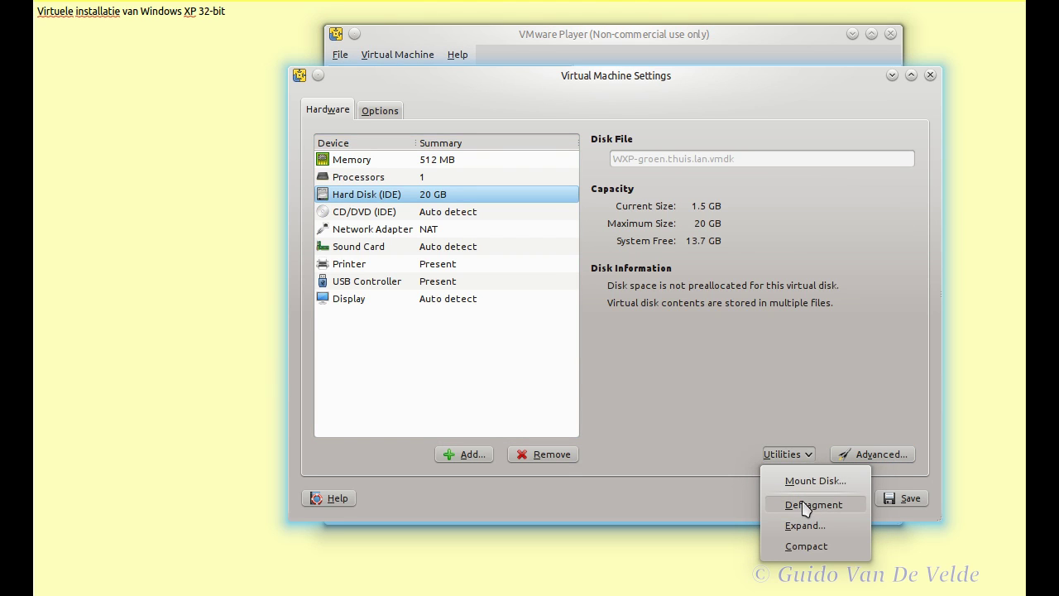
click(807, 505)
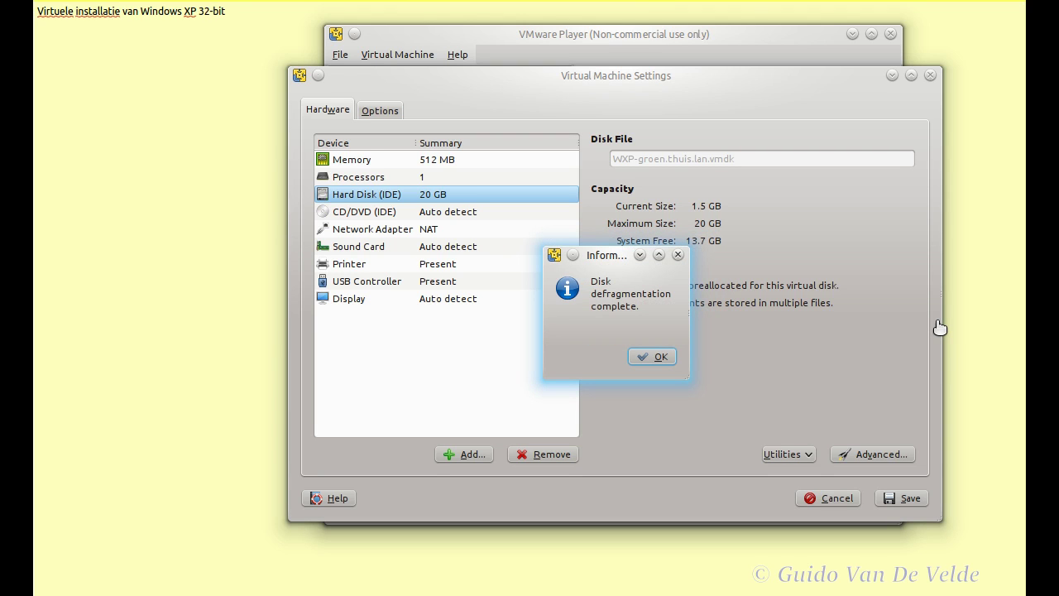
click(662, 357)
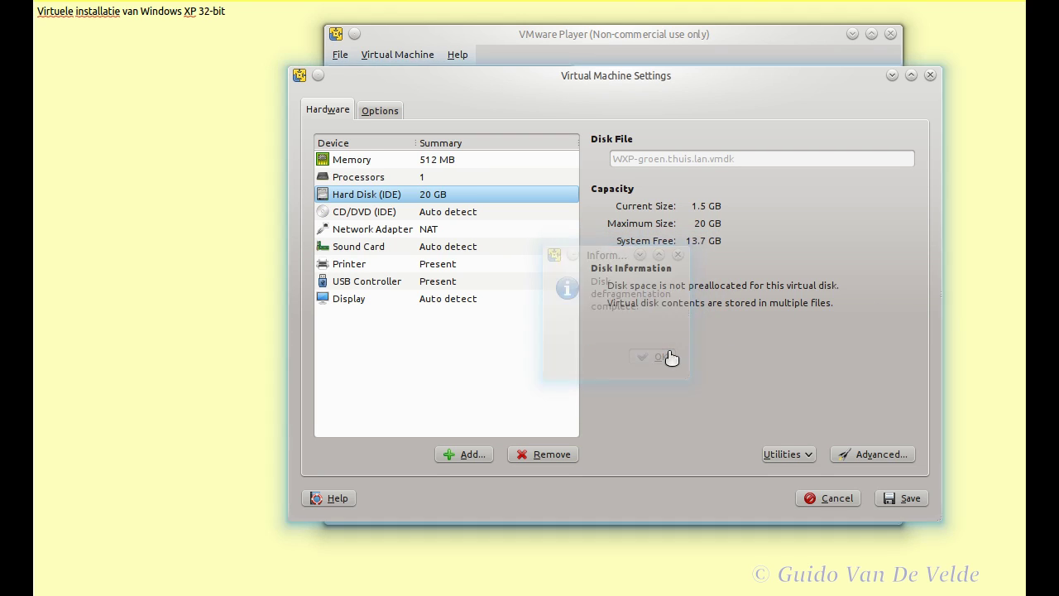
click(895, 500)
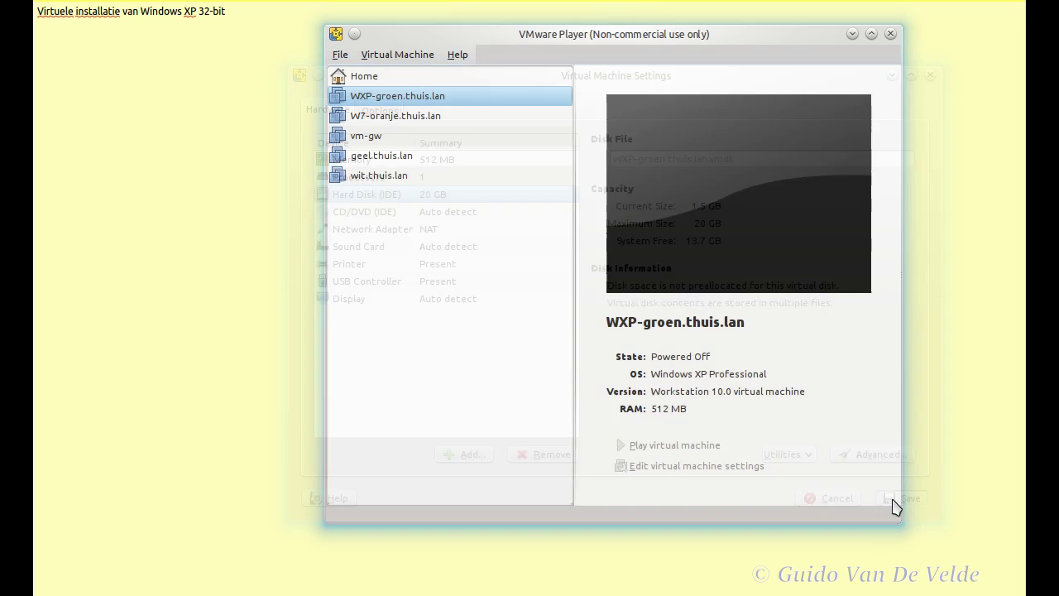